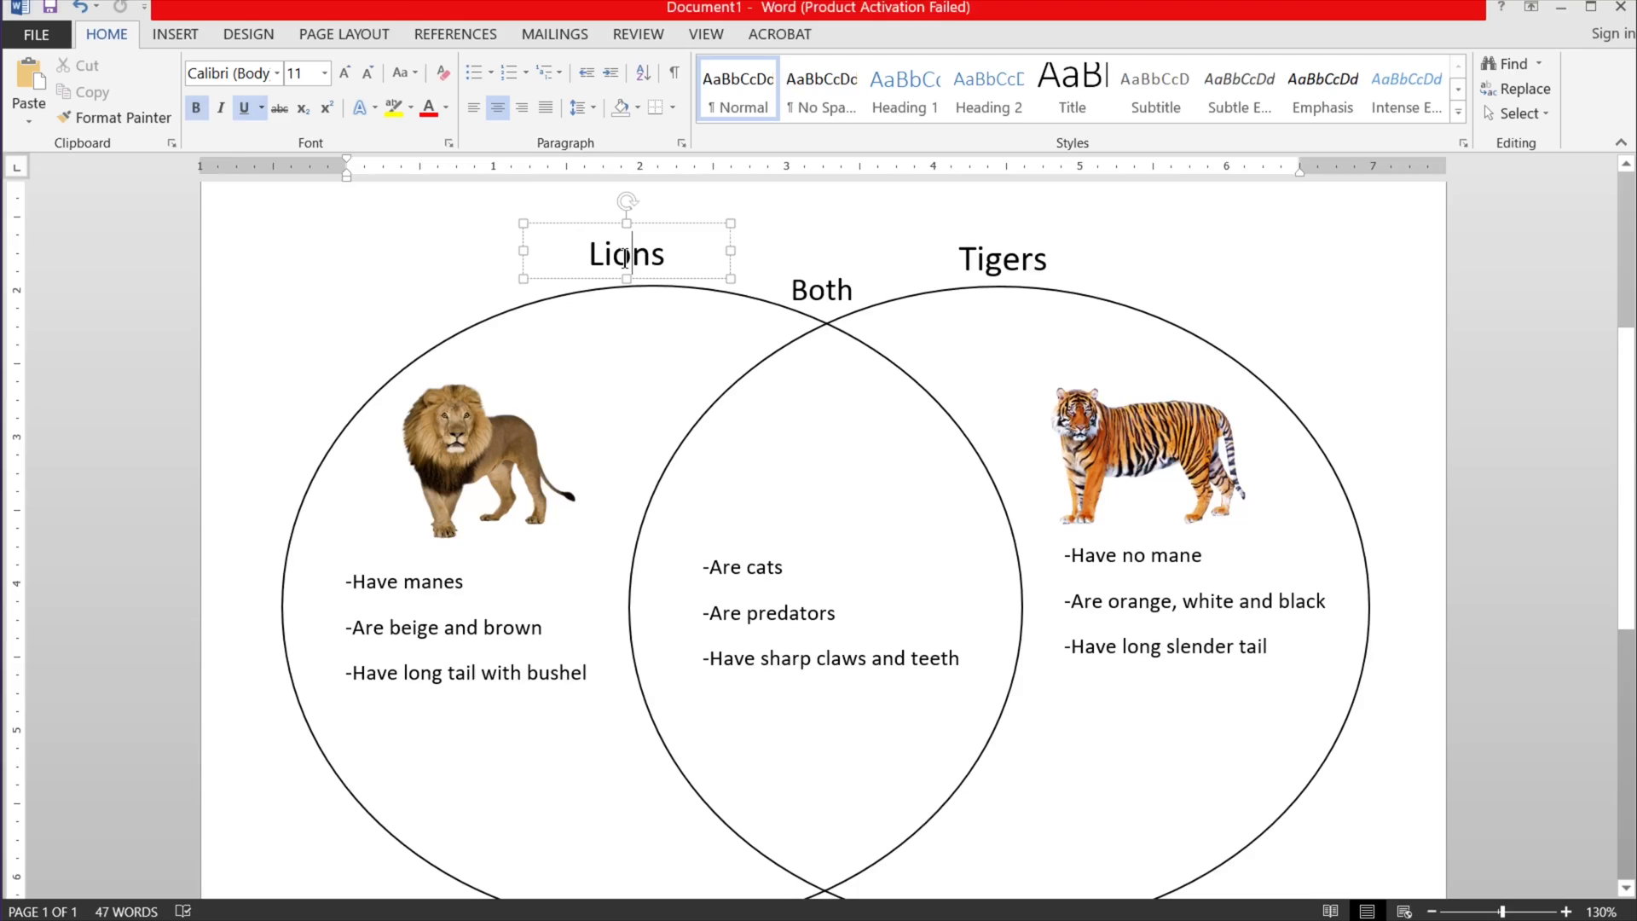
Inspect the finished diagram's labels, fact lists, lion and tiger pictures, and both circles.
click(832, 290)
click(977, 254)
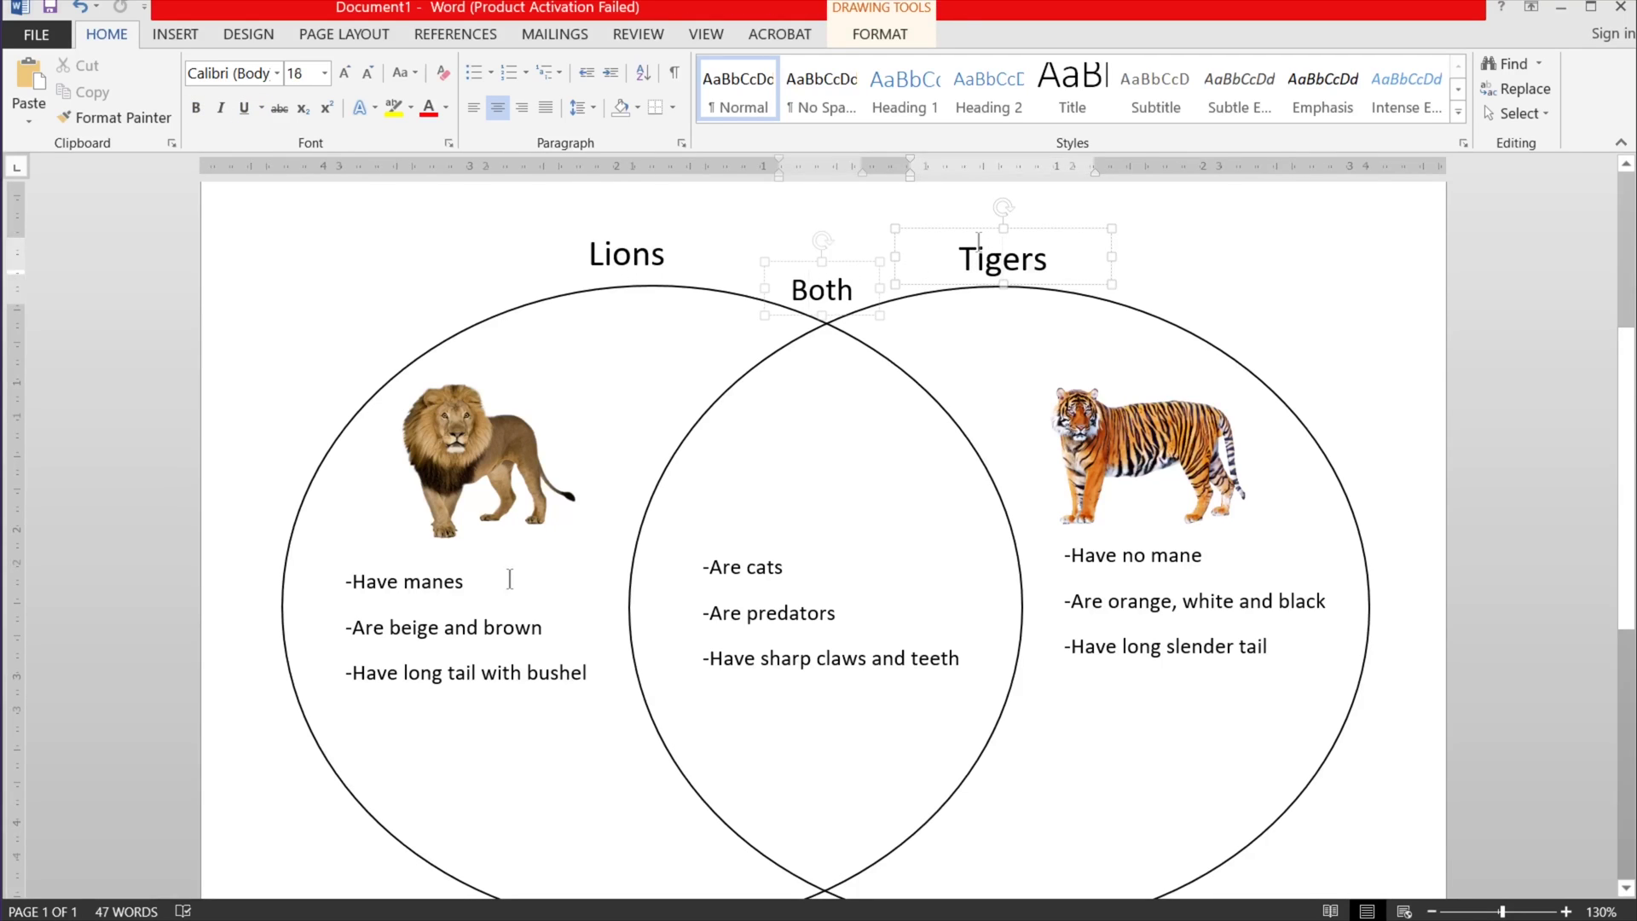
click(474, 617)
click(739, 621)
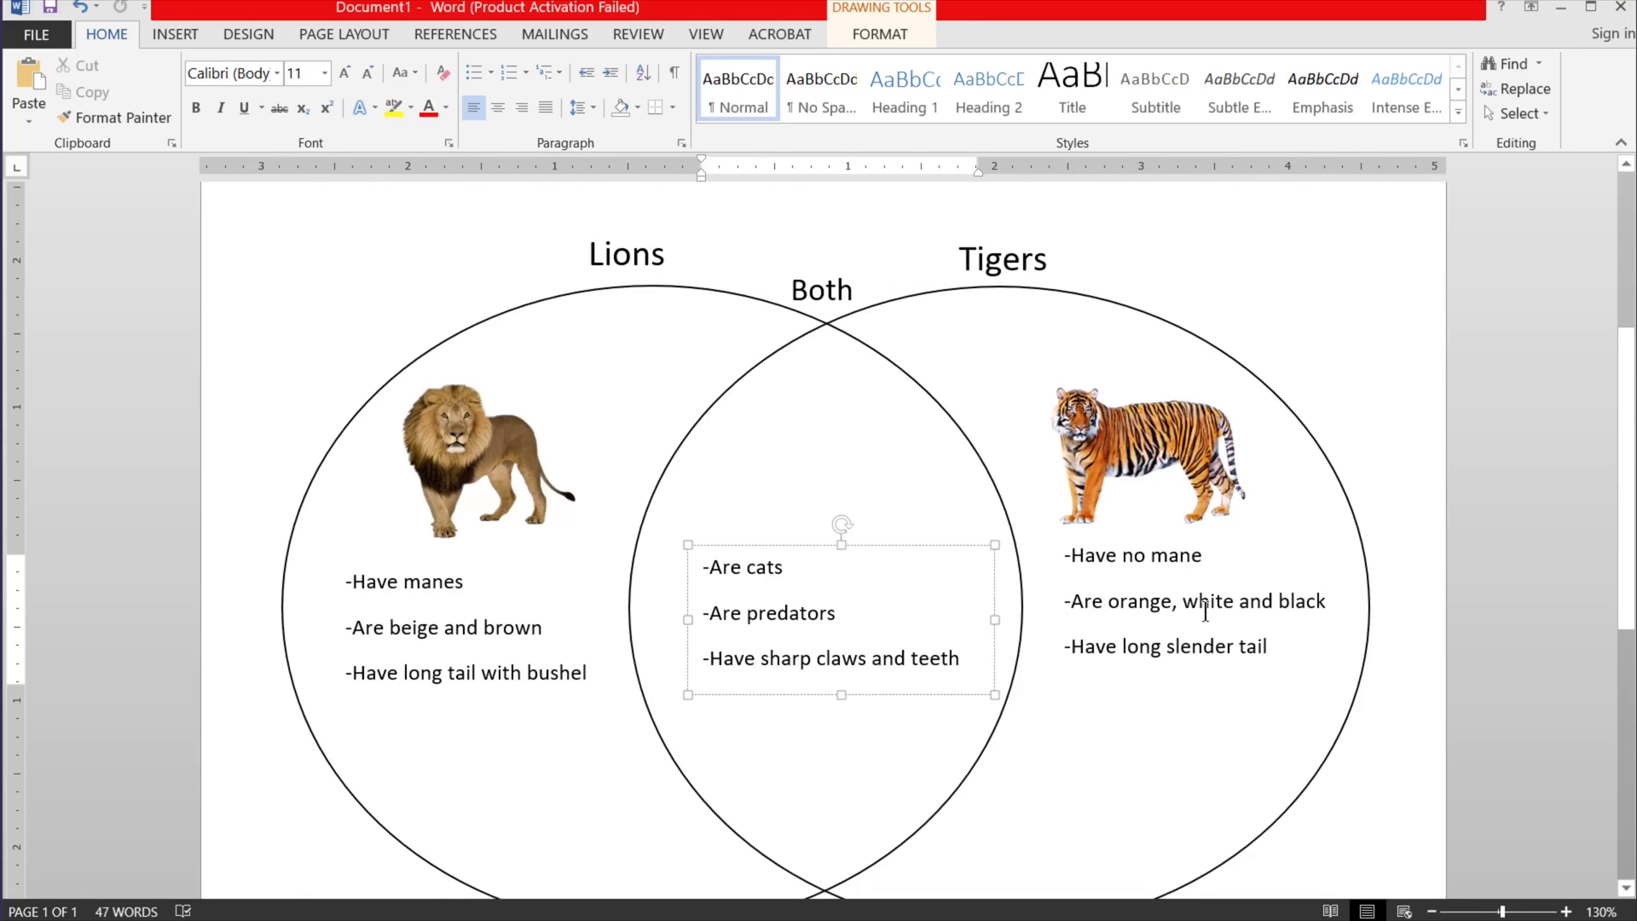
click(1205, 612)
click(542, 445)
click(1057, 452)
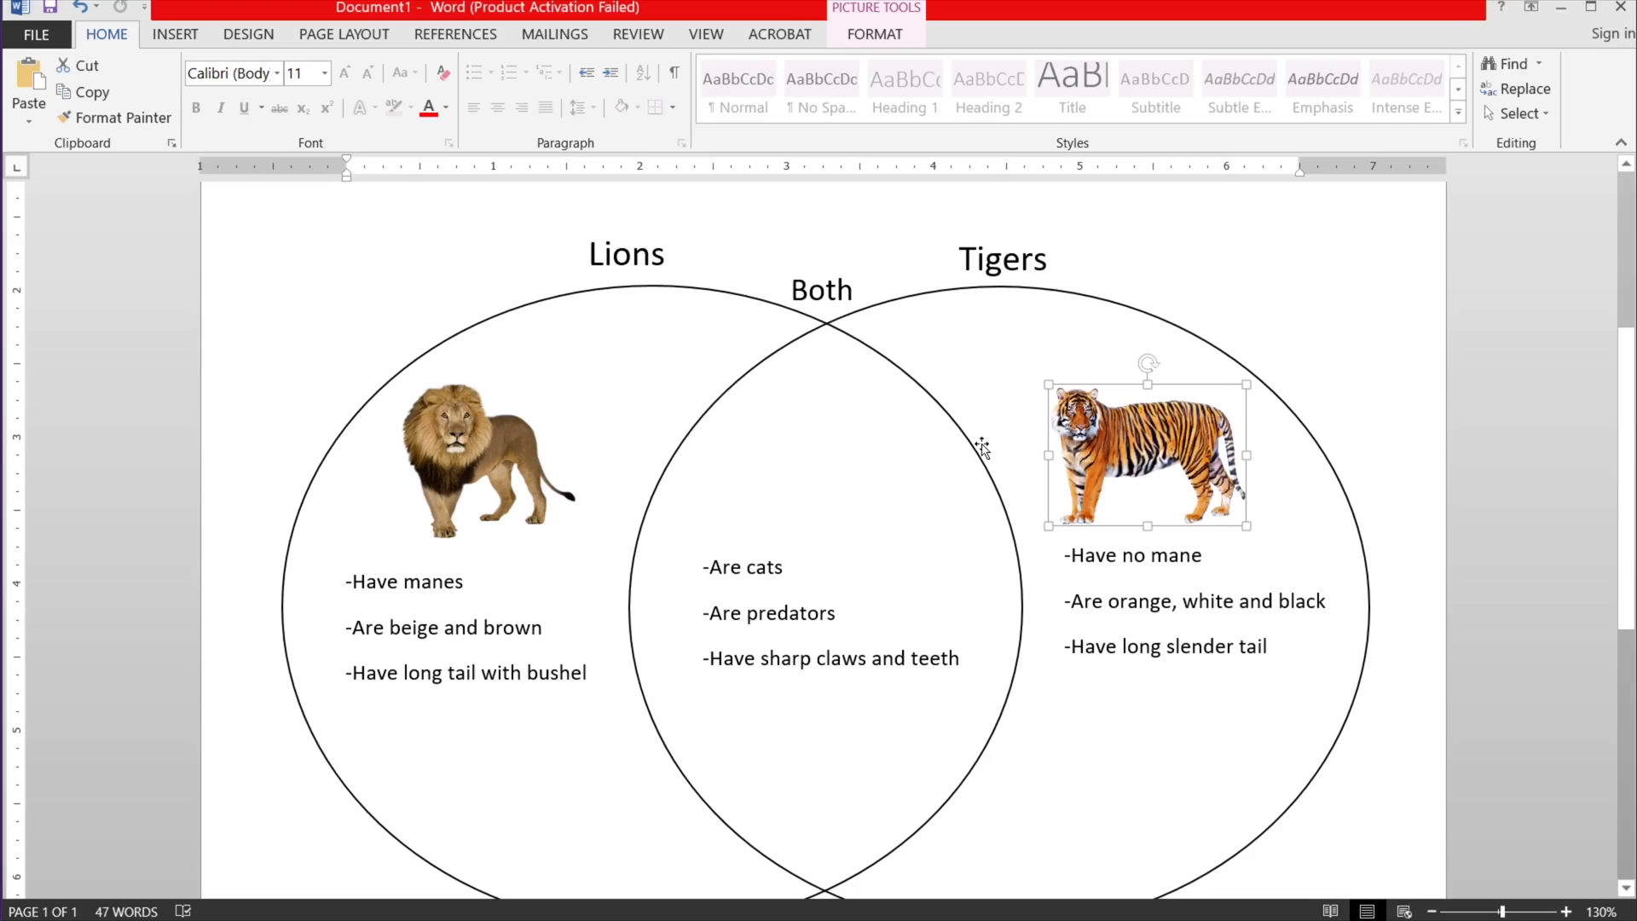
click(969, 445)
click(1105, 306)
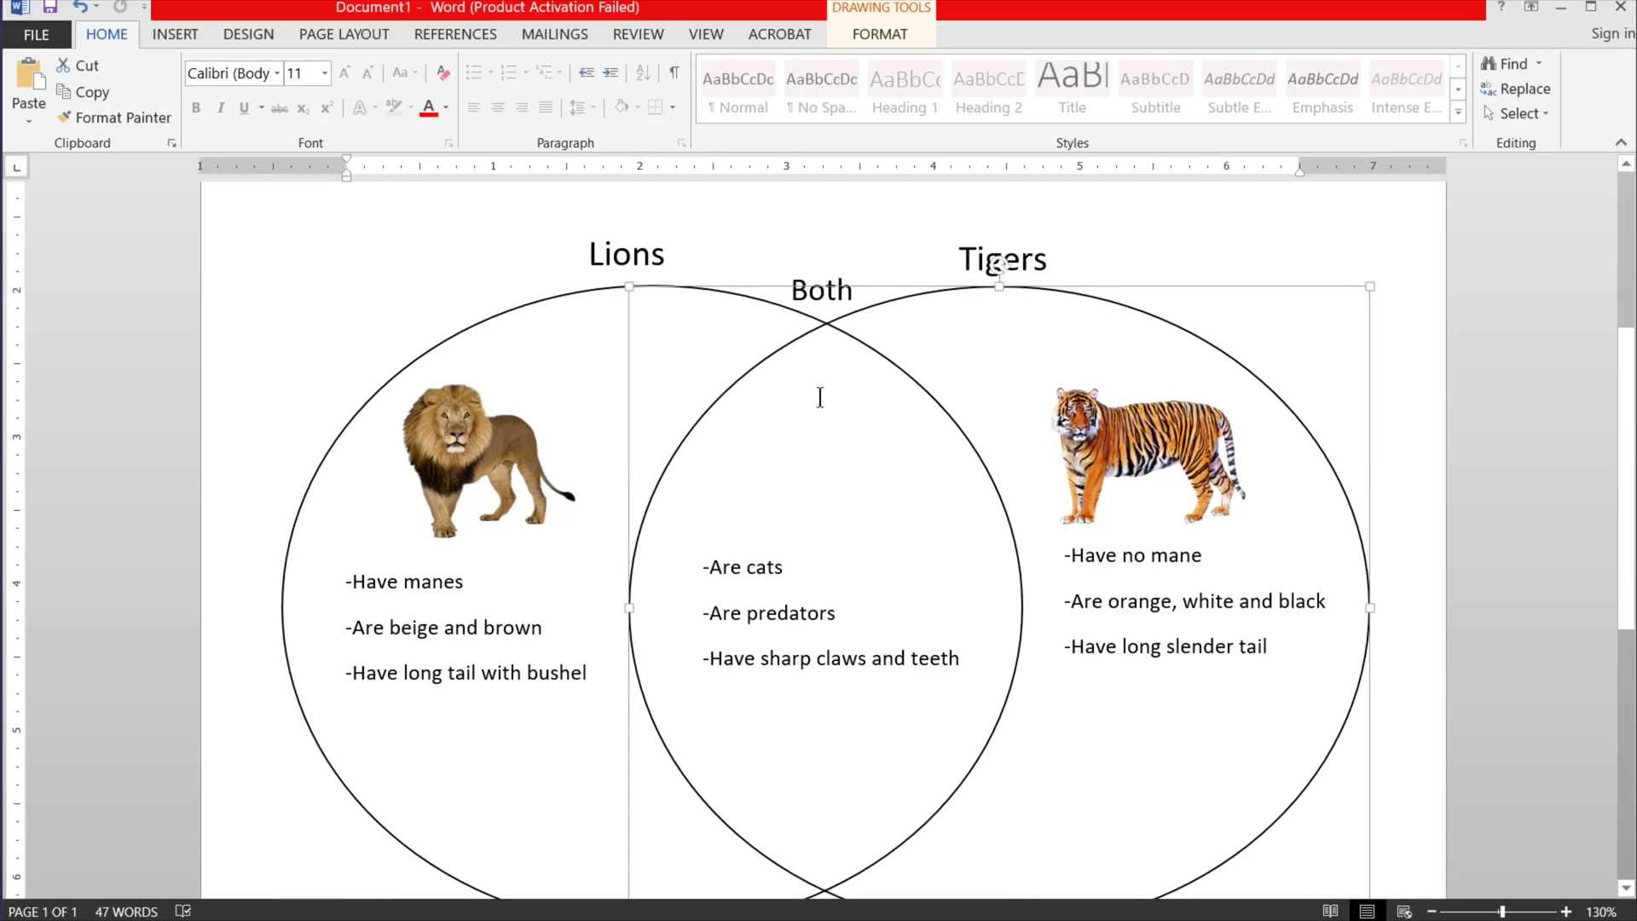
click(579, 401)
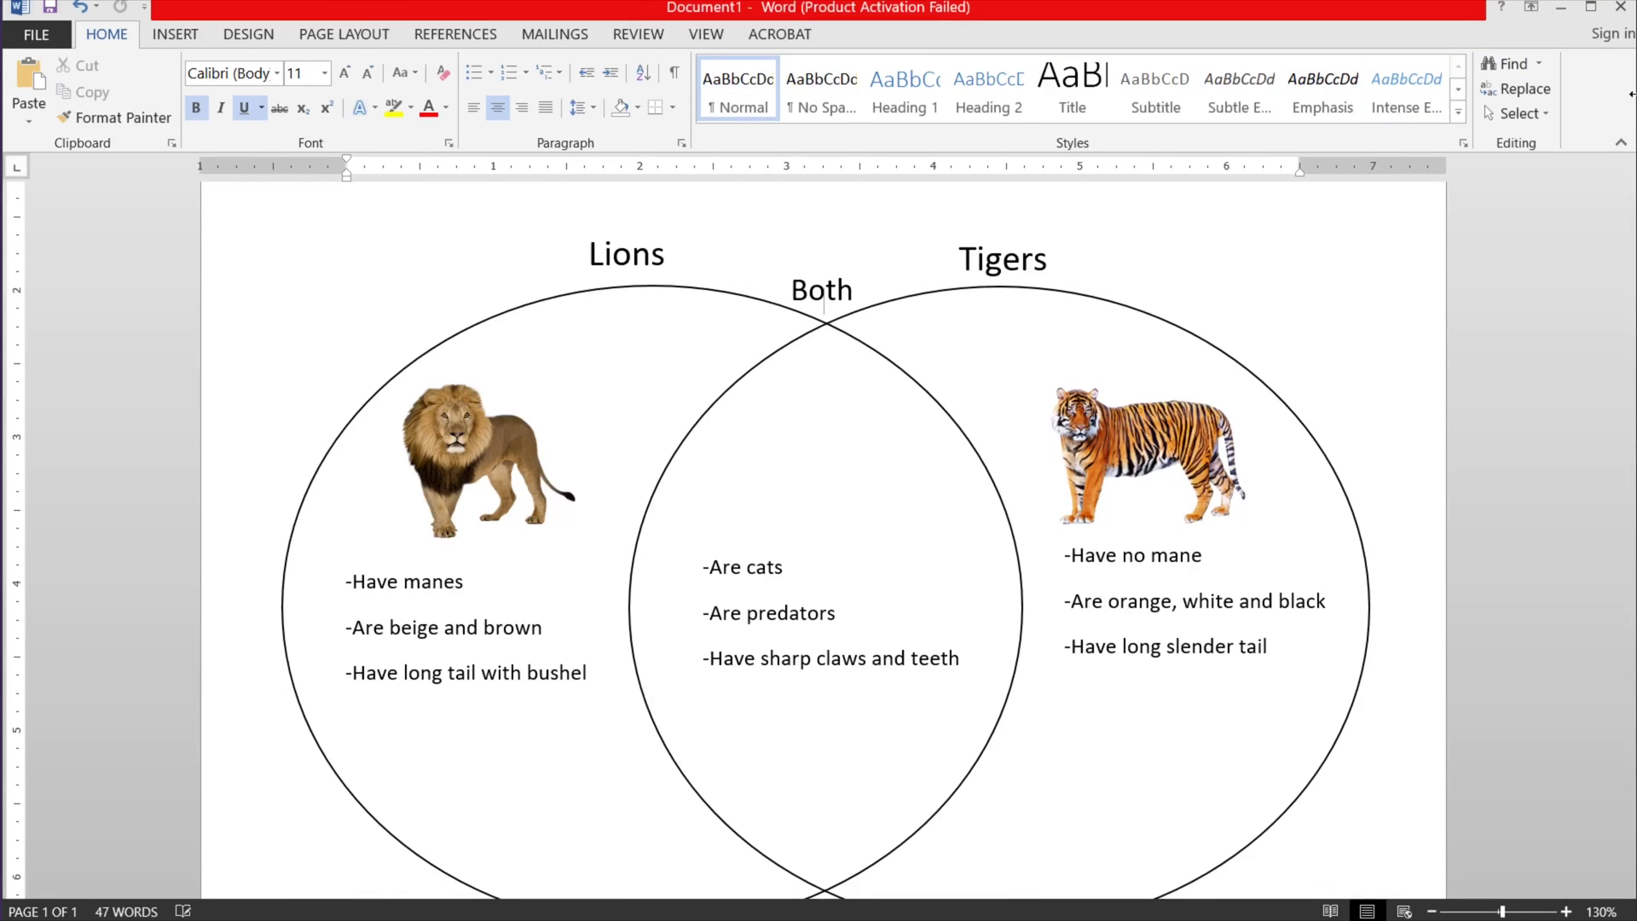
Start a new blank document and draw a large oval circle on the page.
key(ctrl+n)
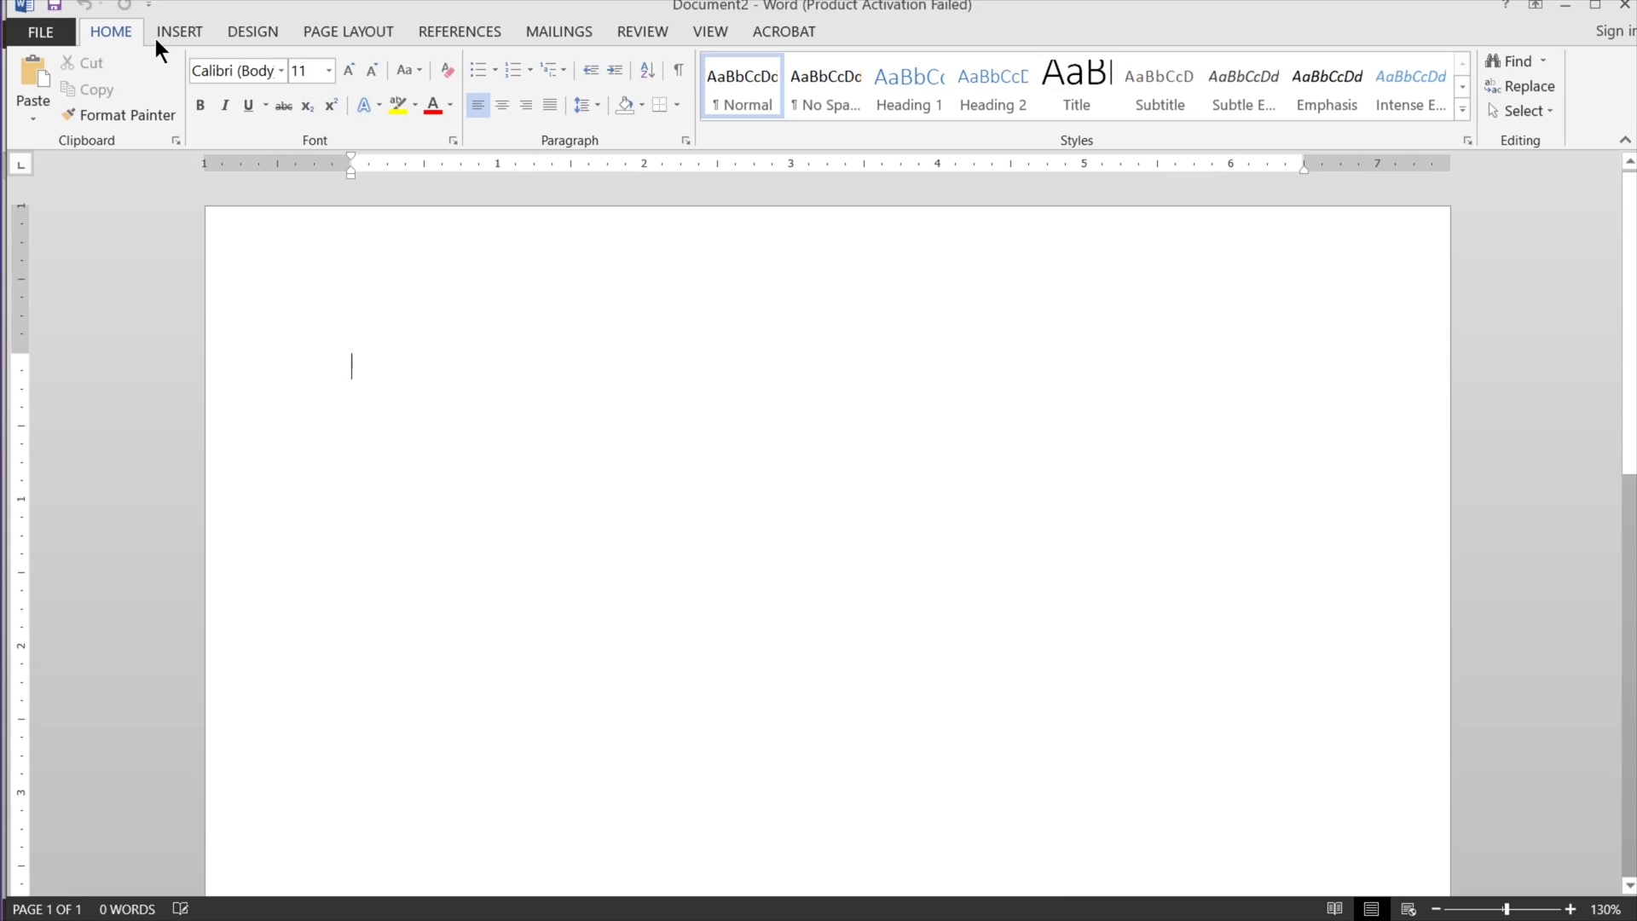
click(178, 34)
click(324, 72)
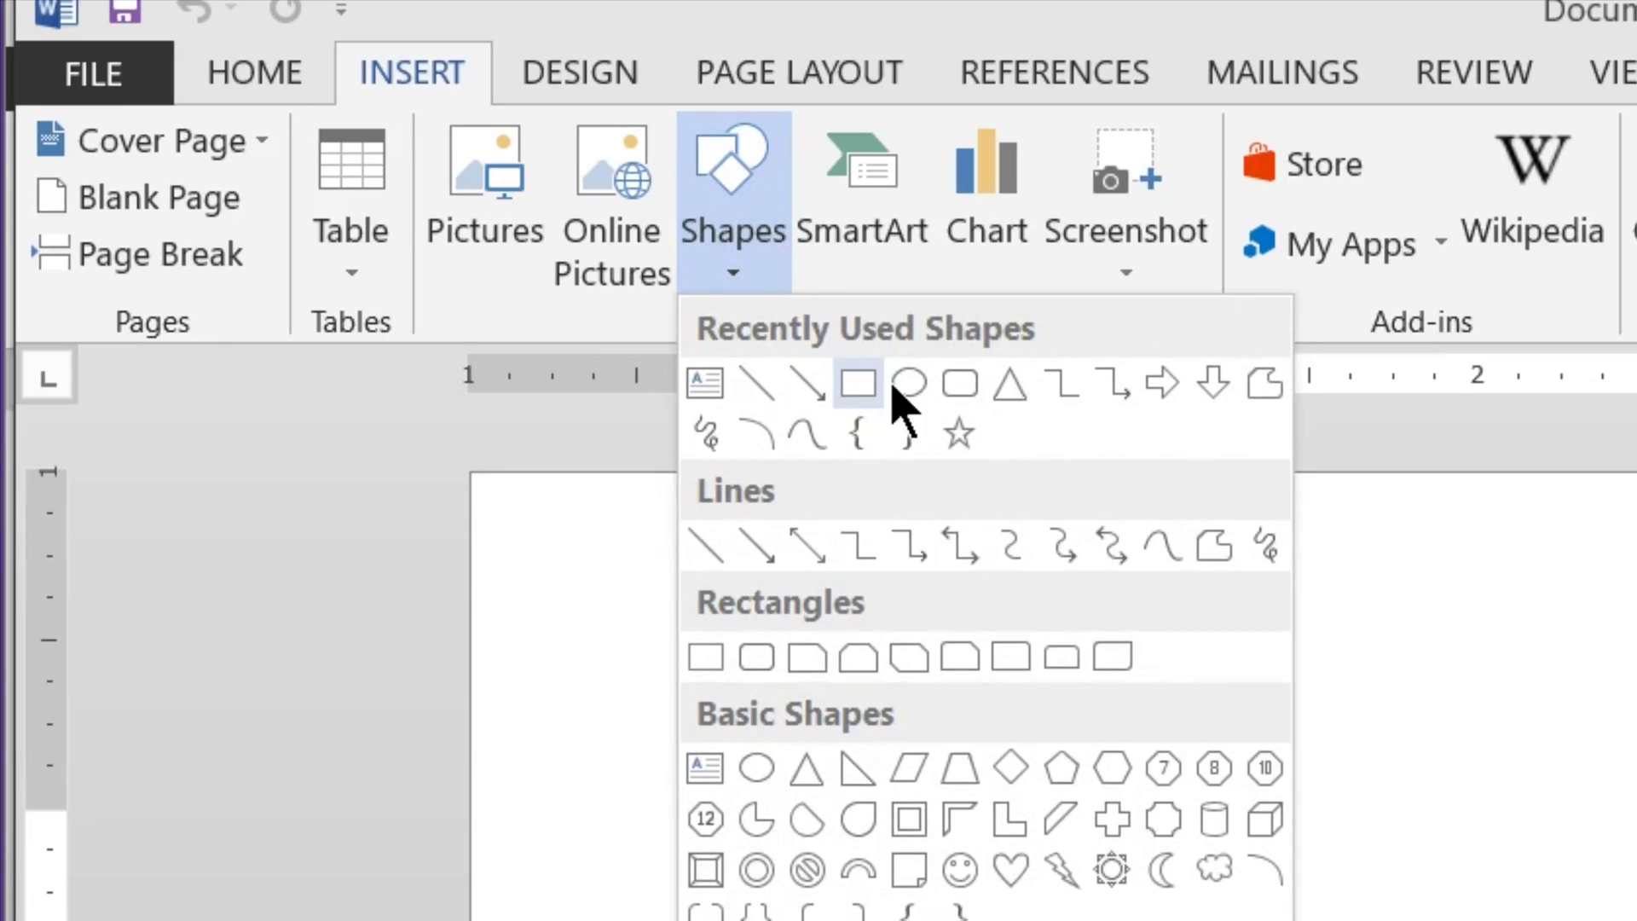
click(895, 389)
drag(717, 504, 1335, 920)
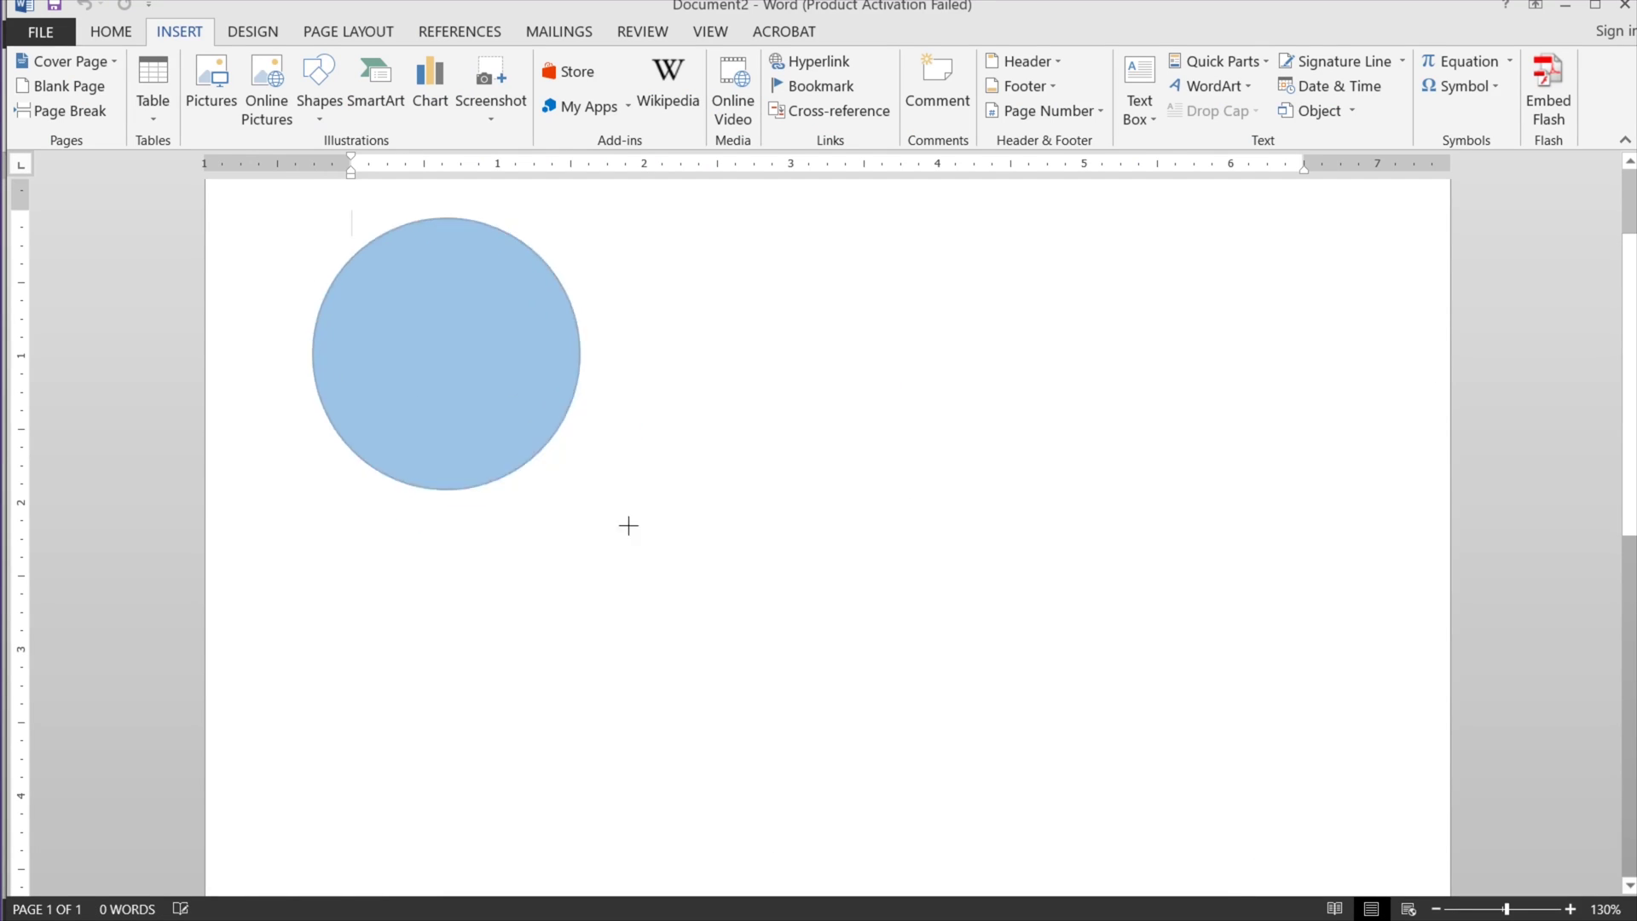
mouse_move(628, 526)
mouse_down()
mouse_move(895, 655)
mouse_move(1005, 845)
mouse_move(980, 849)
mouse_up()
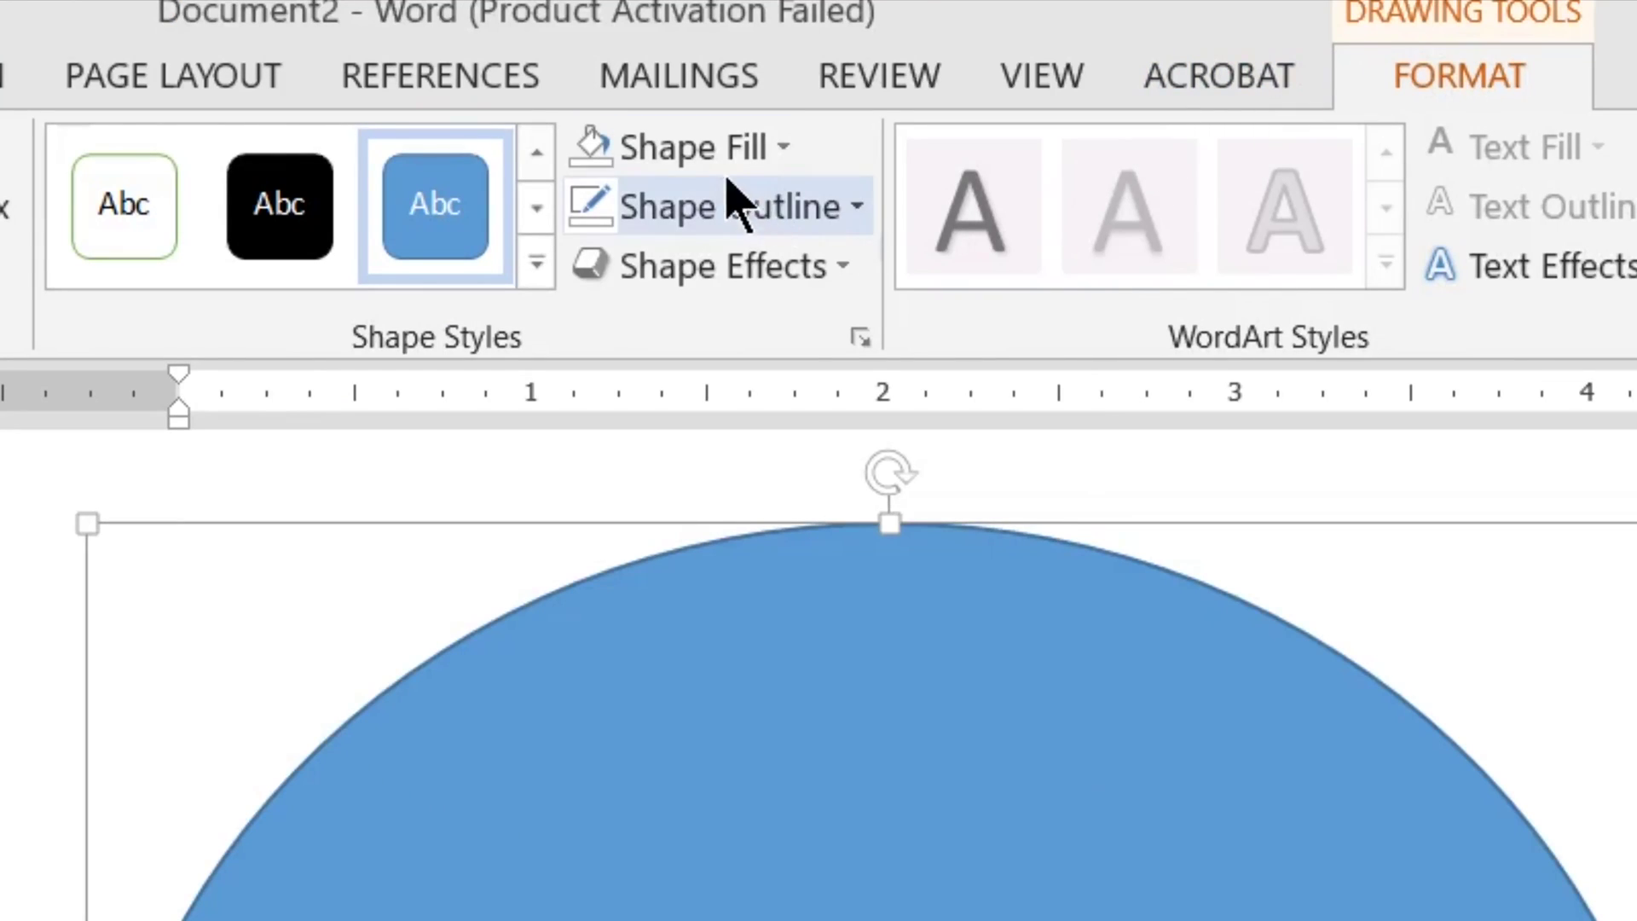
Give the circle no fill and a black outline.
click(693, 152)
click(704, 612)
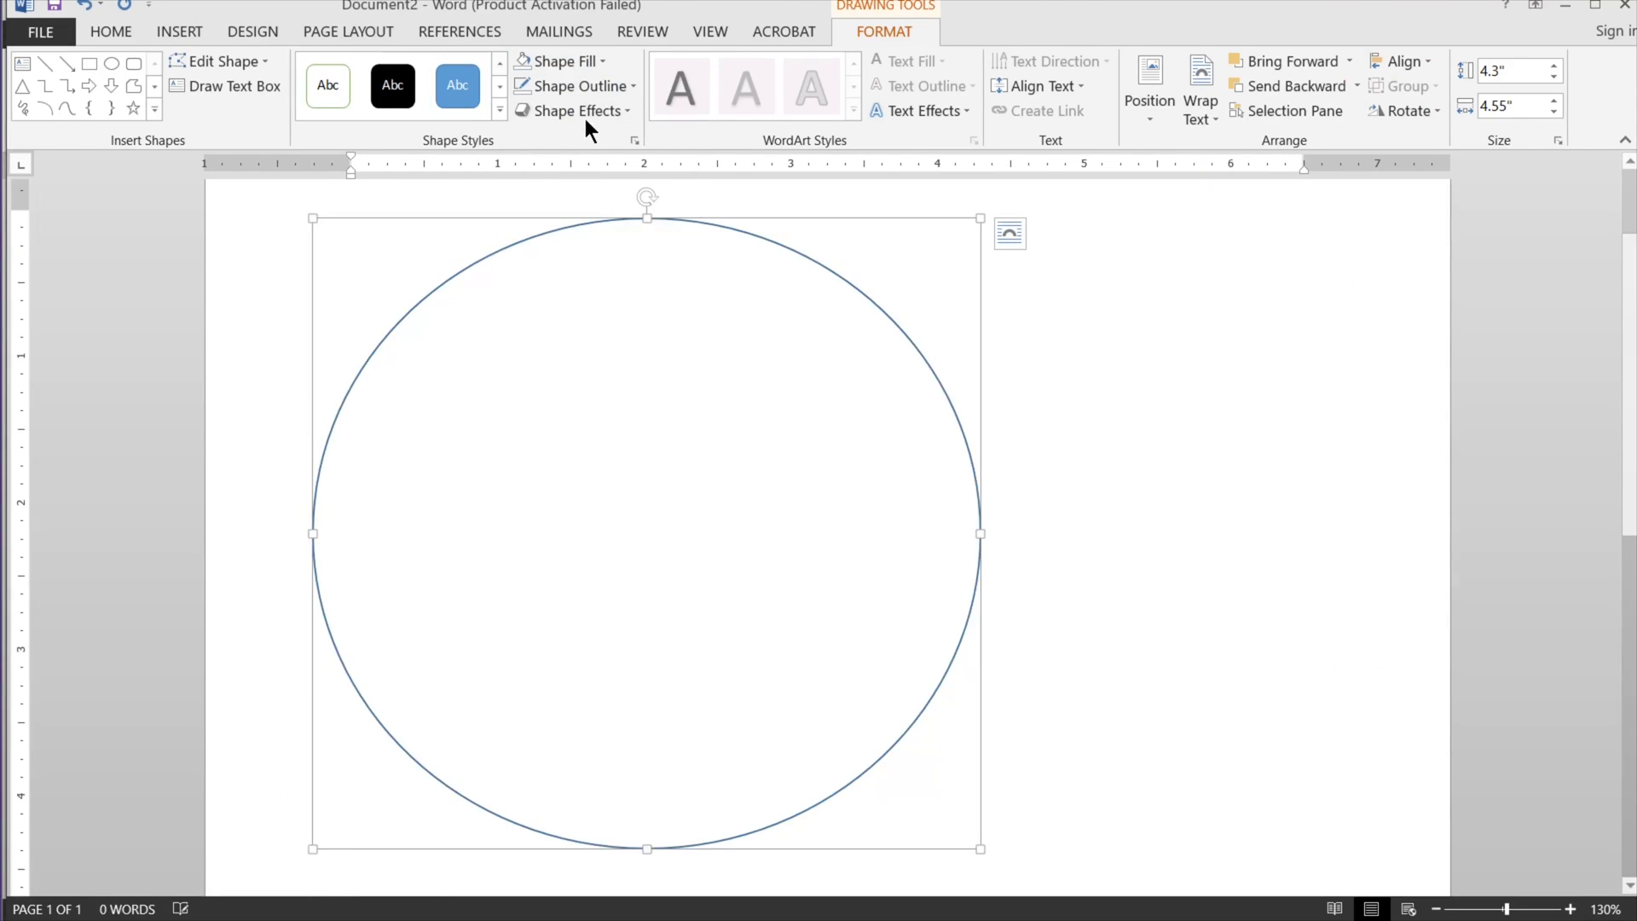
click(737, 206)
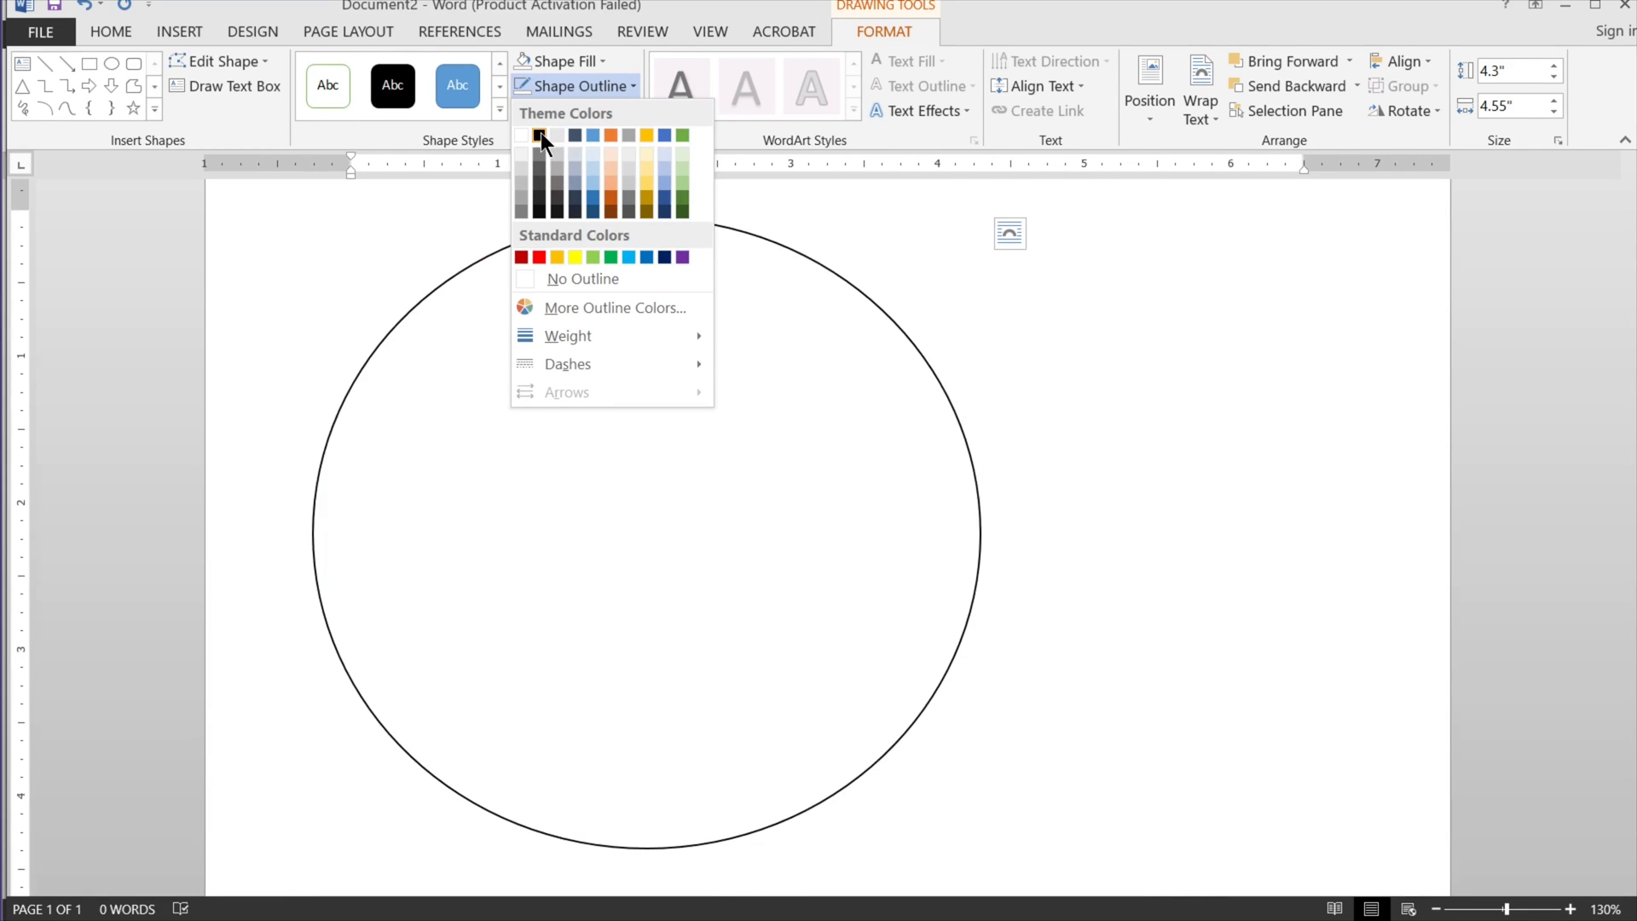
click(539, 135)
key(Escape)
click(728, 231)
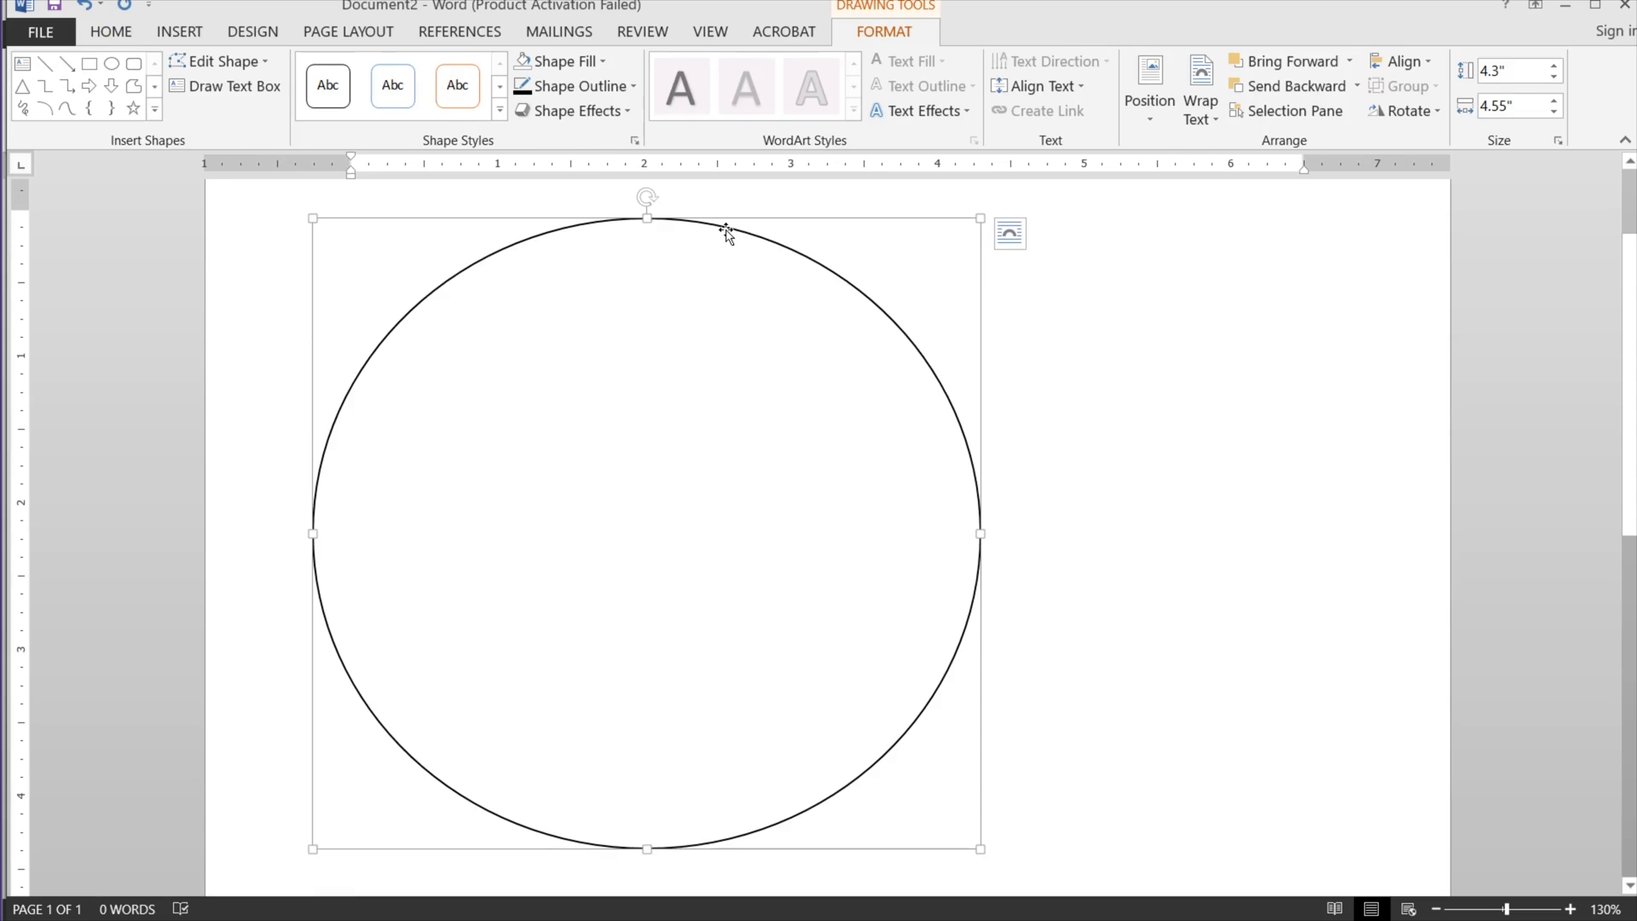
Copy the circle, paste a duplicate, and drag it right so the two circles overlap.
right_click(725, 226)
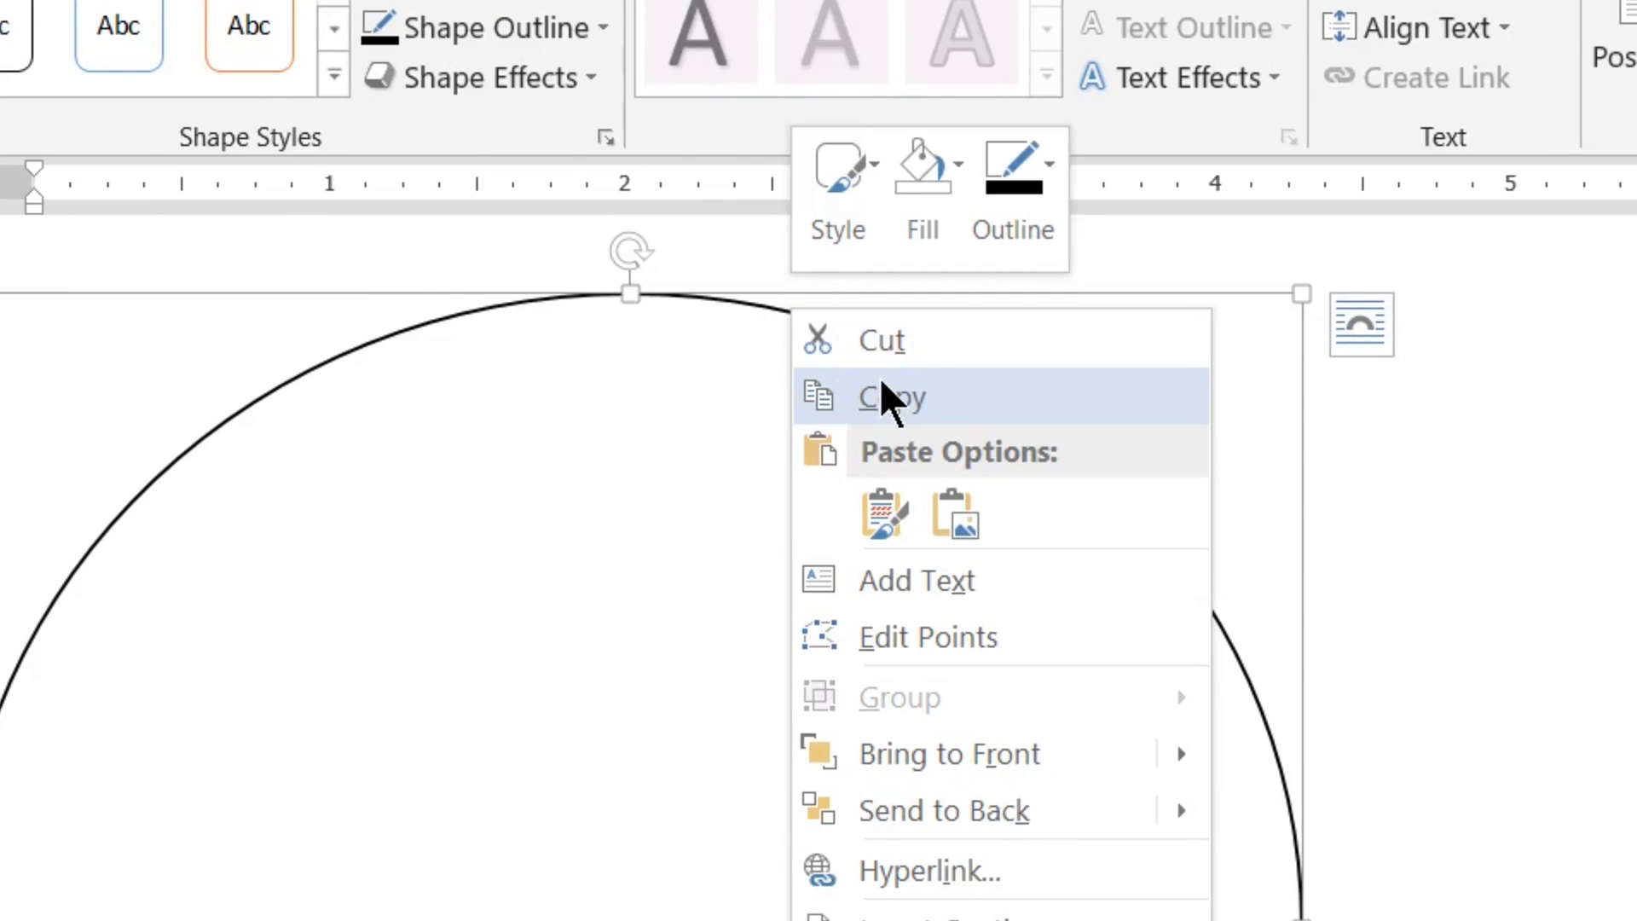
click(881, 382)
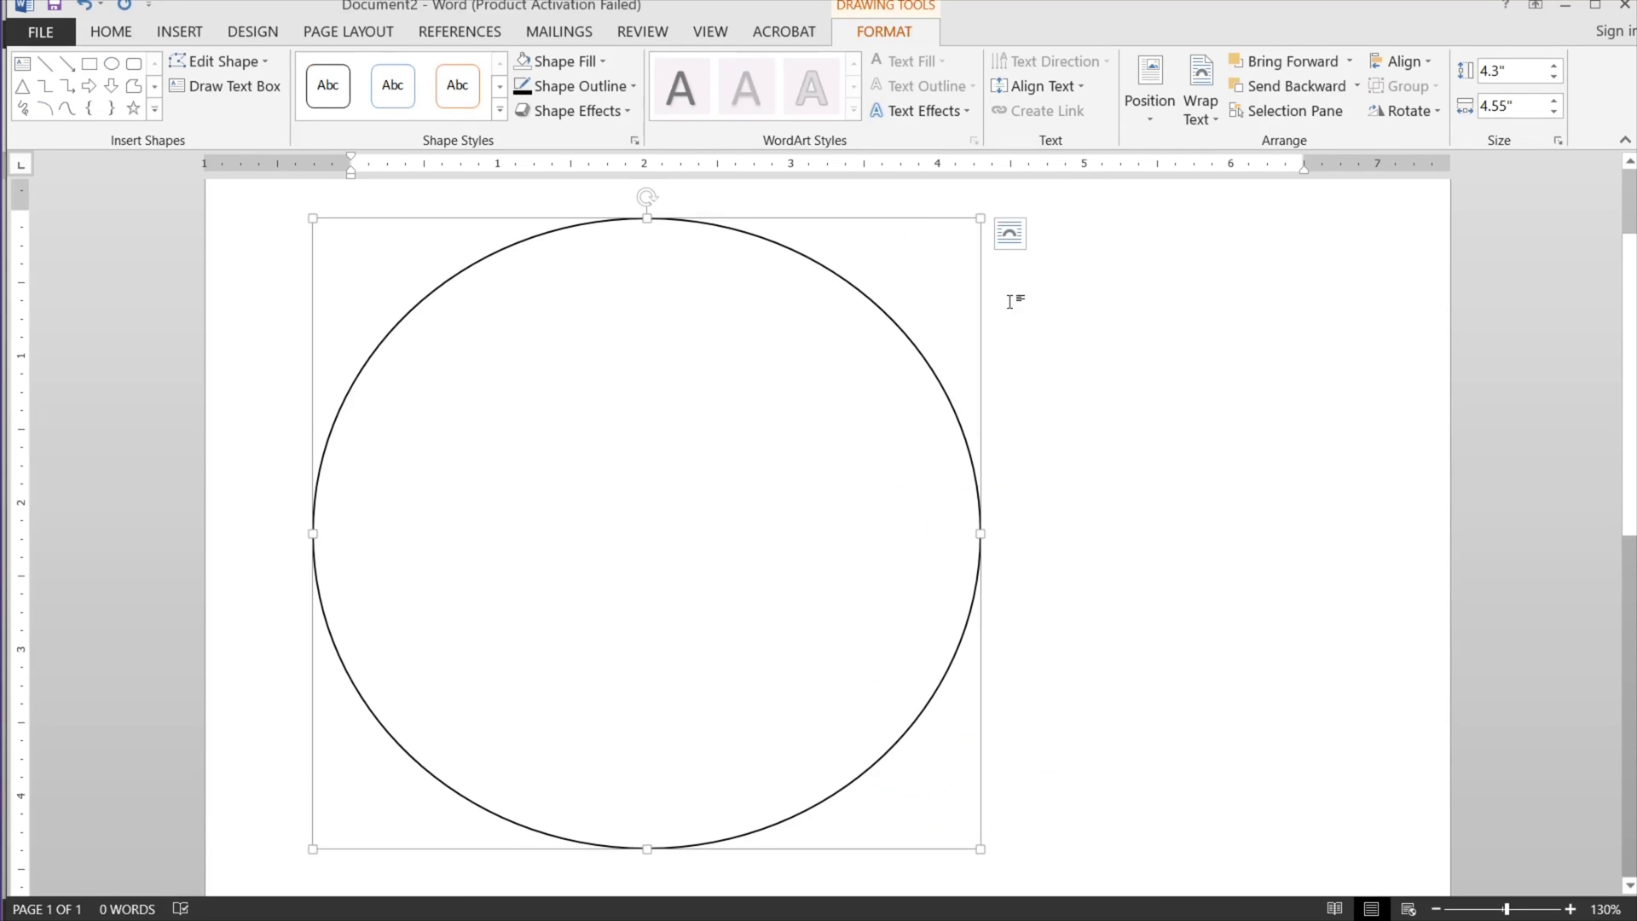
key(Escape)
right_click(1076, 283)
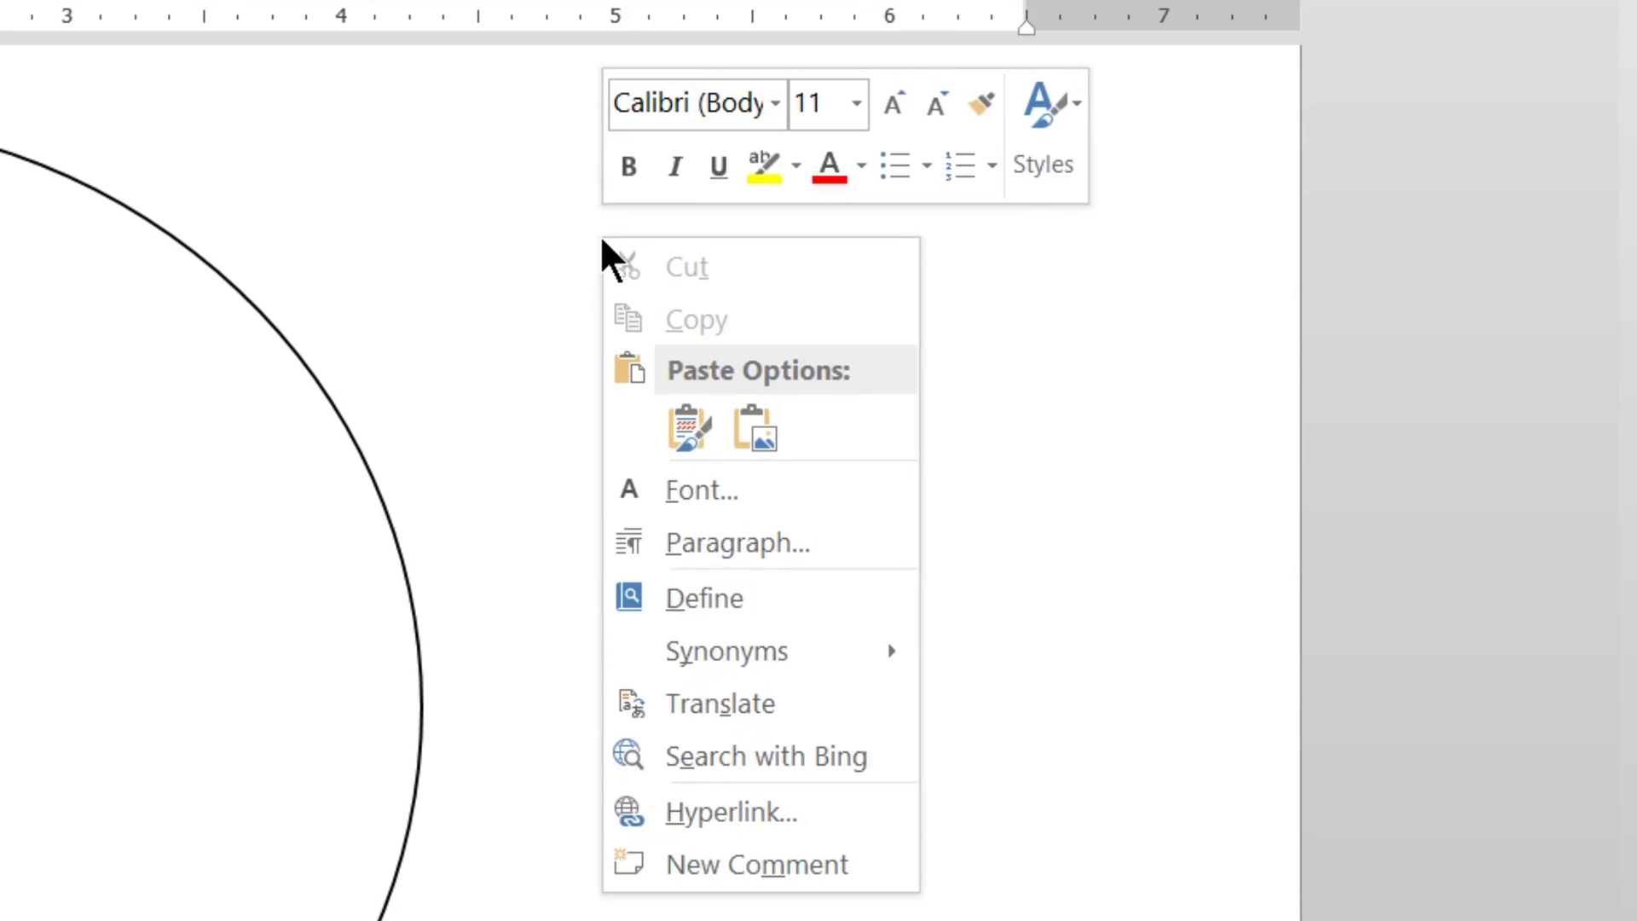
click(686, 426)
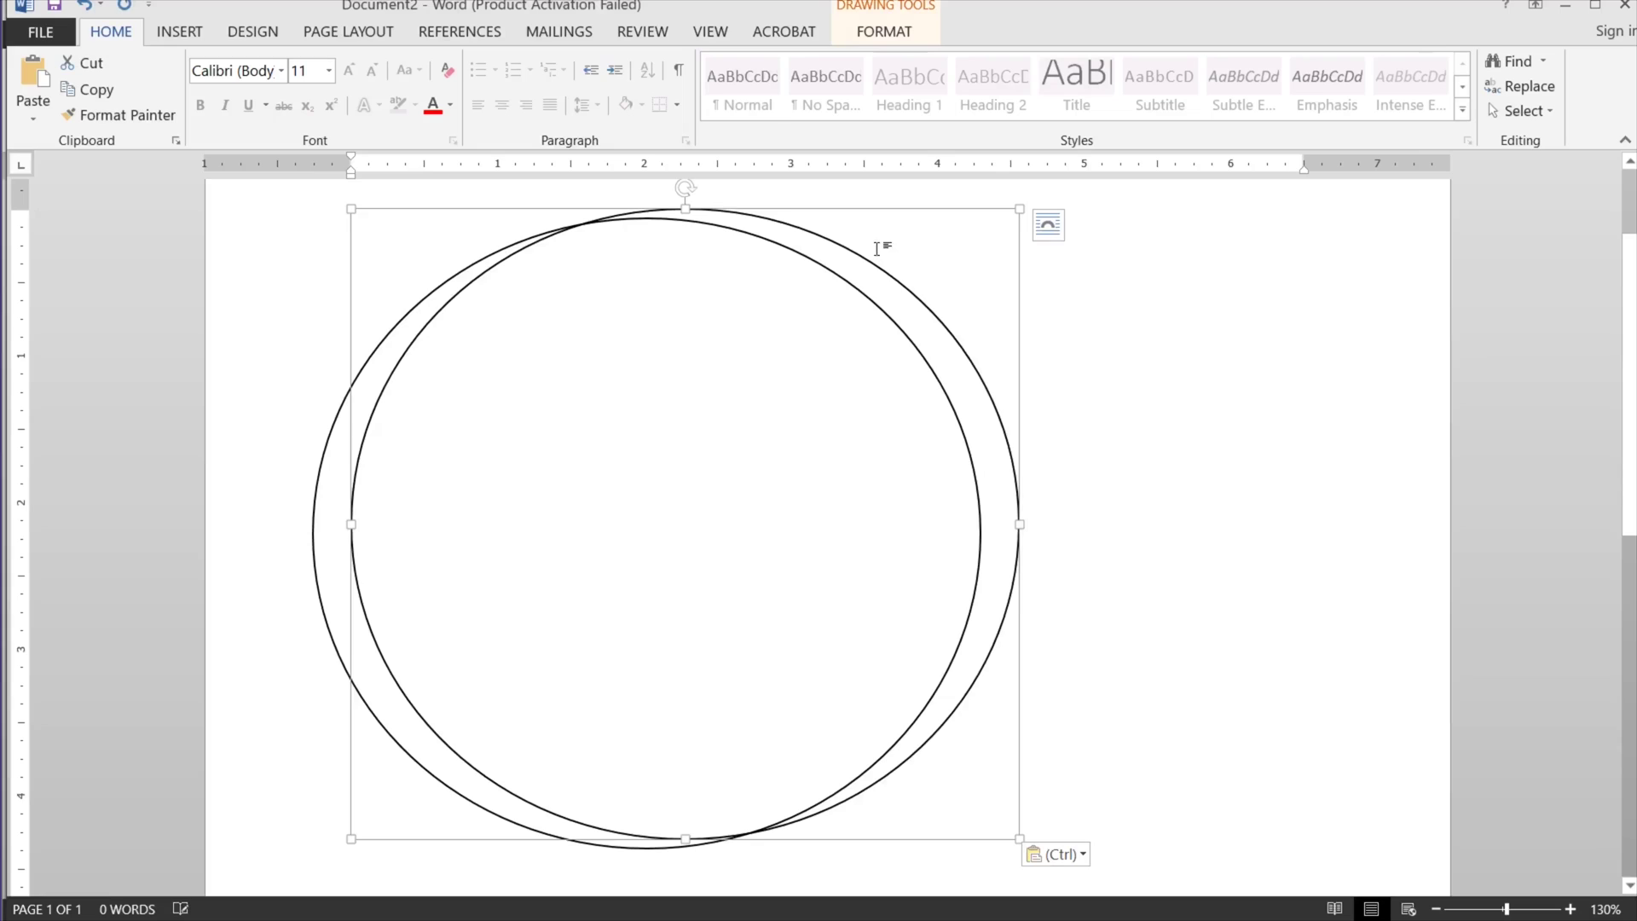
drag(764, 215, 1052, 219)
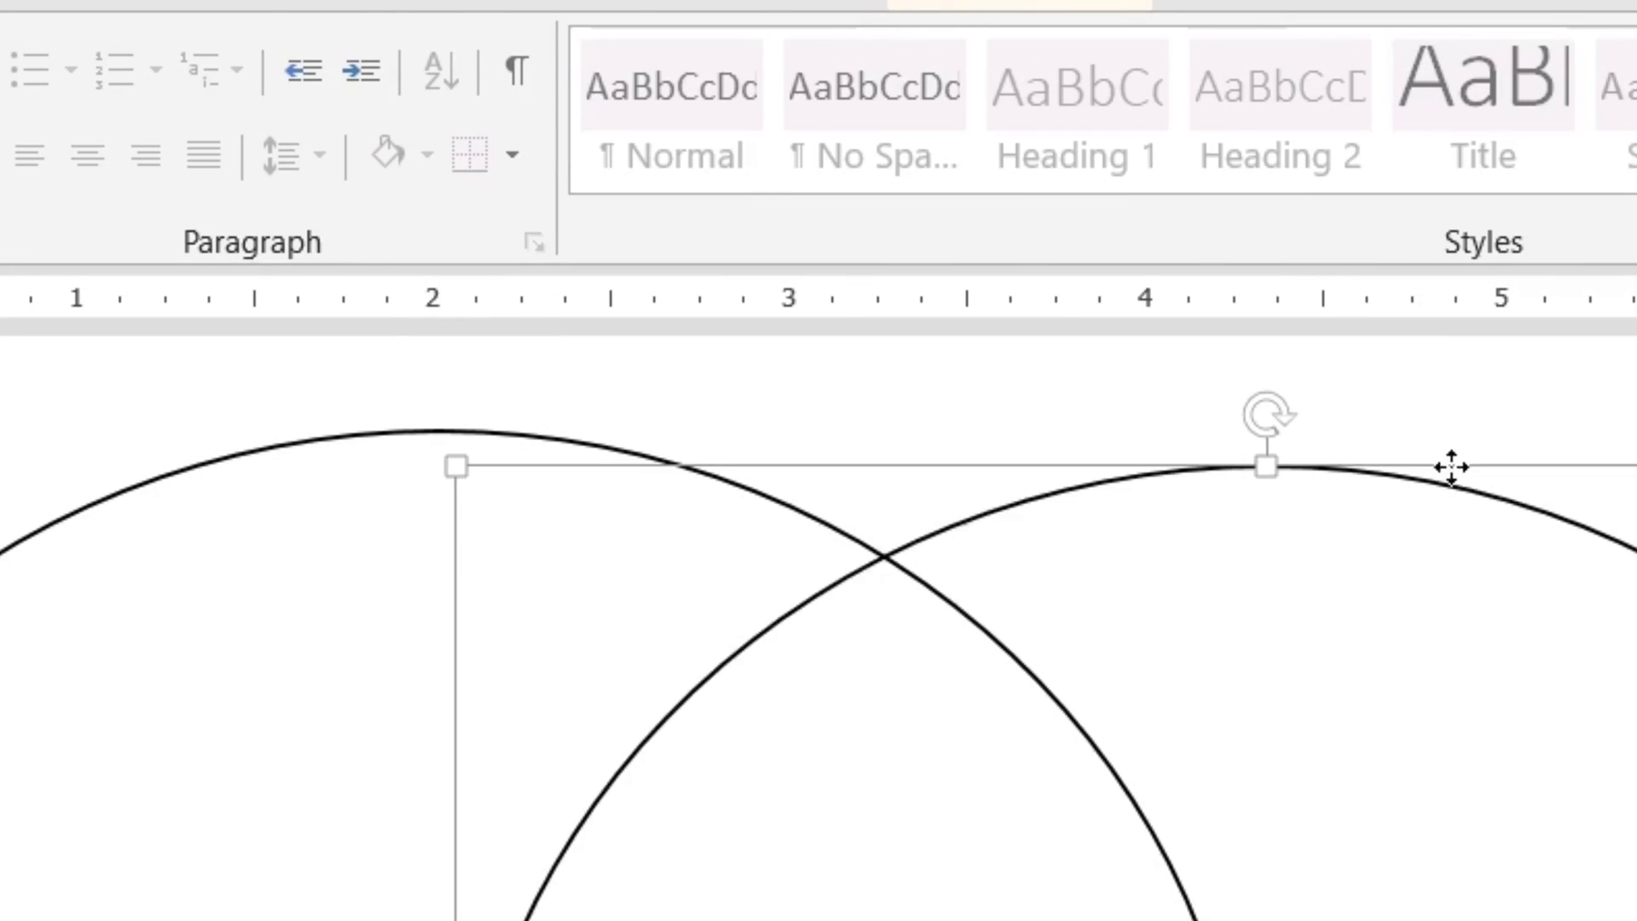
Draw a text box above the left circle and set its text to centred.
click(1340, 288)
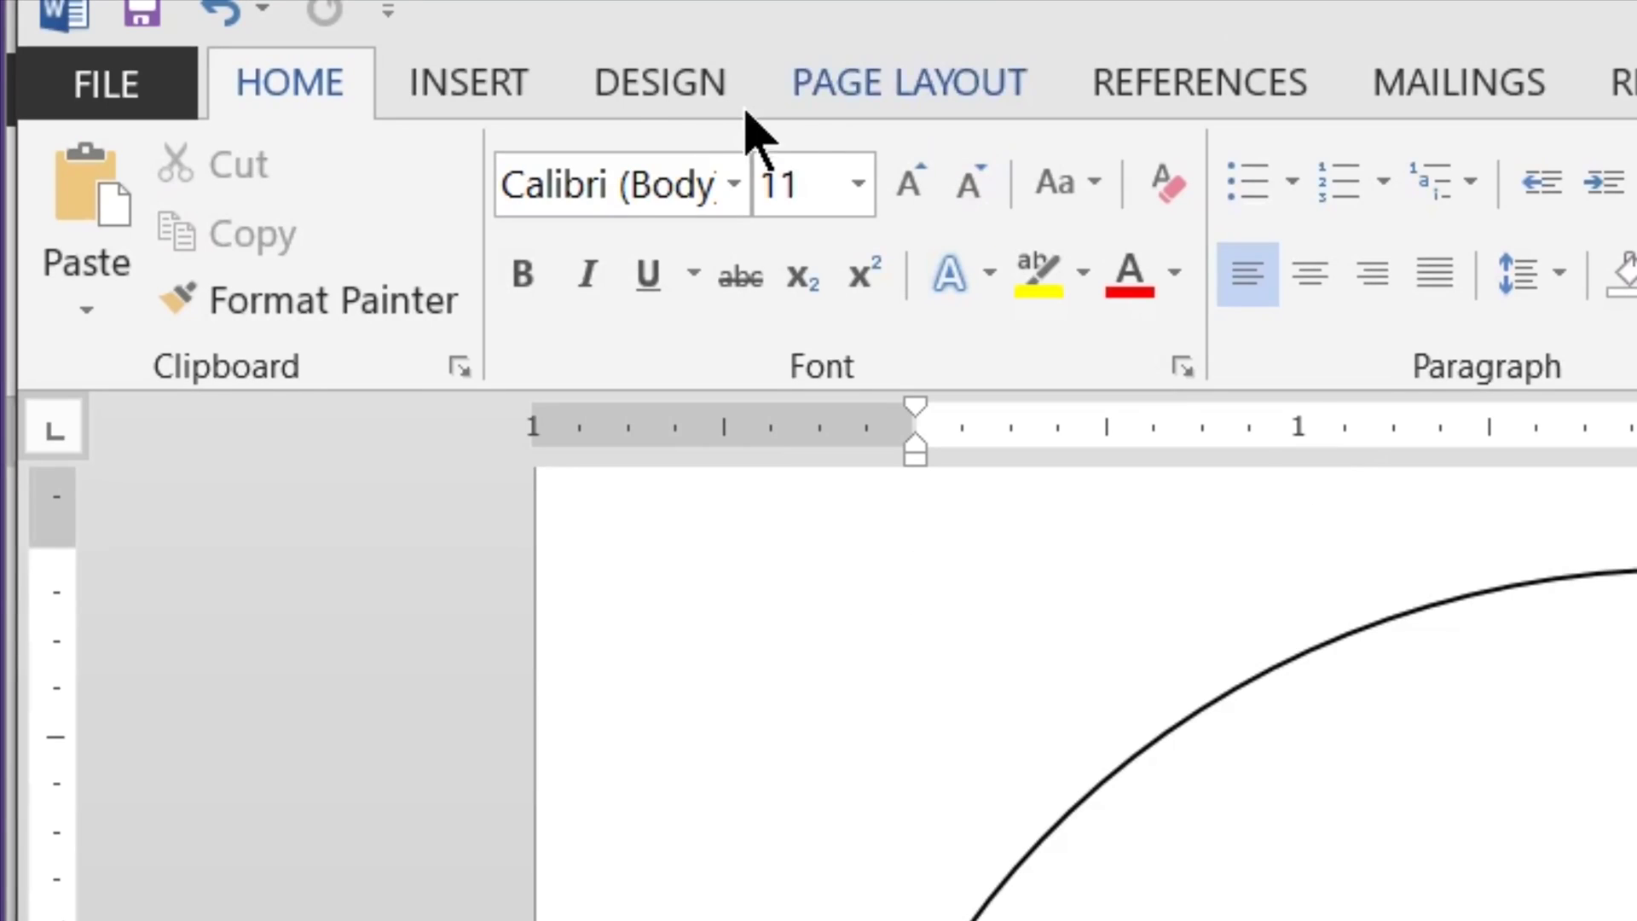
click(182, 34)
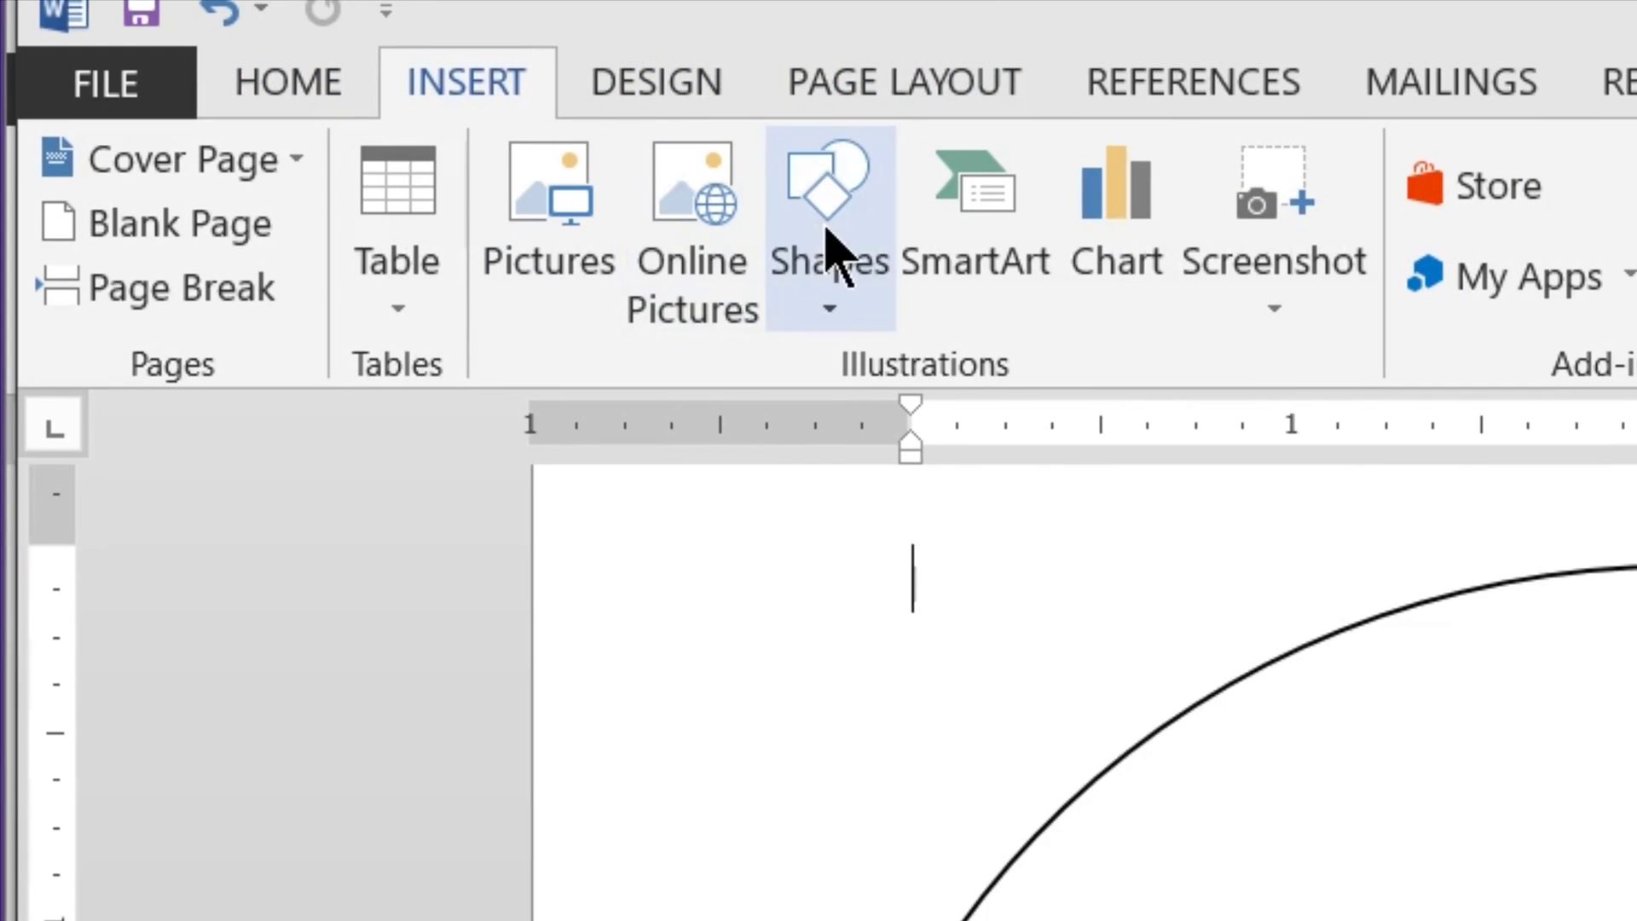
click(833, 260)
click(809, 444)
scroll(545, 341, up, 3)
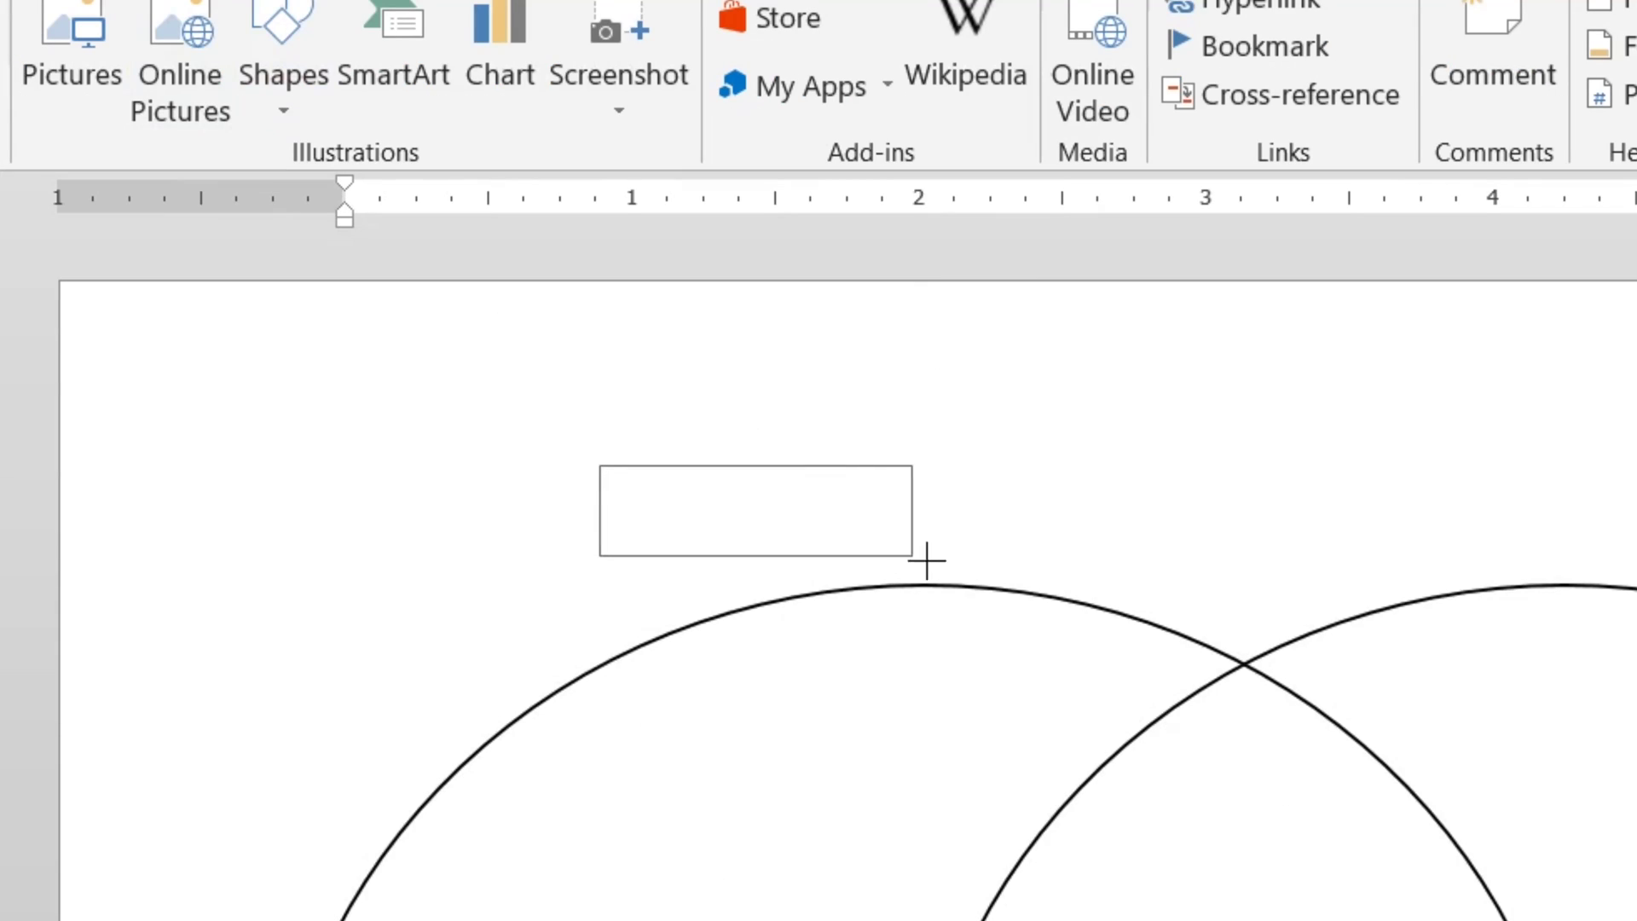
drag(927, 560, 1023, 575)
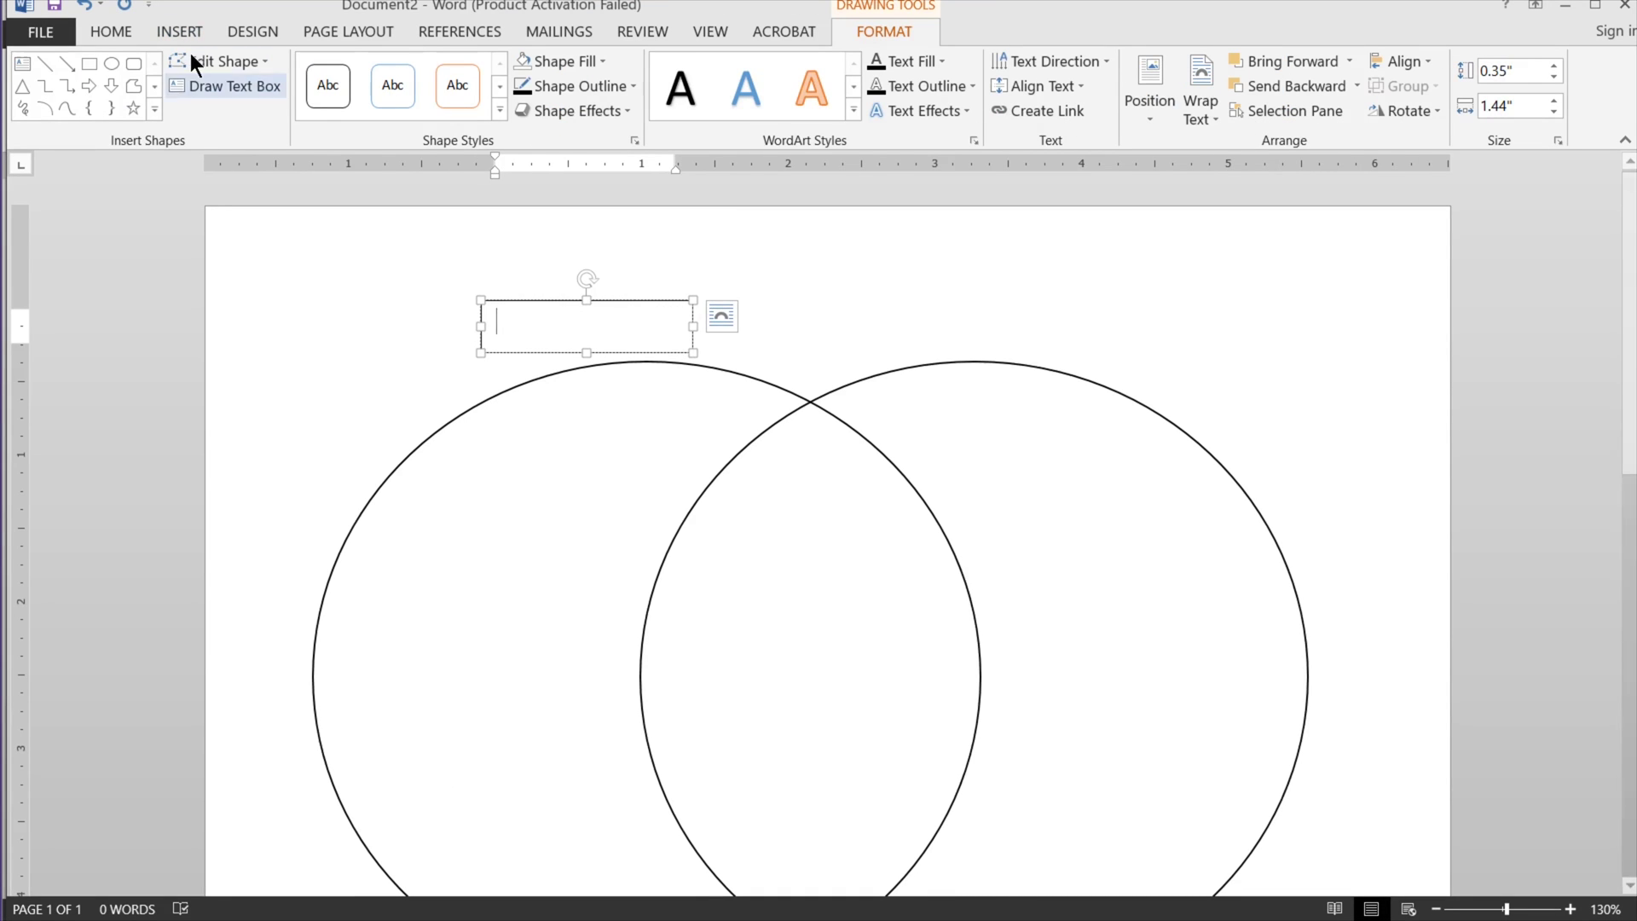
click(124, 31)
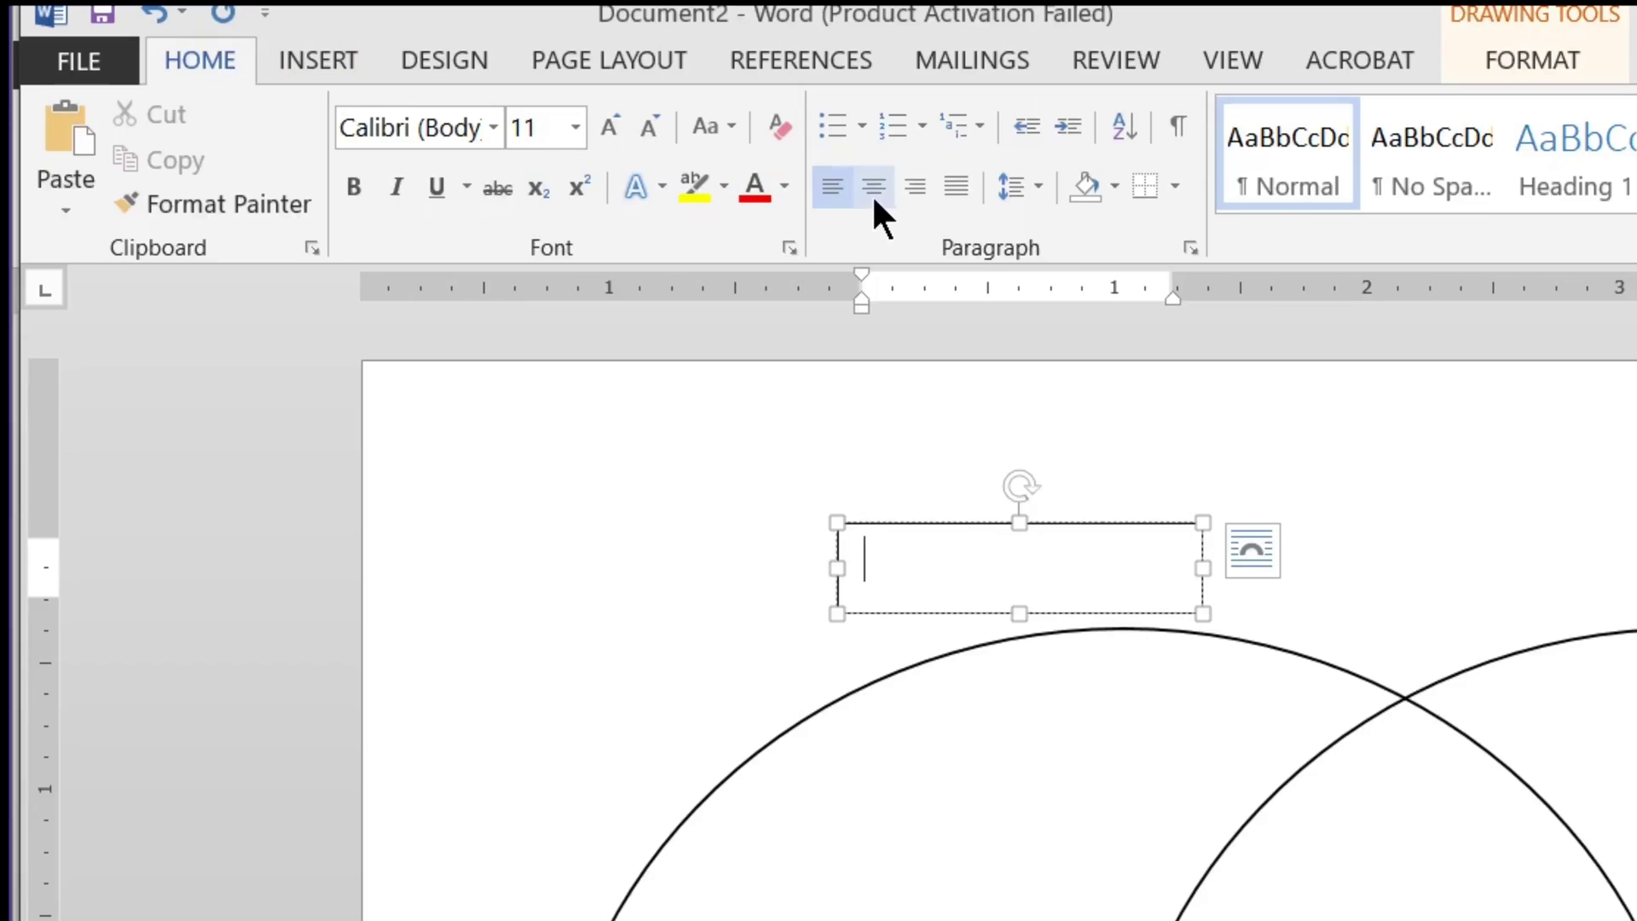
click(872, 195)
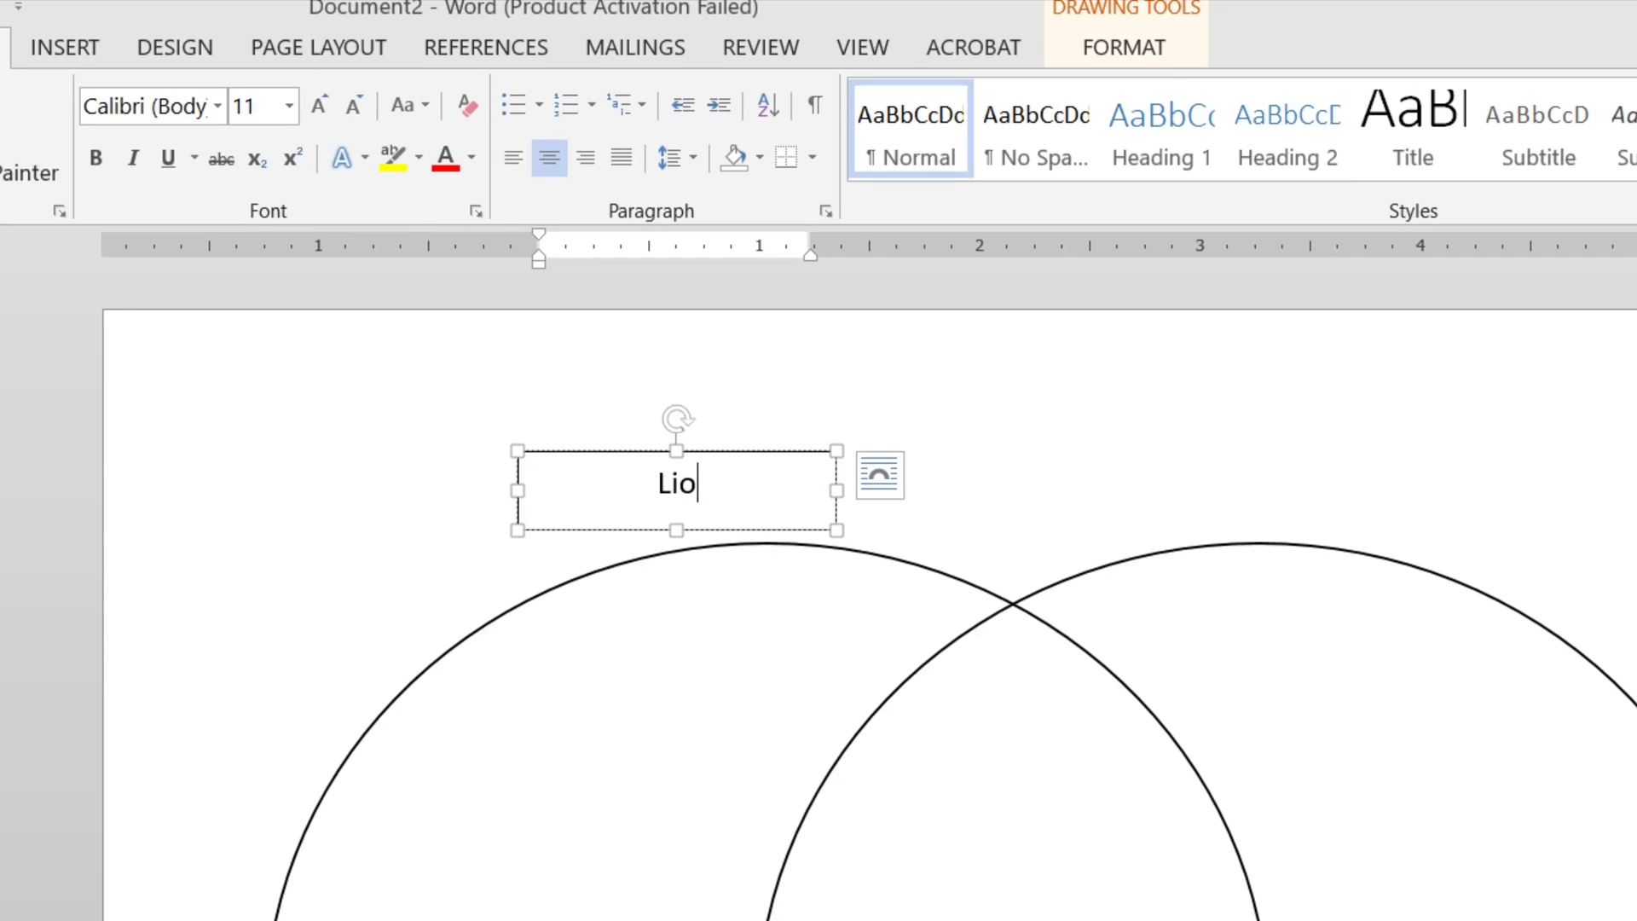
Enlarge the Lion text to 16 pt and nudge the label slightly right.
key(ctrl+a)
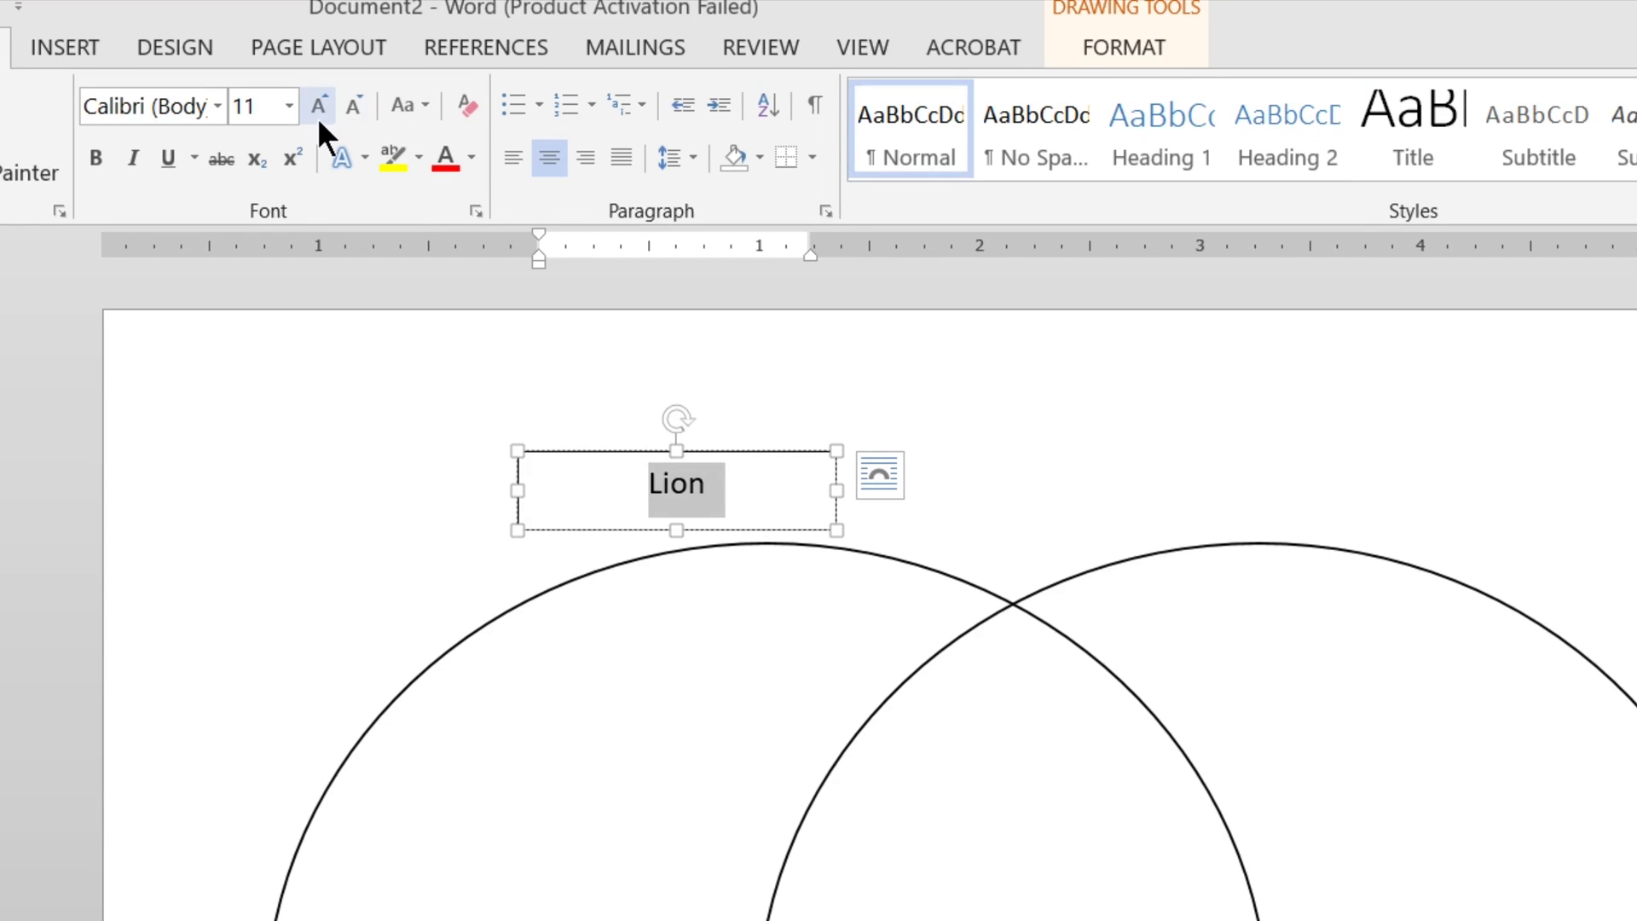
click(318, 115)
click(322, 116)
click(328, 115)
click(766, 507)
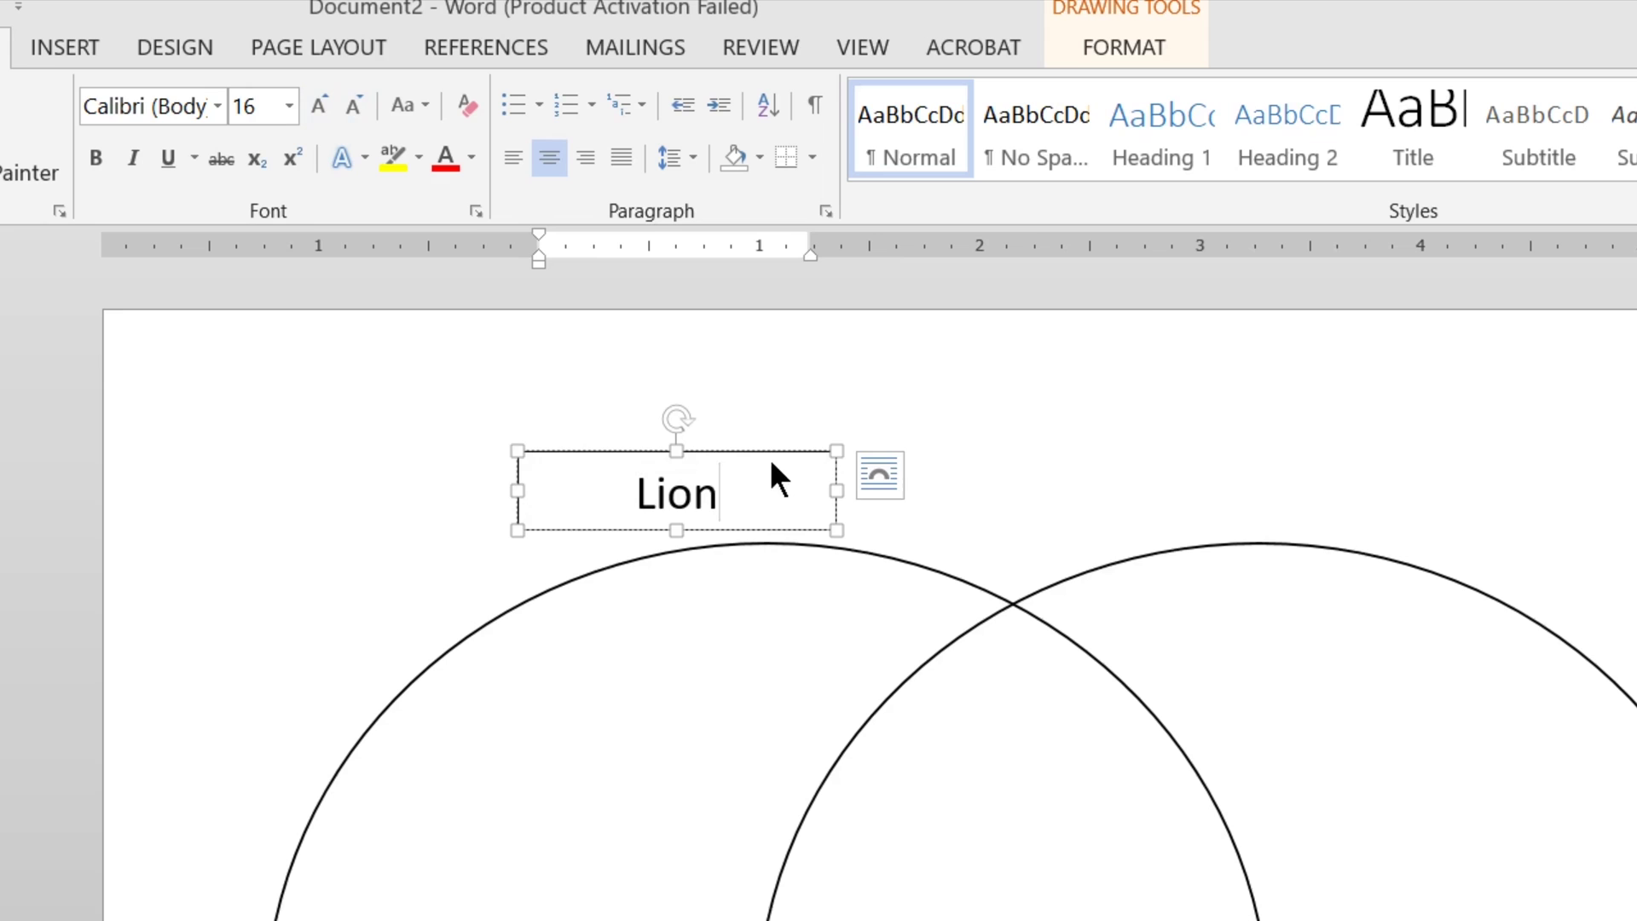
drag(764, 451, 827, 451)
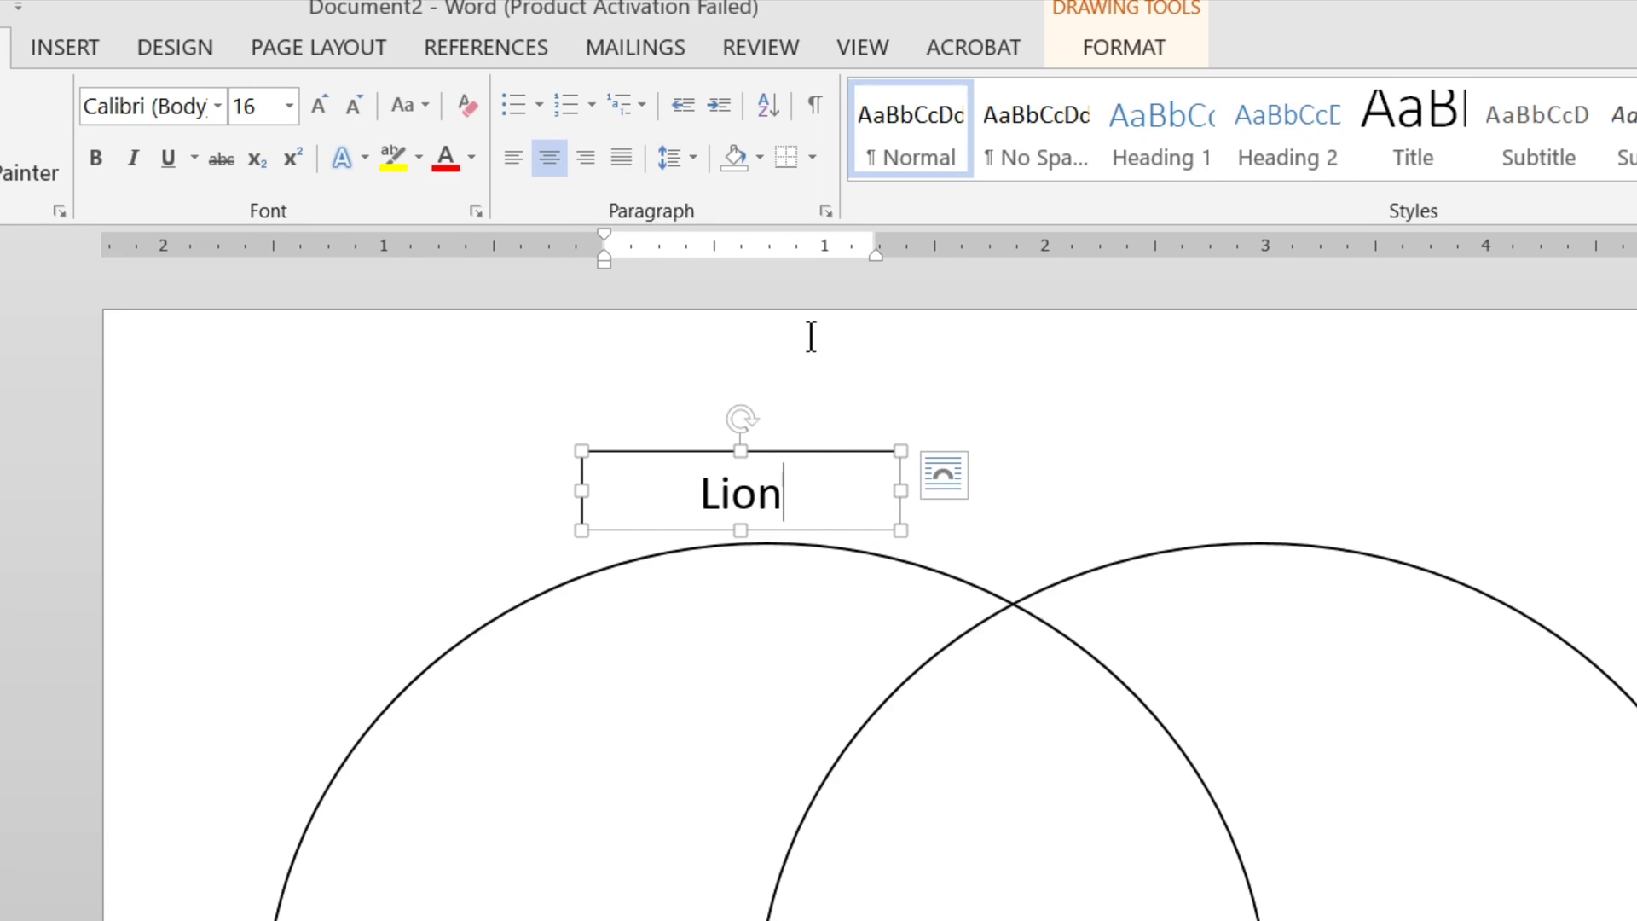
Remove the Lion label box's fill and border.
click(1140, 43)
click(648, 86)
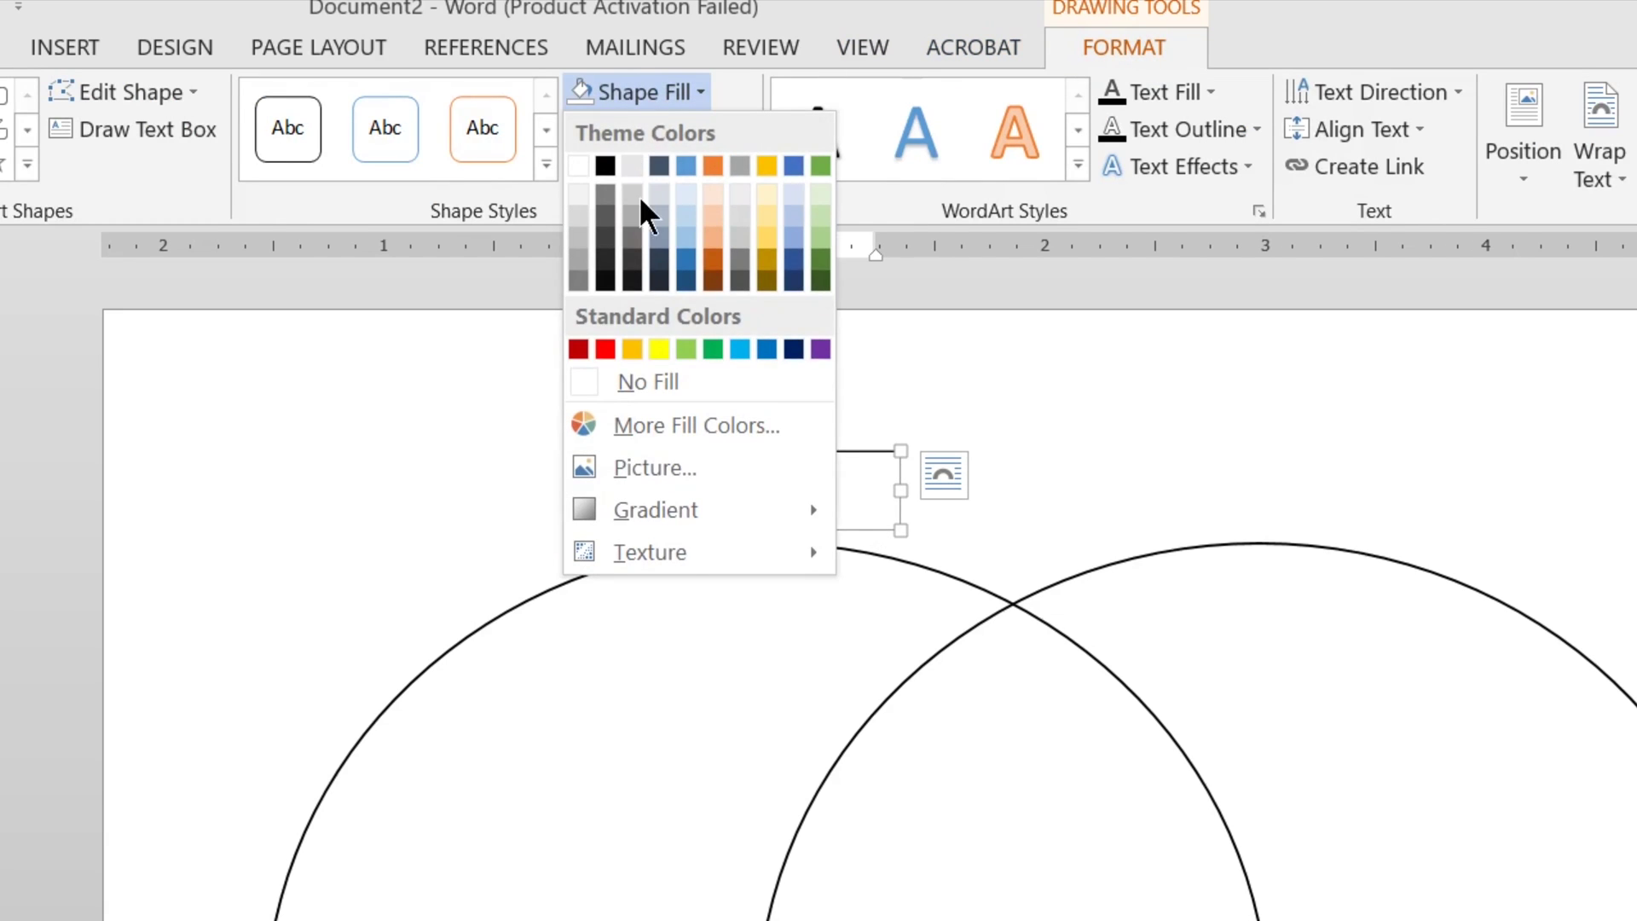
click(677, 374)
click(622, 130)
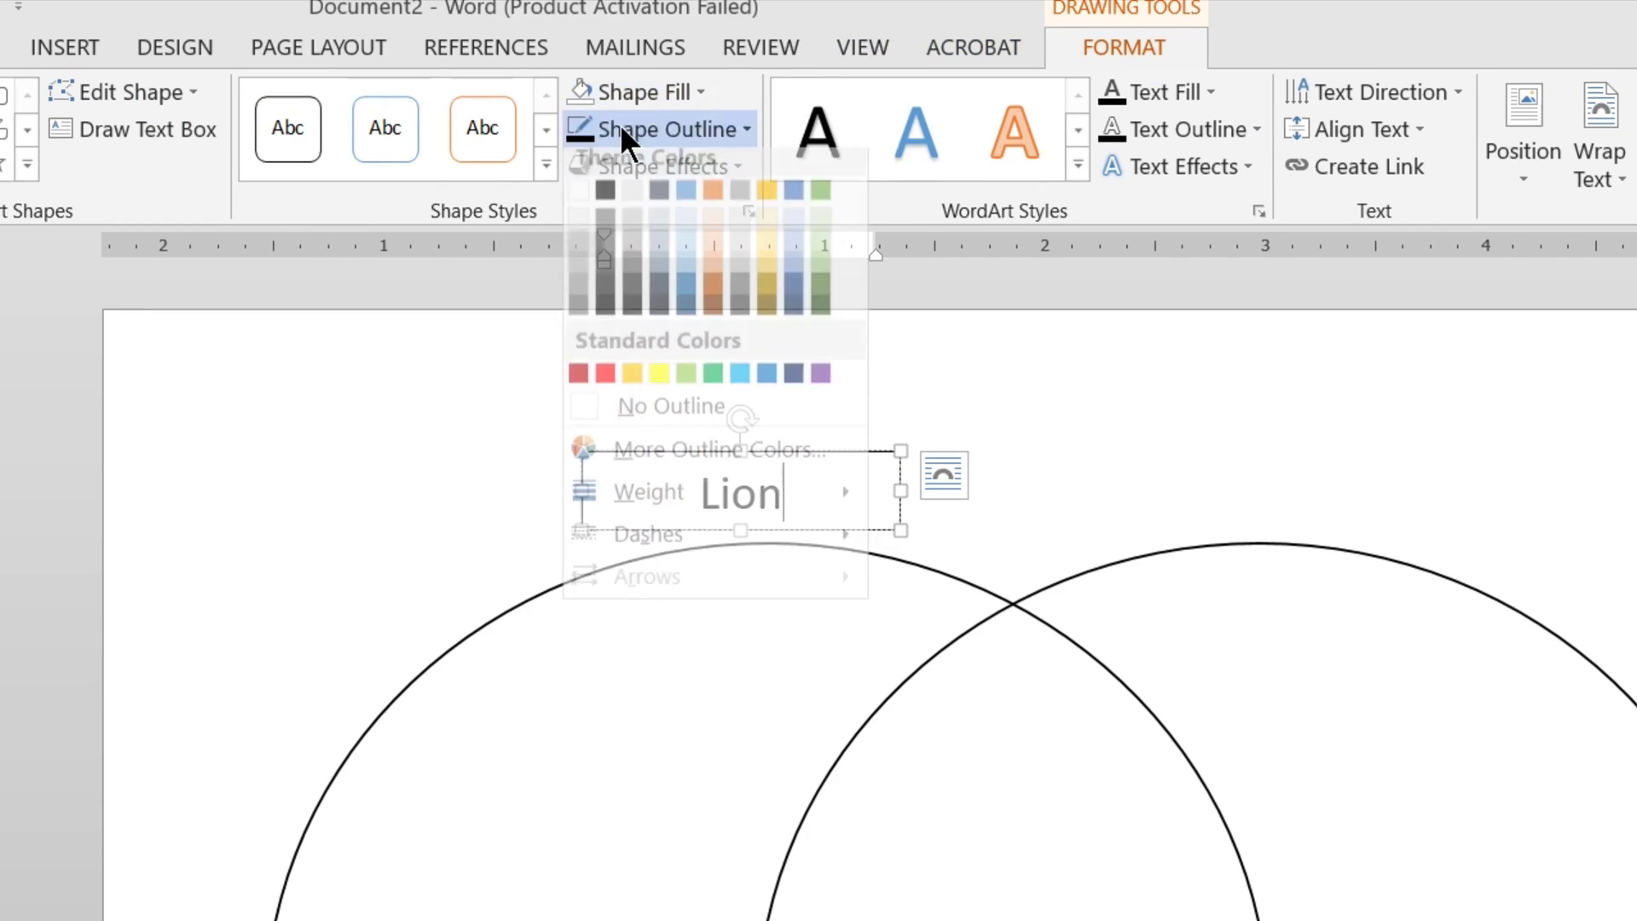
click(689, 420)
click(826, 488)
click(797, 484)
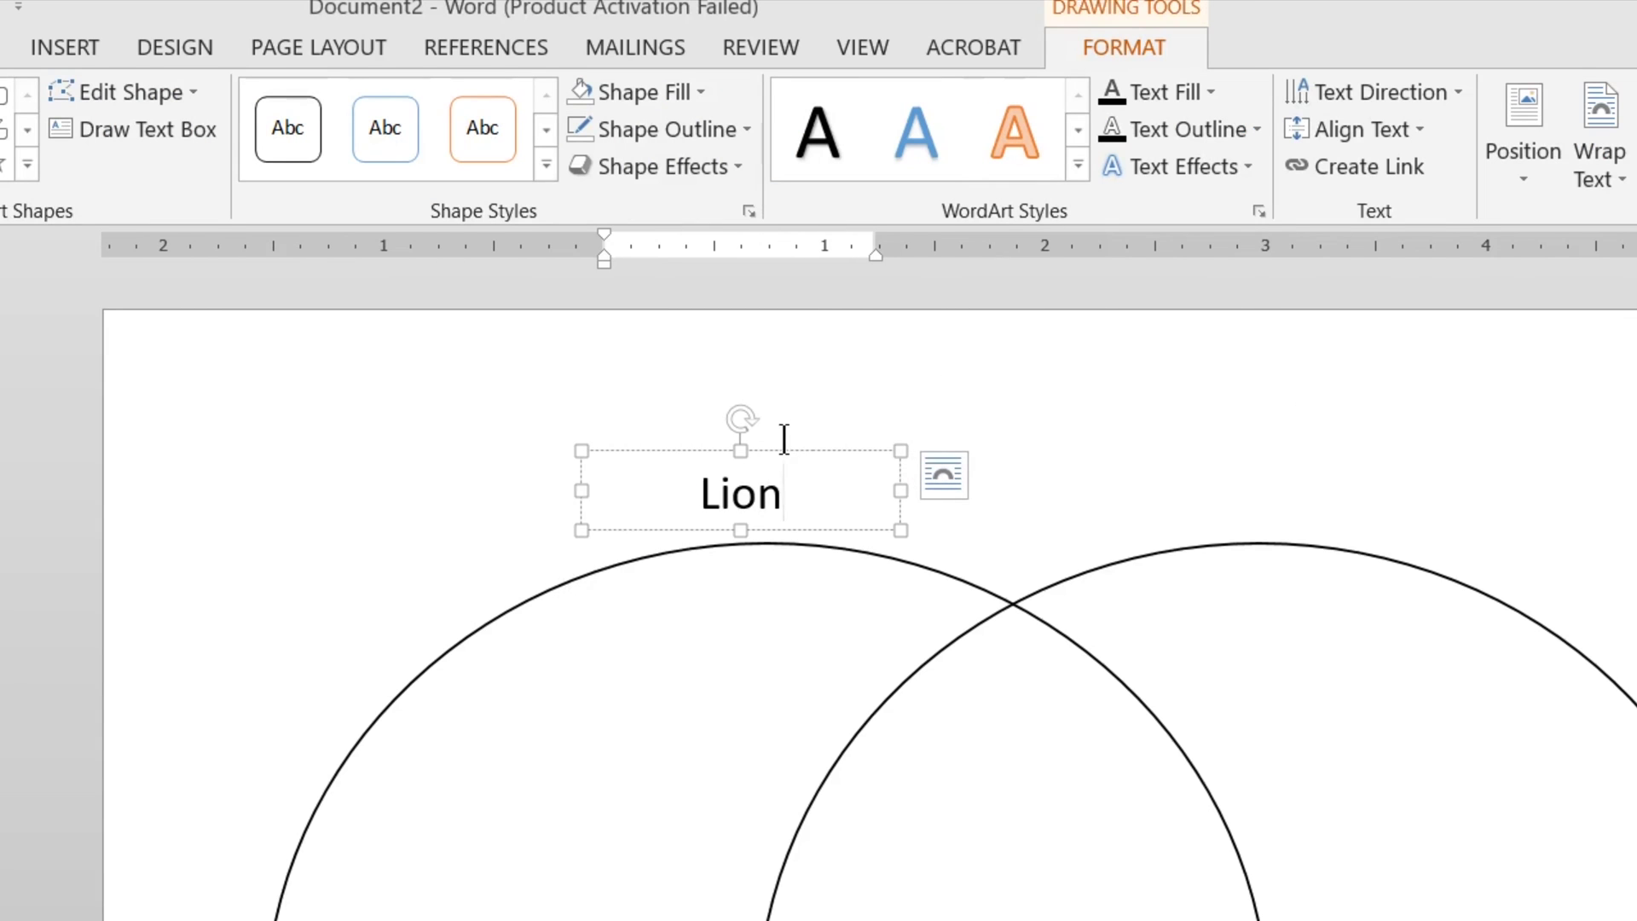
Copy the Lion label and place a pasted copy above the circles' overlap.
right_click(791, 453)
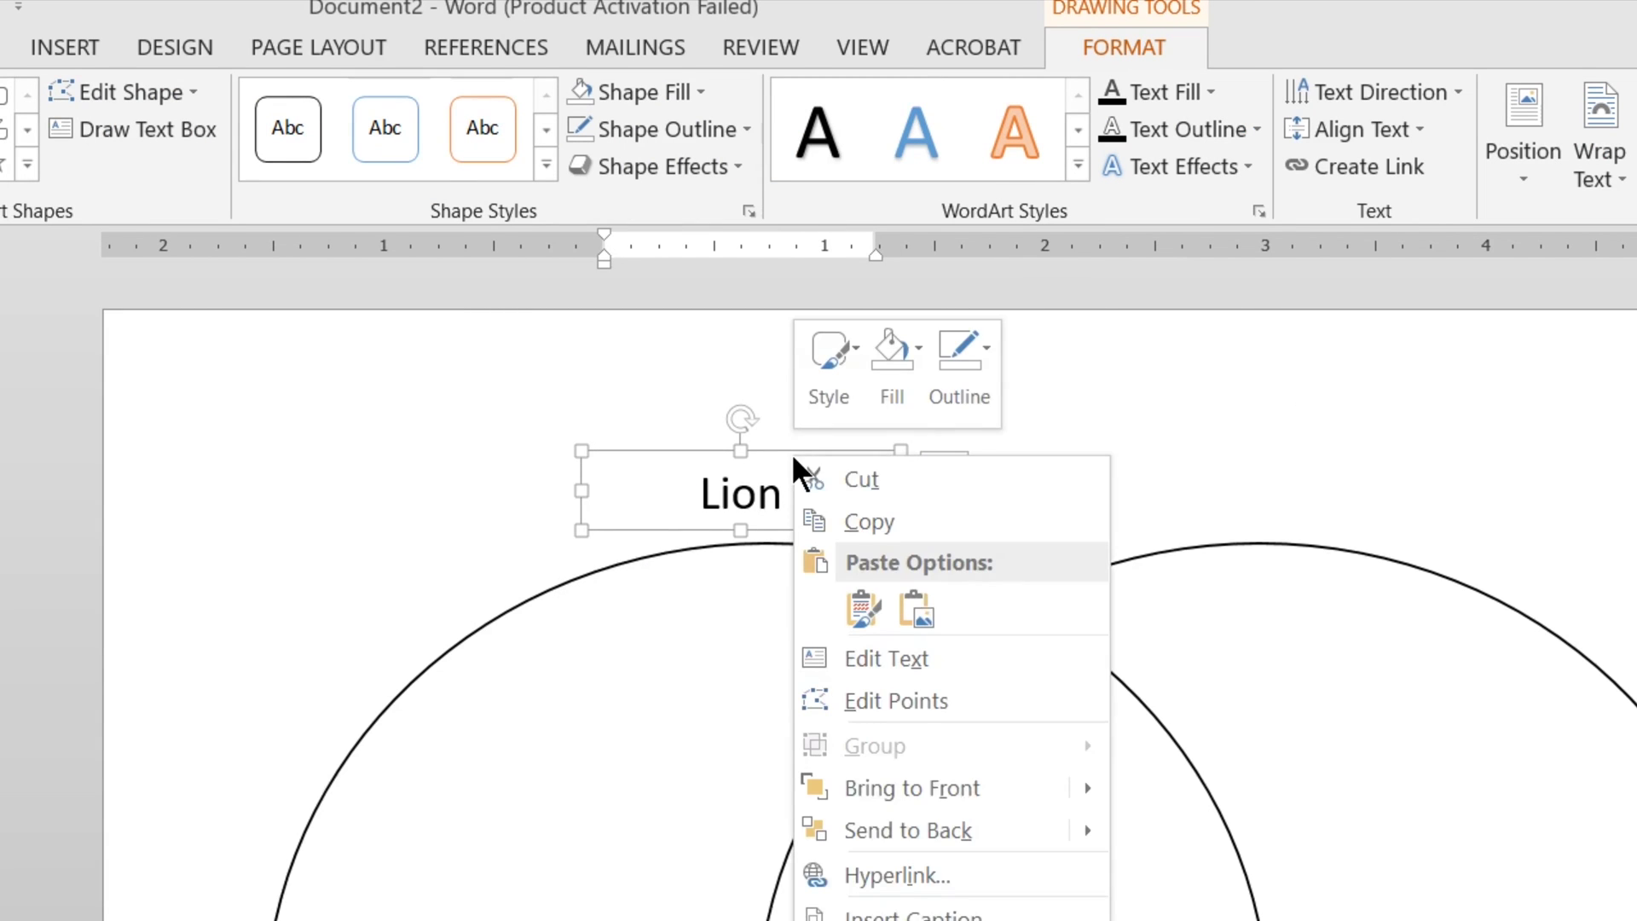
click(849, 523)
click(1047, 484)
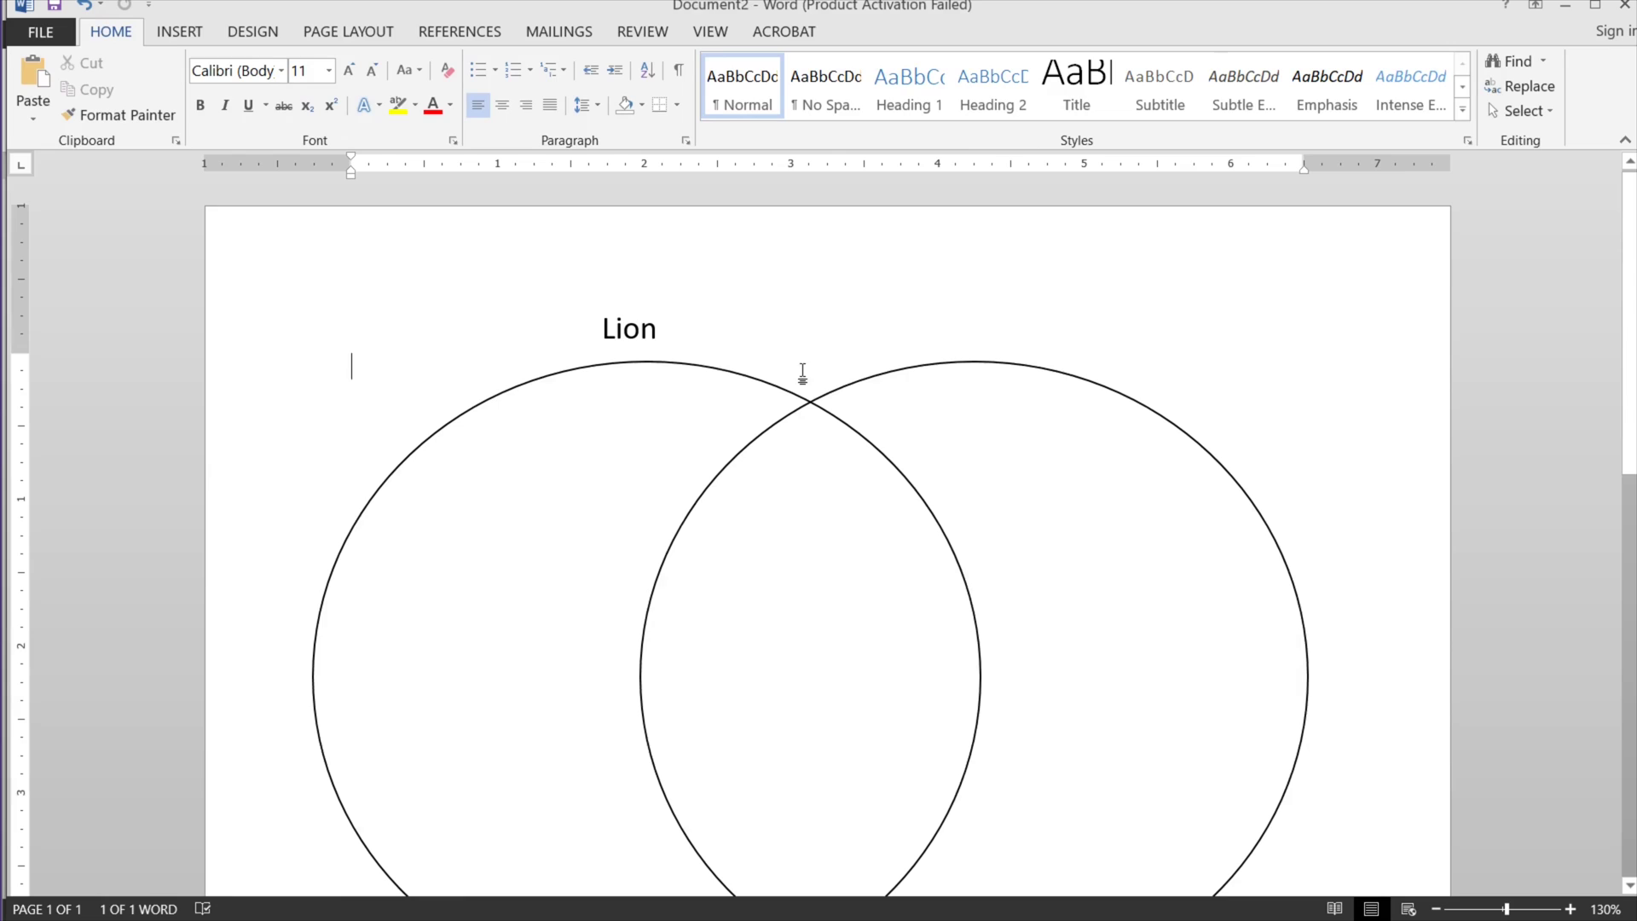
right_click(803, 344)
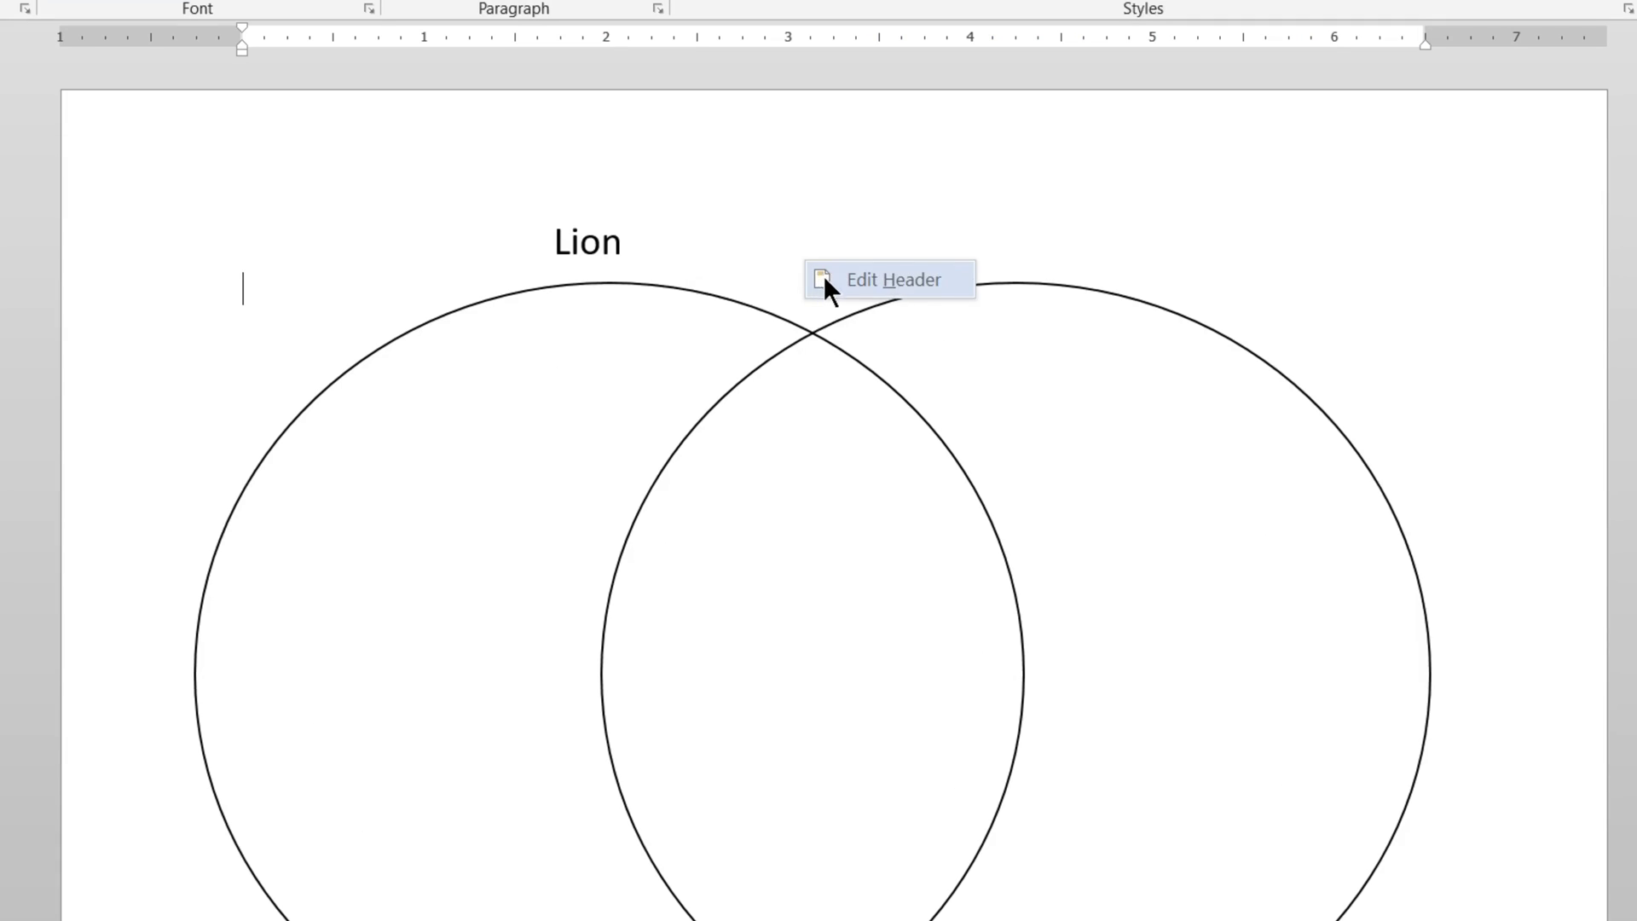
right_click(801, 416)
click(859, 539)
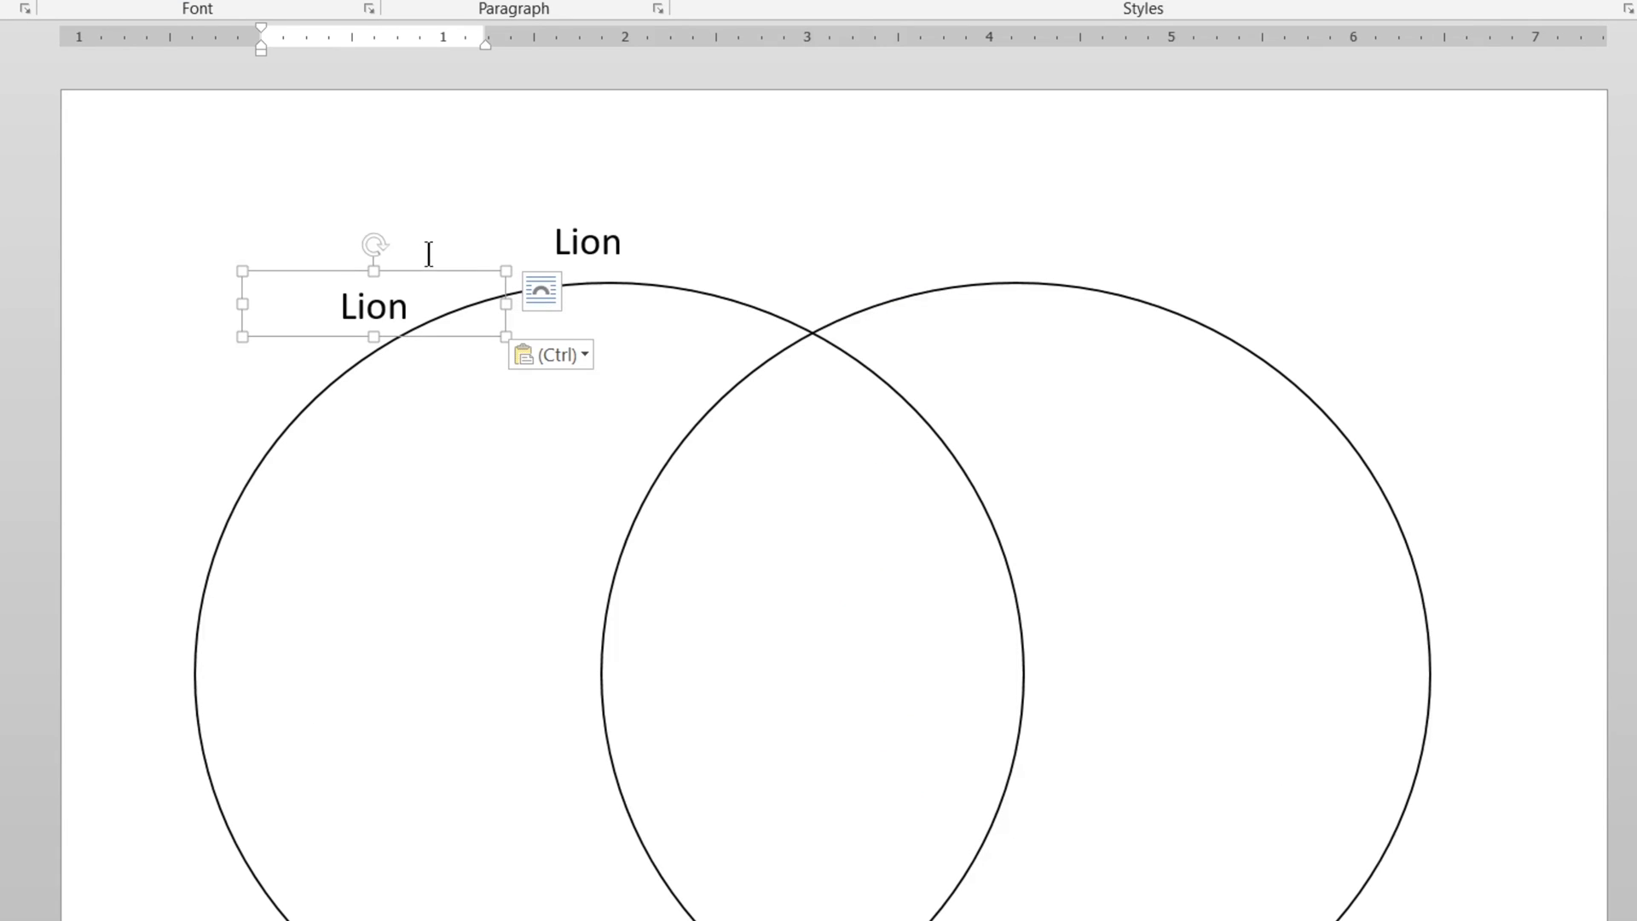
drag(454, 272, 889, 233)
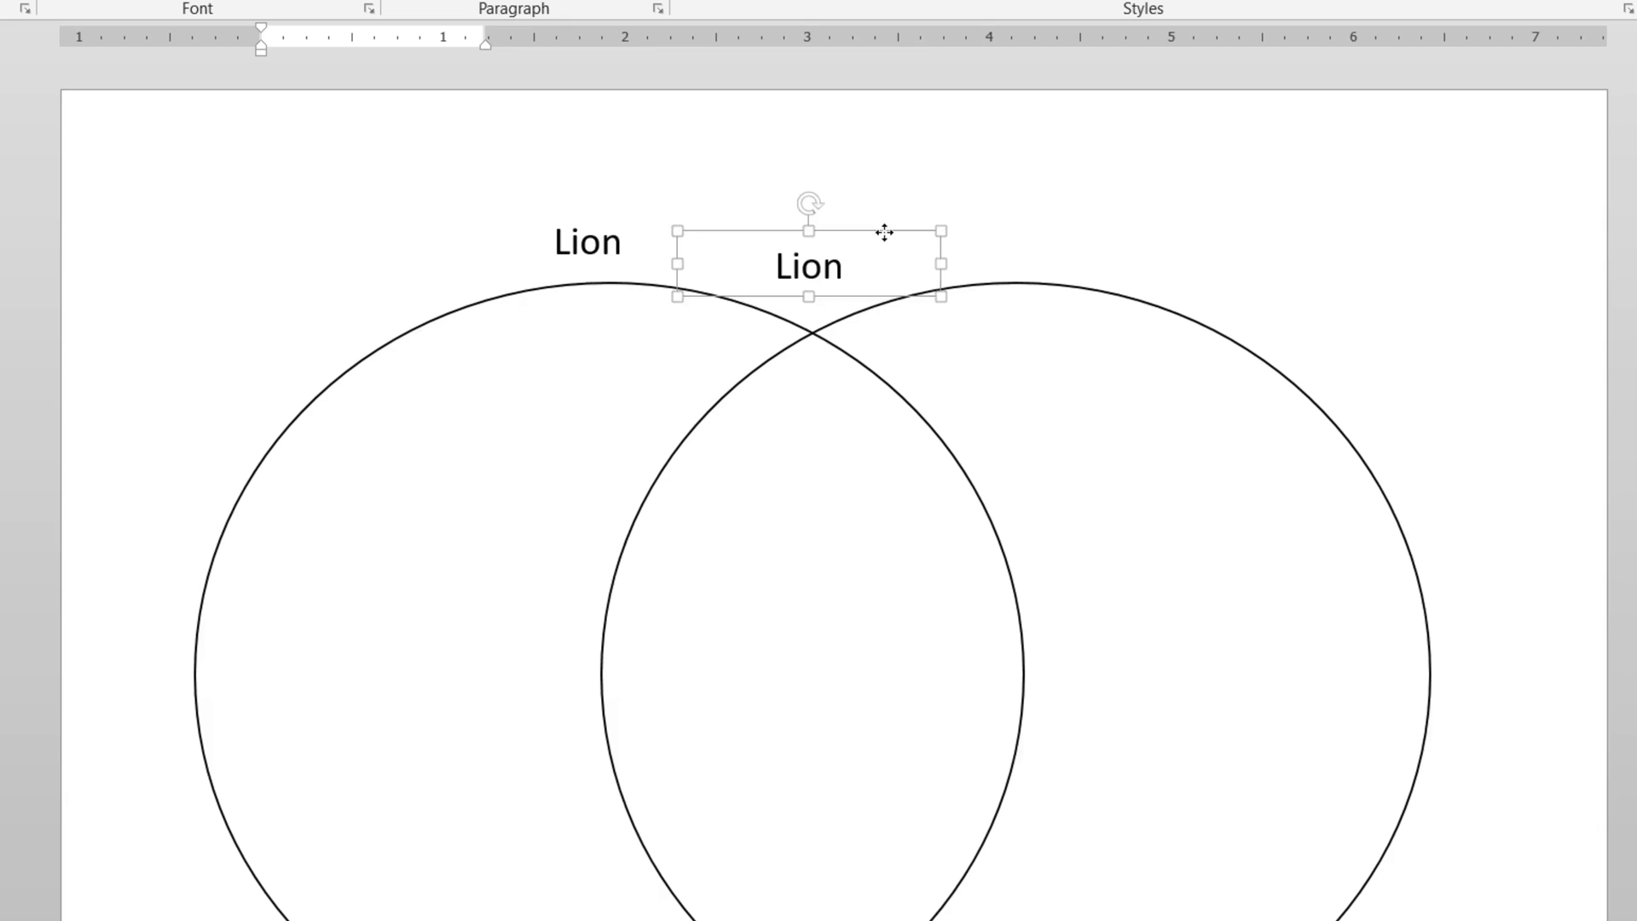
Paste another Lion label copy and move it above the right circle.
right_click(842, 556)
click(901, 682)
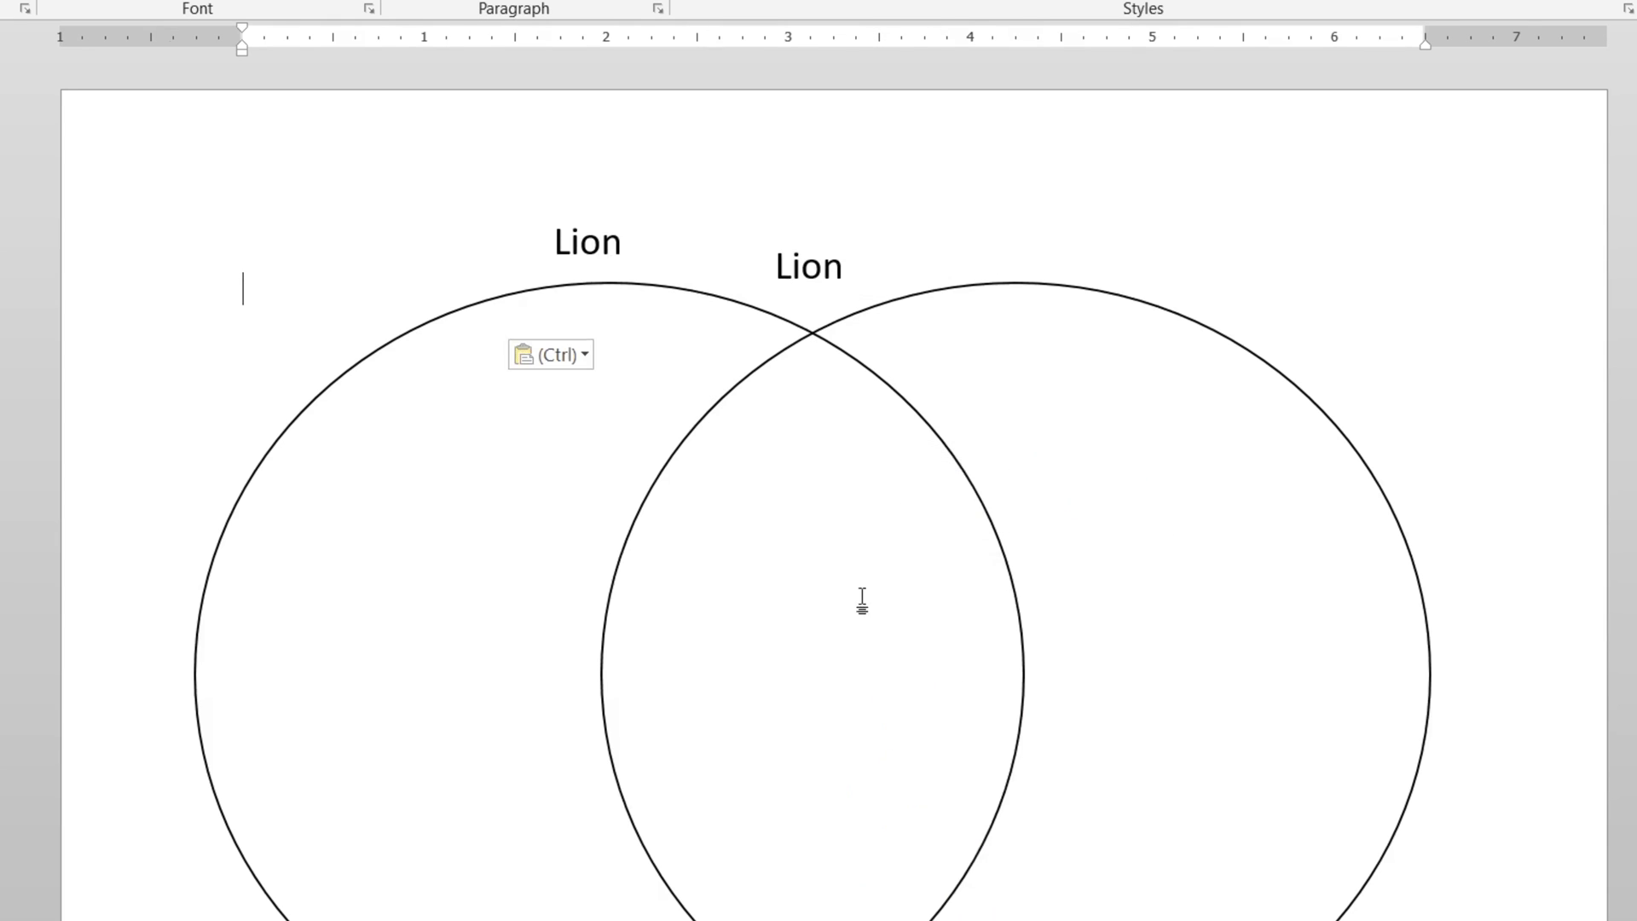
drag(447, 273, 1089, 217)
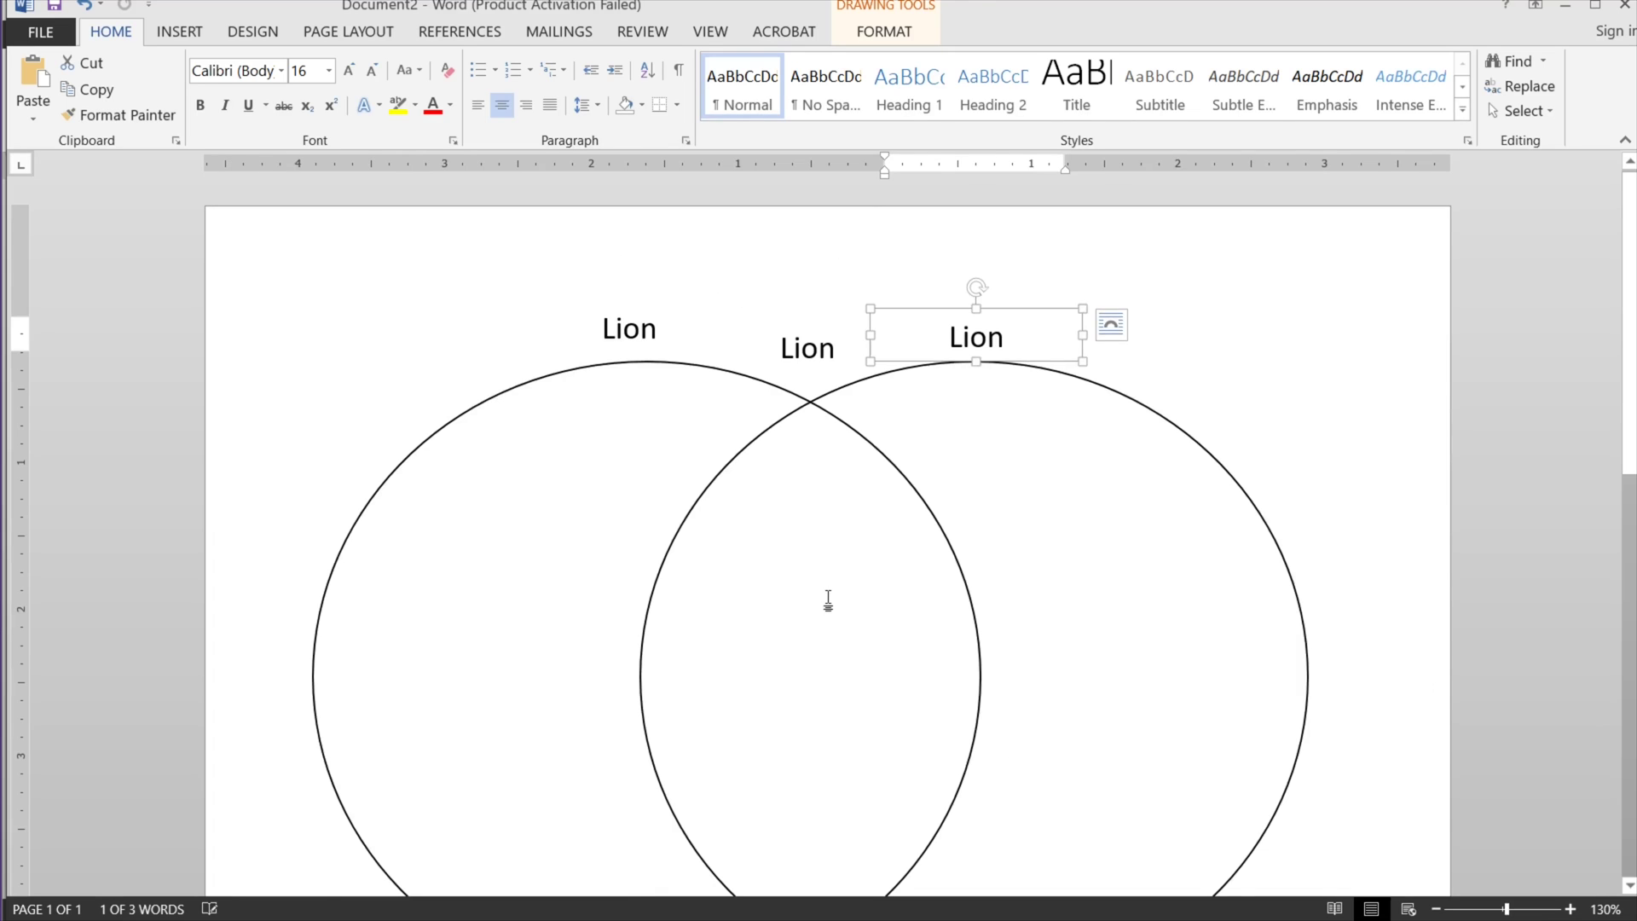
click(843, 583)
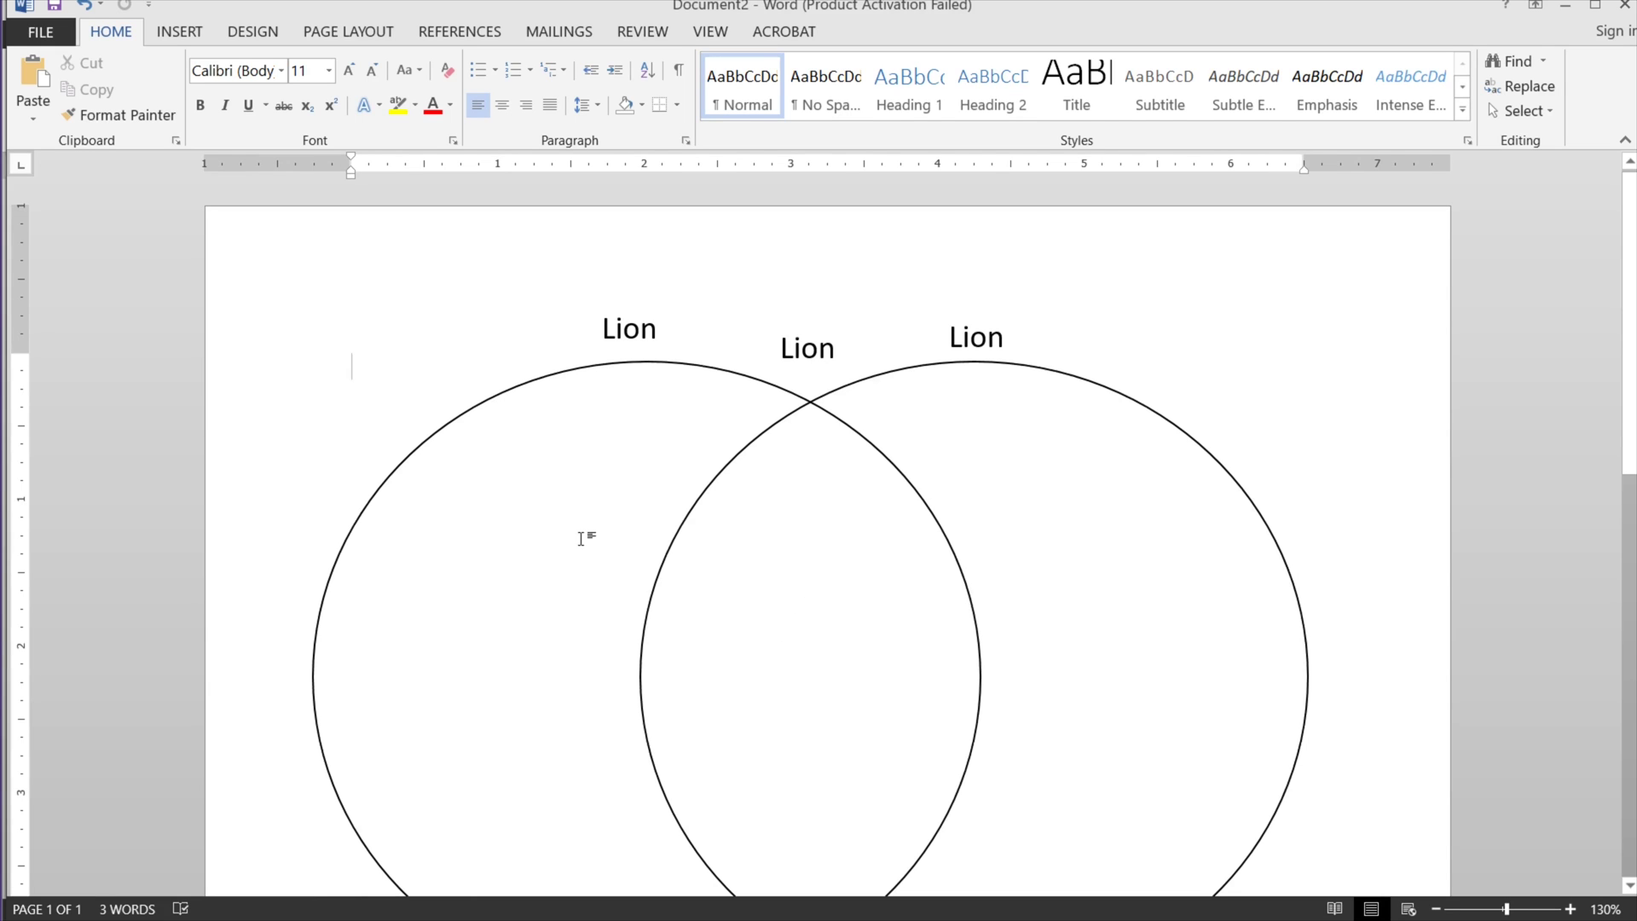
click(175, 35)
Draw a text box inside the left circle holding four dash placeholder lines.
click(316, 89)
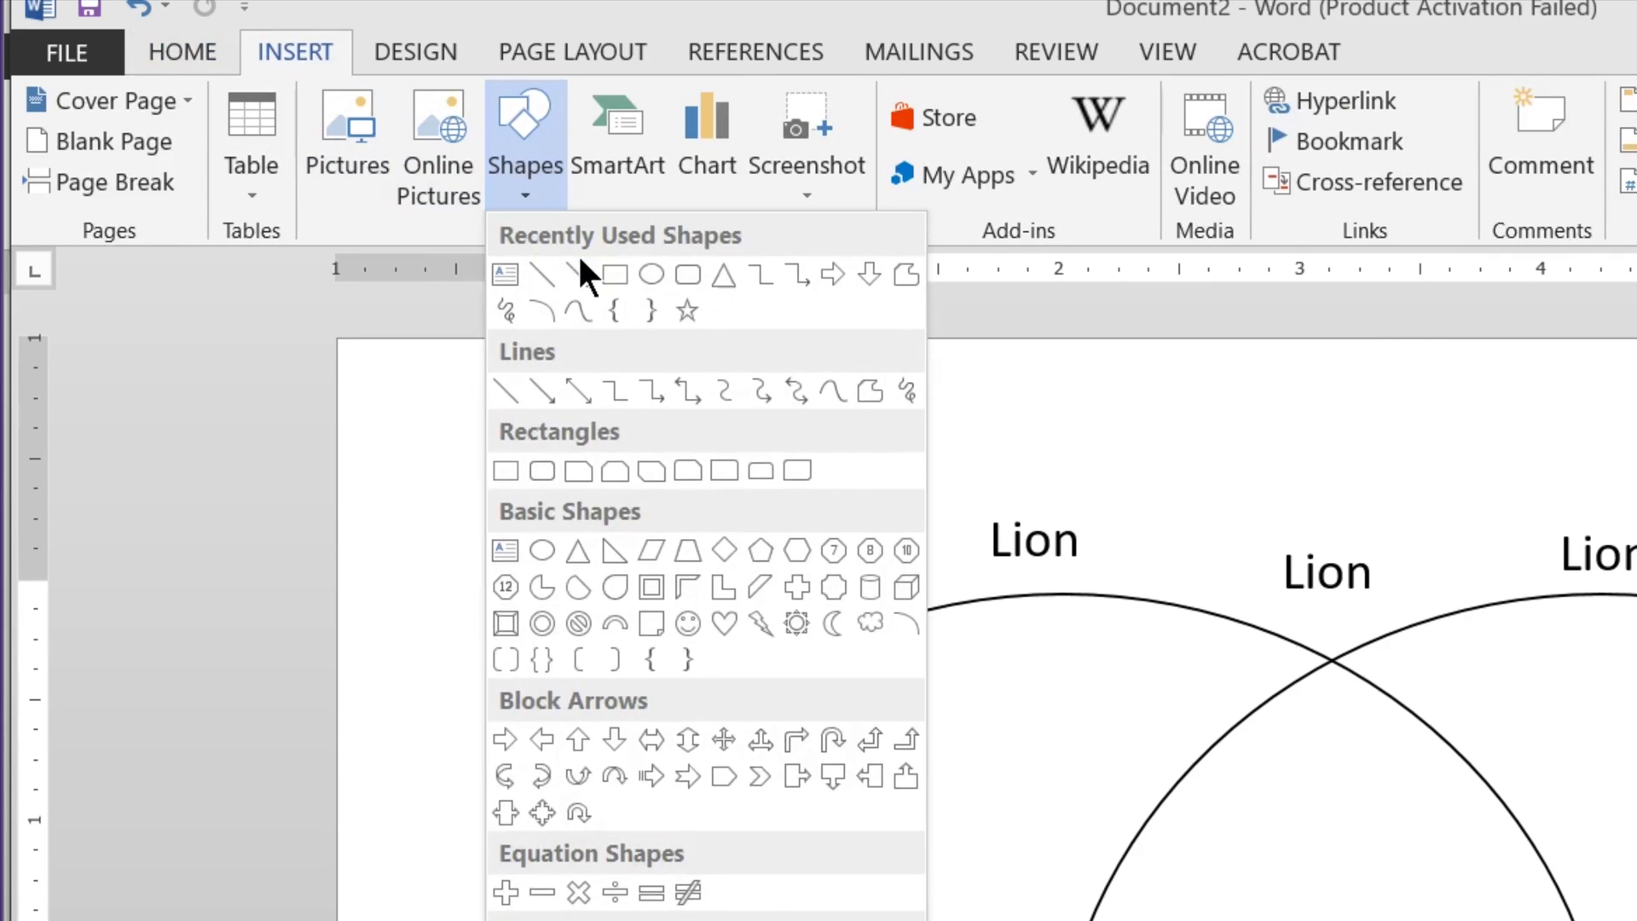
click(506, 273)
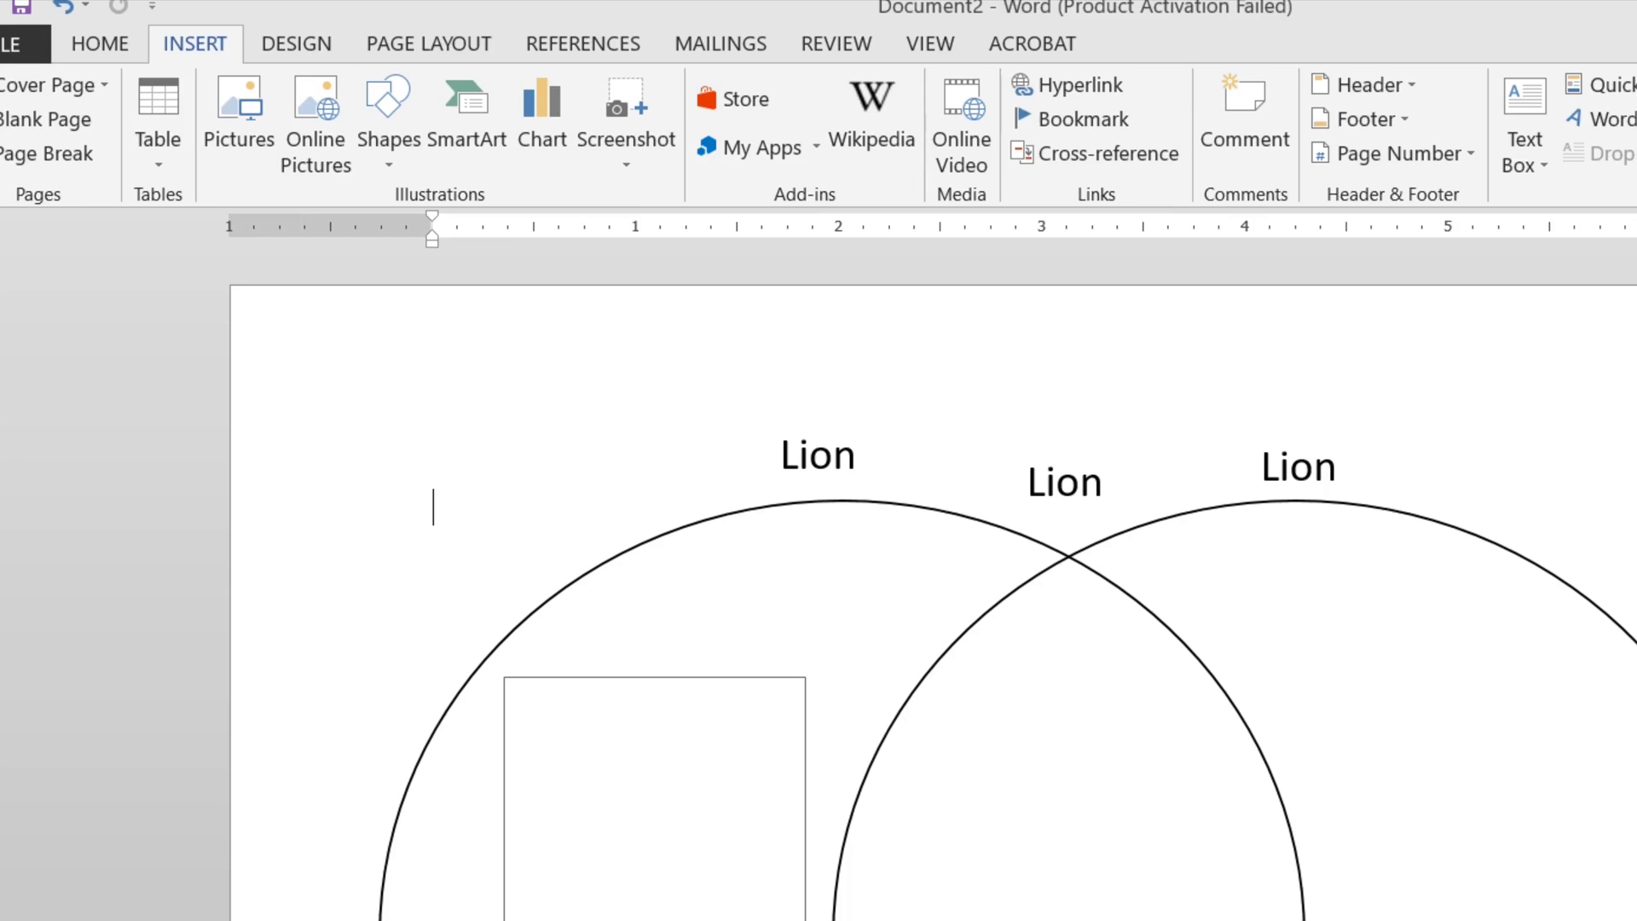
click(606, 843)
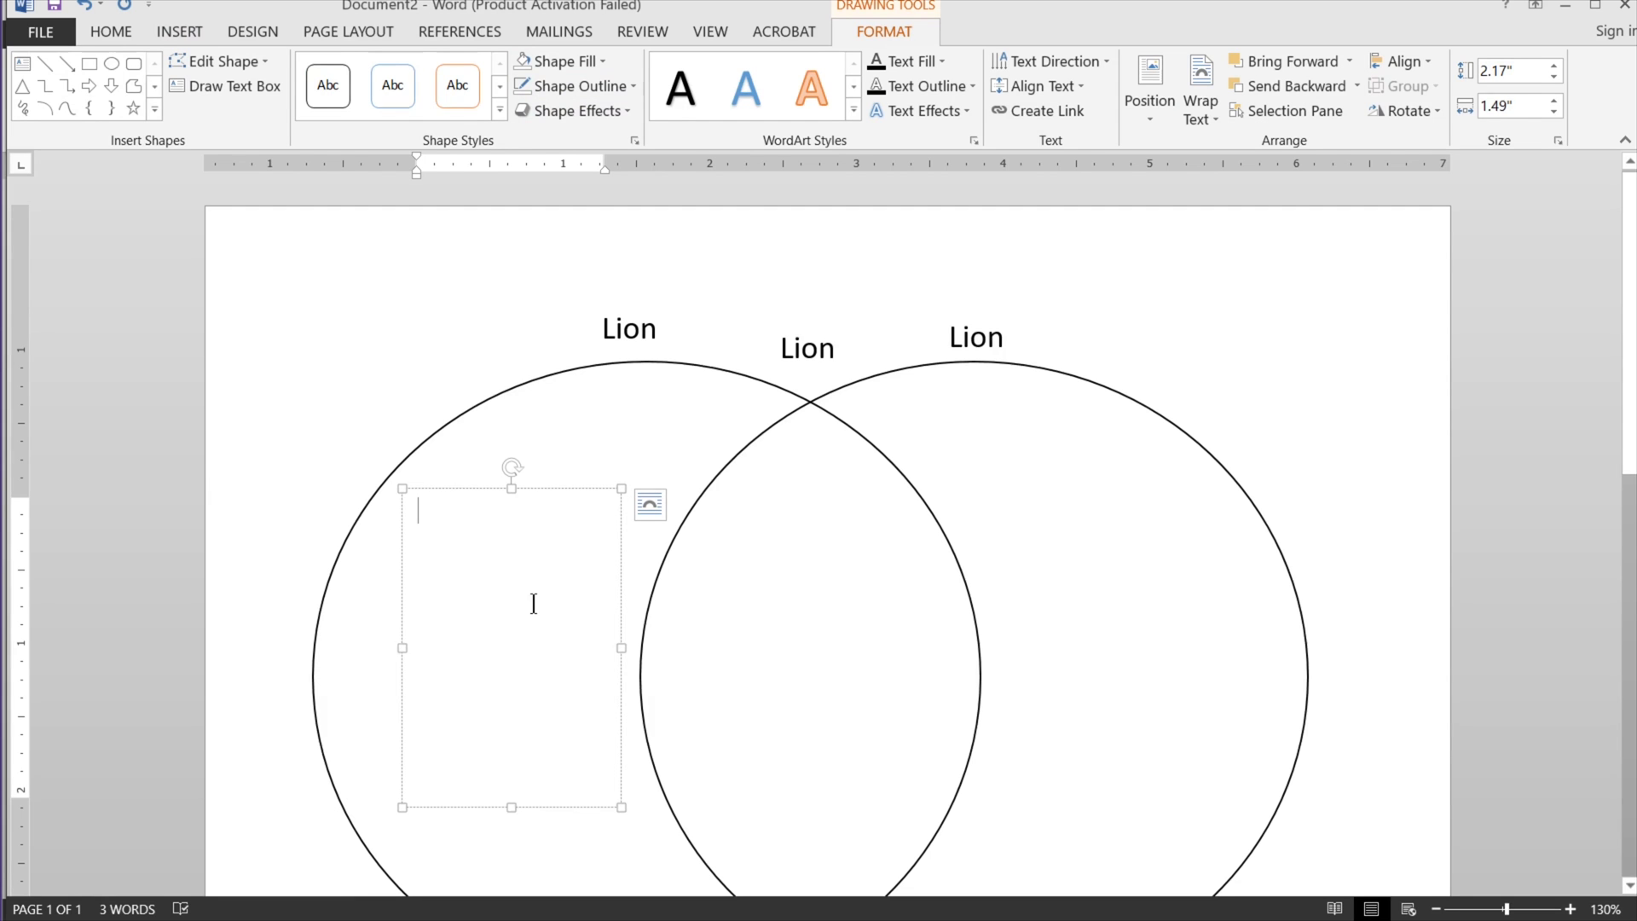
text(-)
key(Return)
text(-)
key(Return)
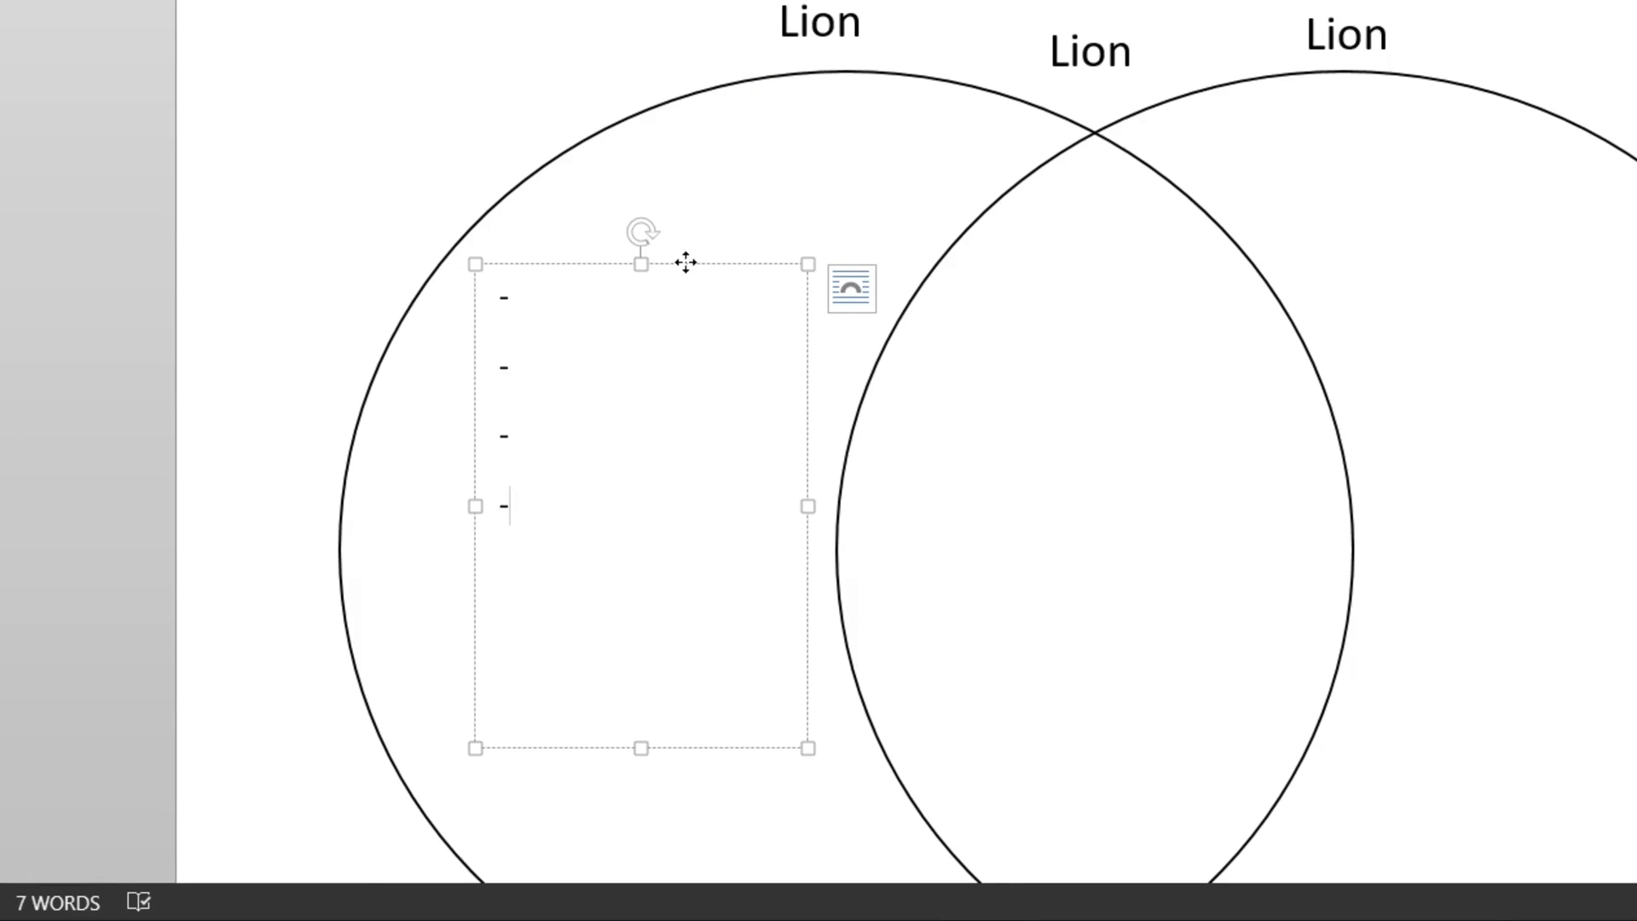
Paste copies of the dashed text box into the overlap and the right circle.
right_click(686, 262)
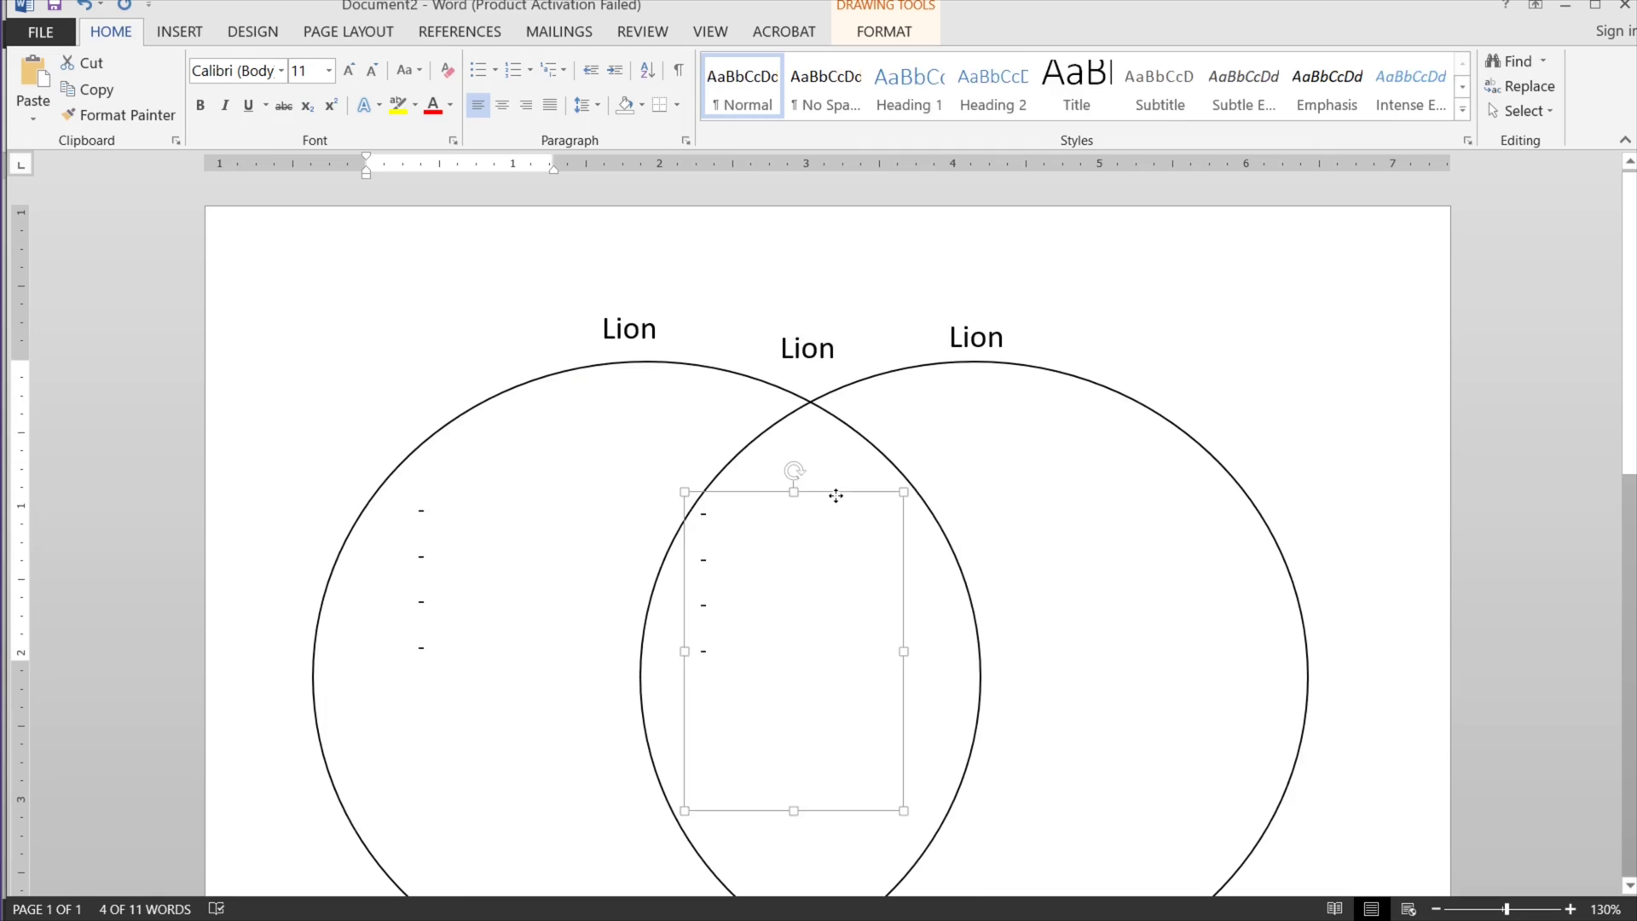
click(1114, 405)
right_click(1003, 504)
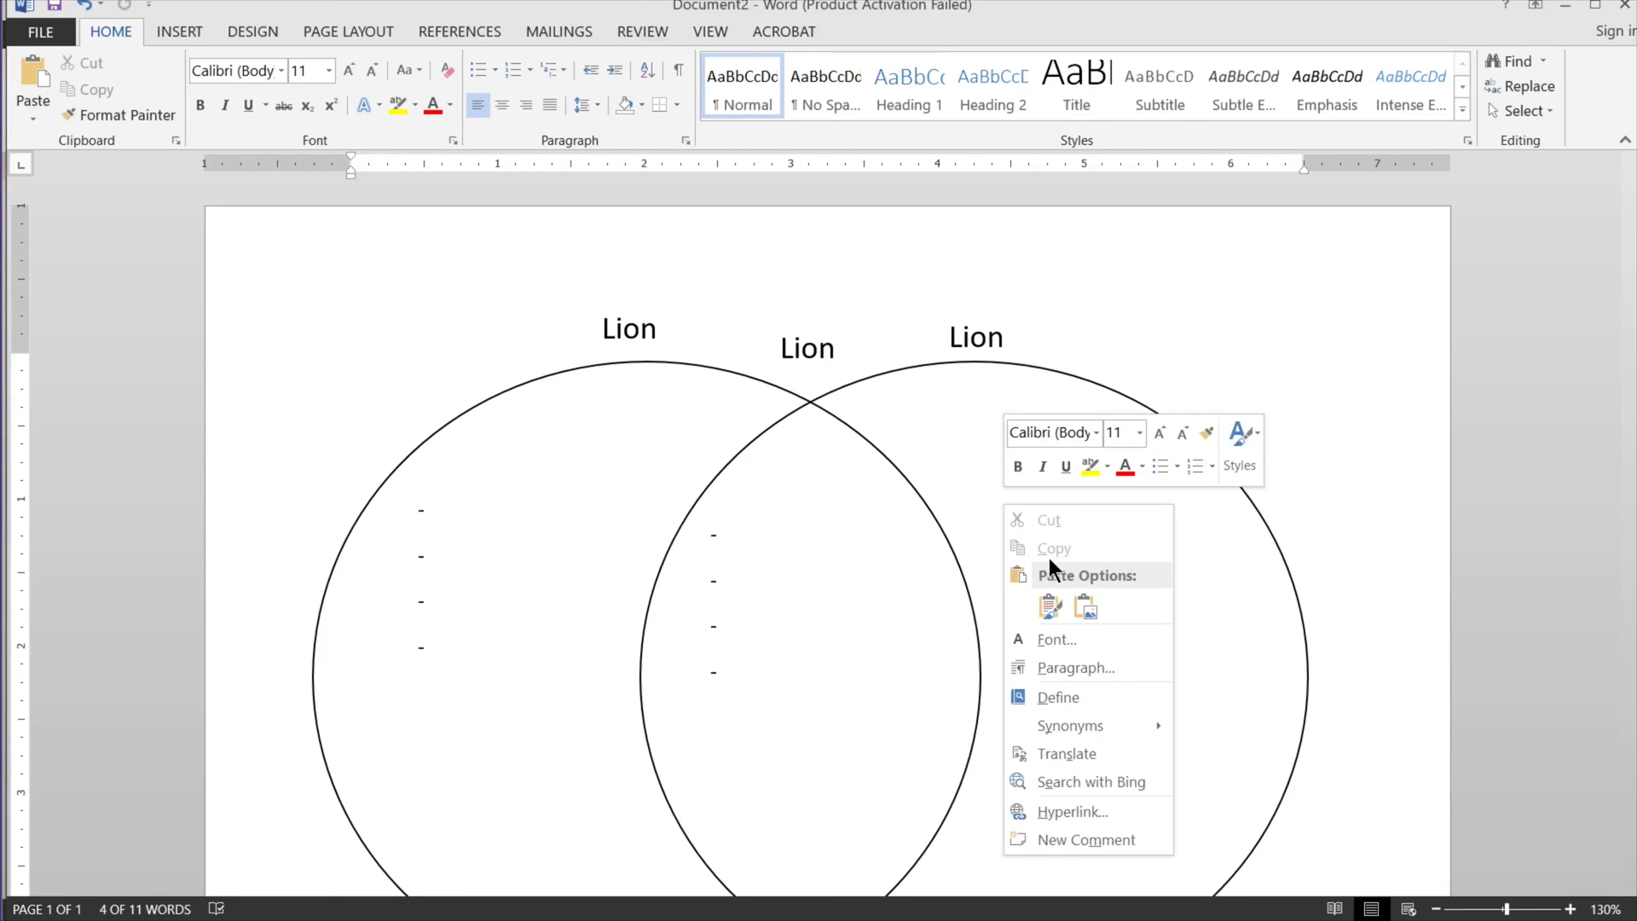
click(1042, 604)
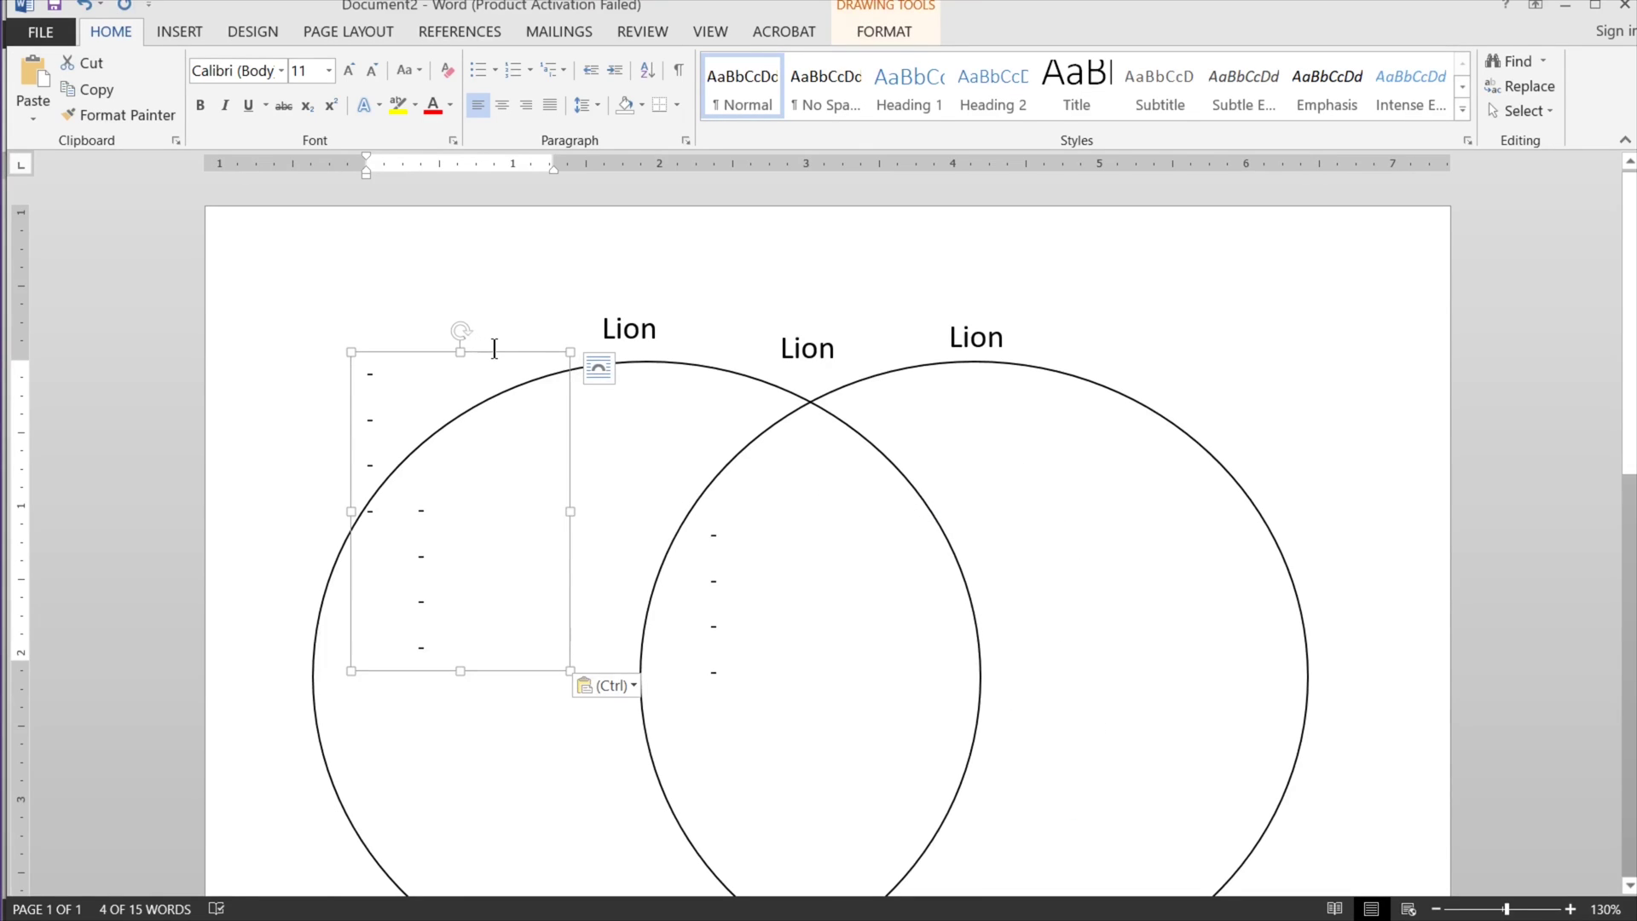
drag(501, 349, 1156, 506)
Replace the middle label's Lion with Both and the right label's Lion with Tiger.
click(808, 345)
double_click(806, 348)
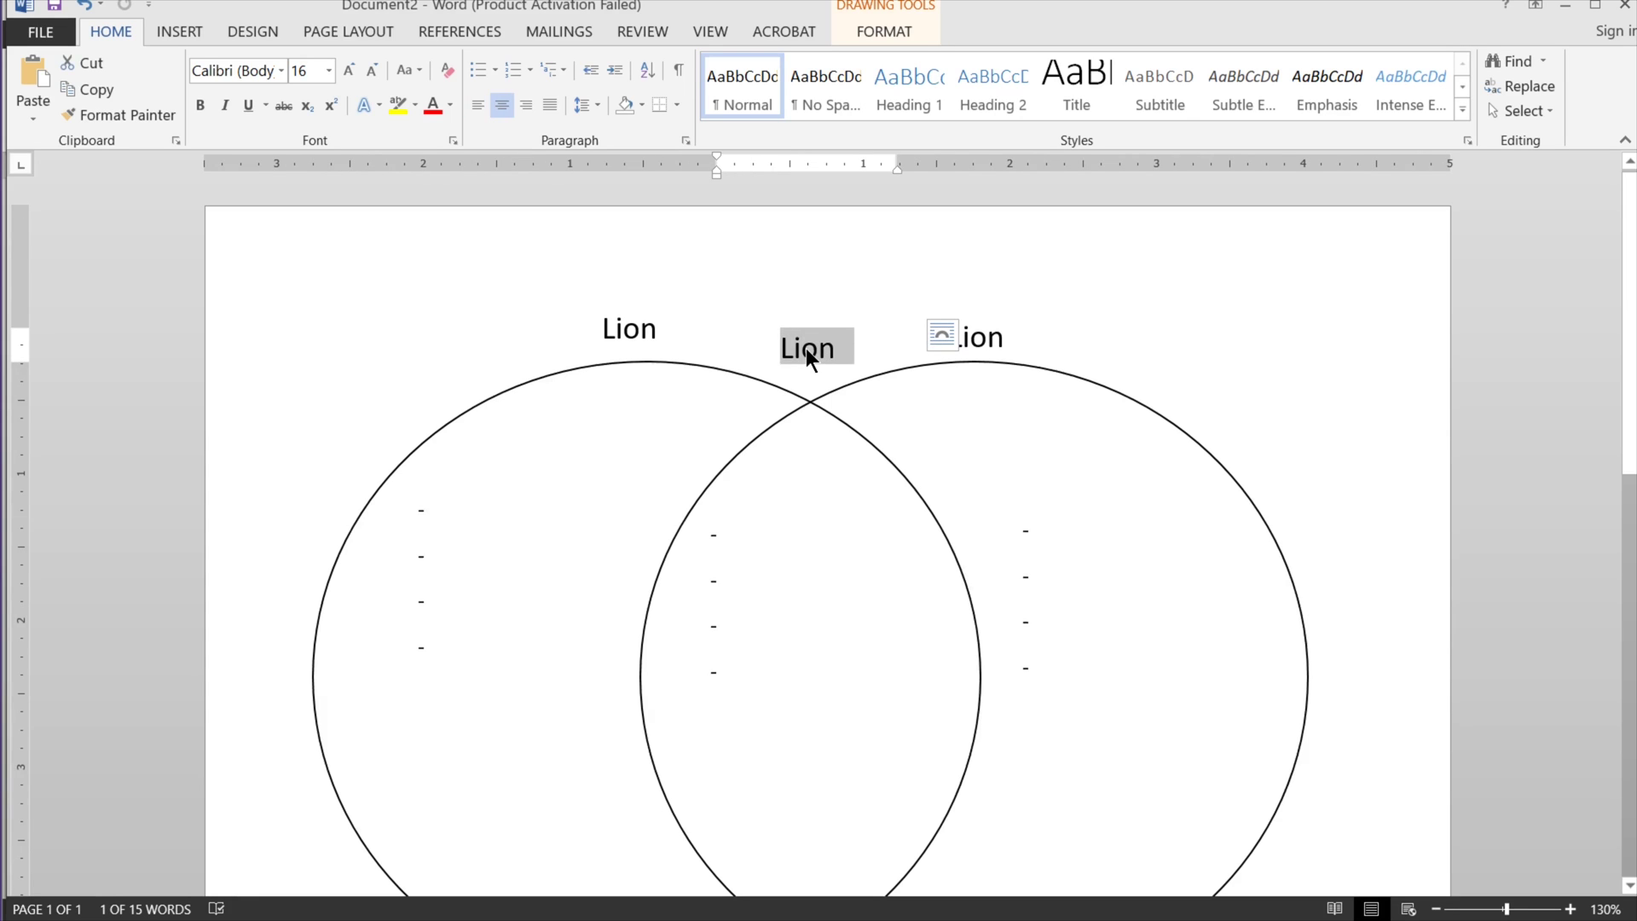
text(Both)
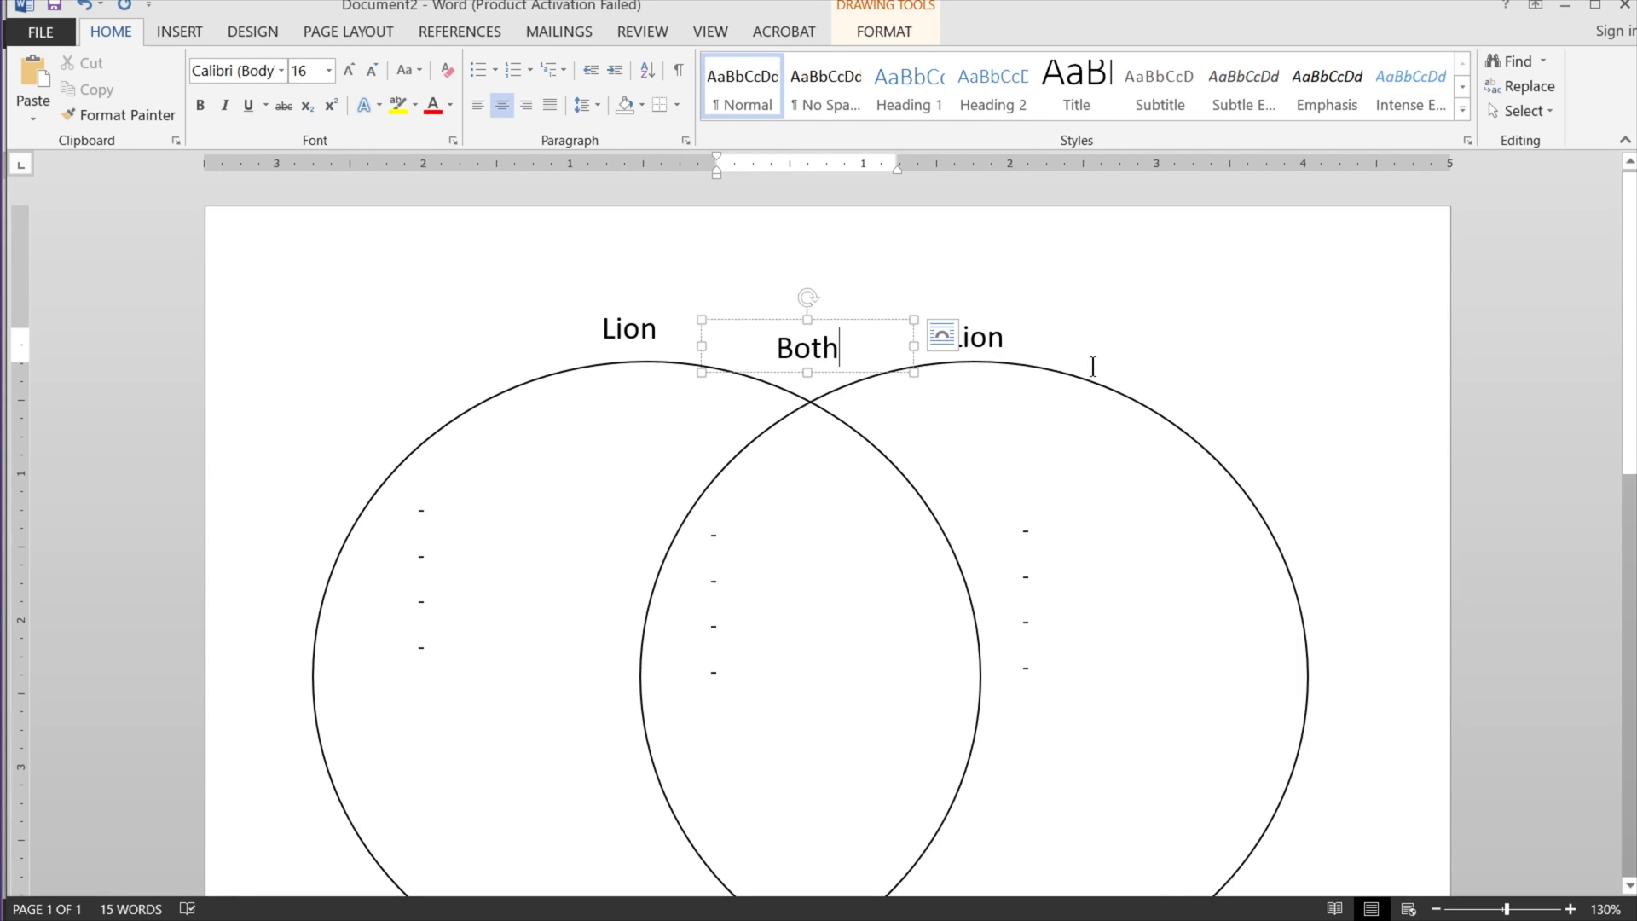
click(1084, 354)
double_click(1071, 338)
text(Tiger)
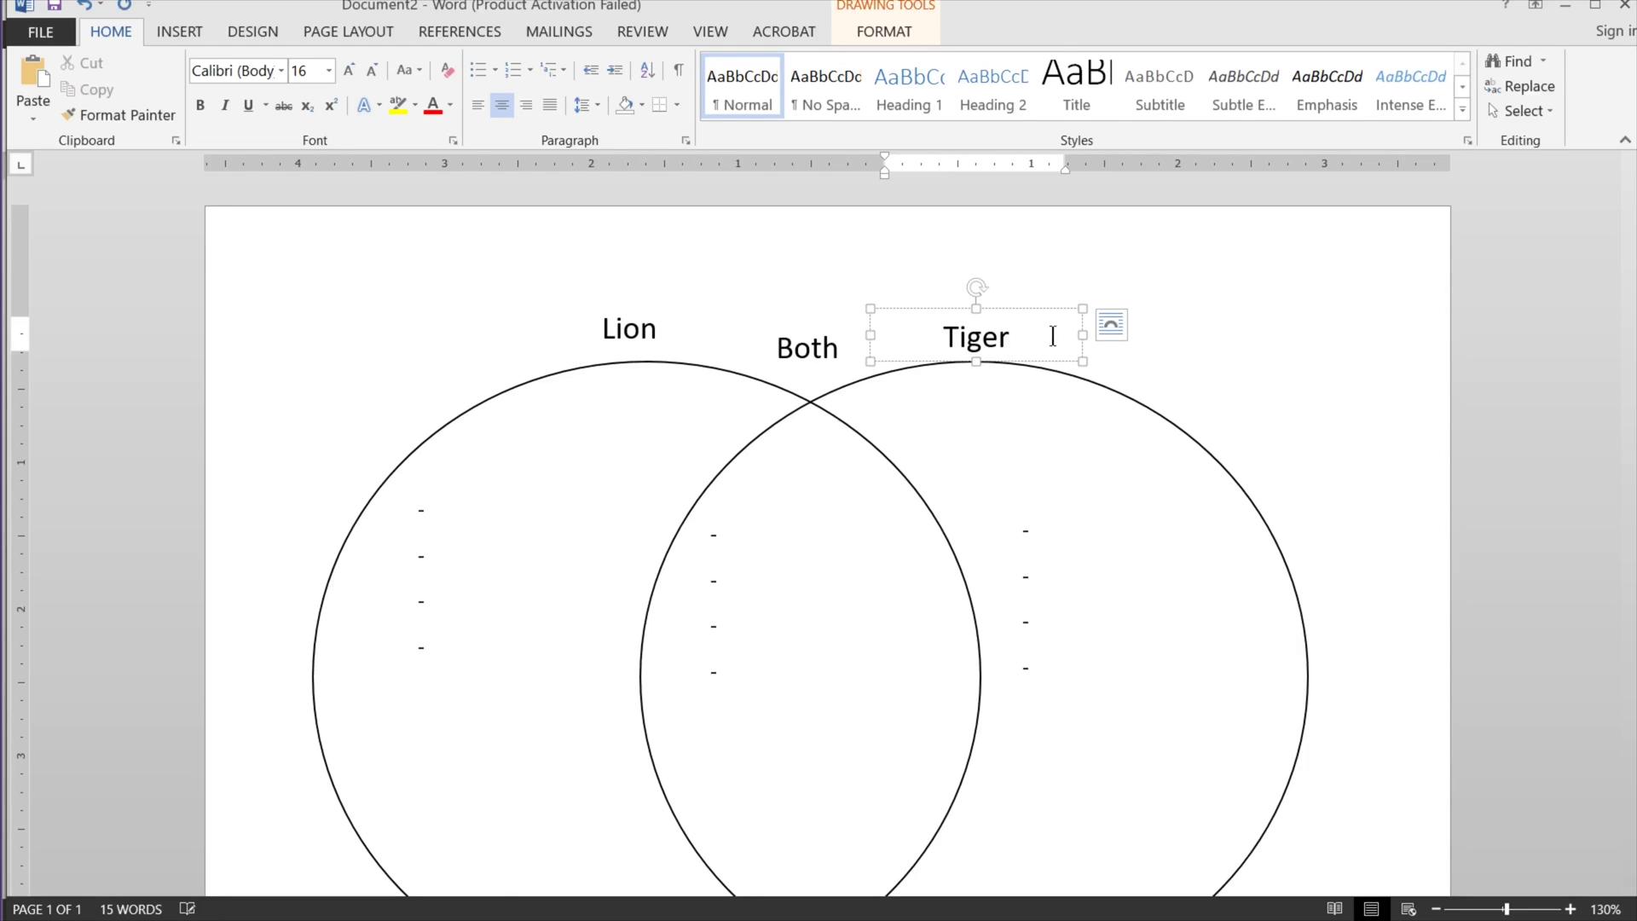
click(1177, 566)
click(543, 533)
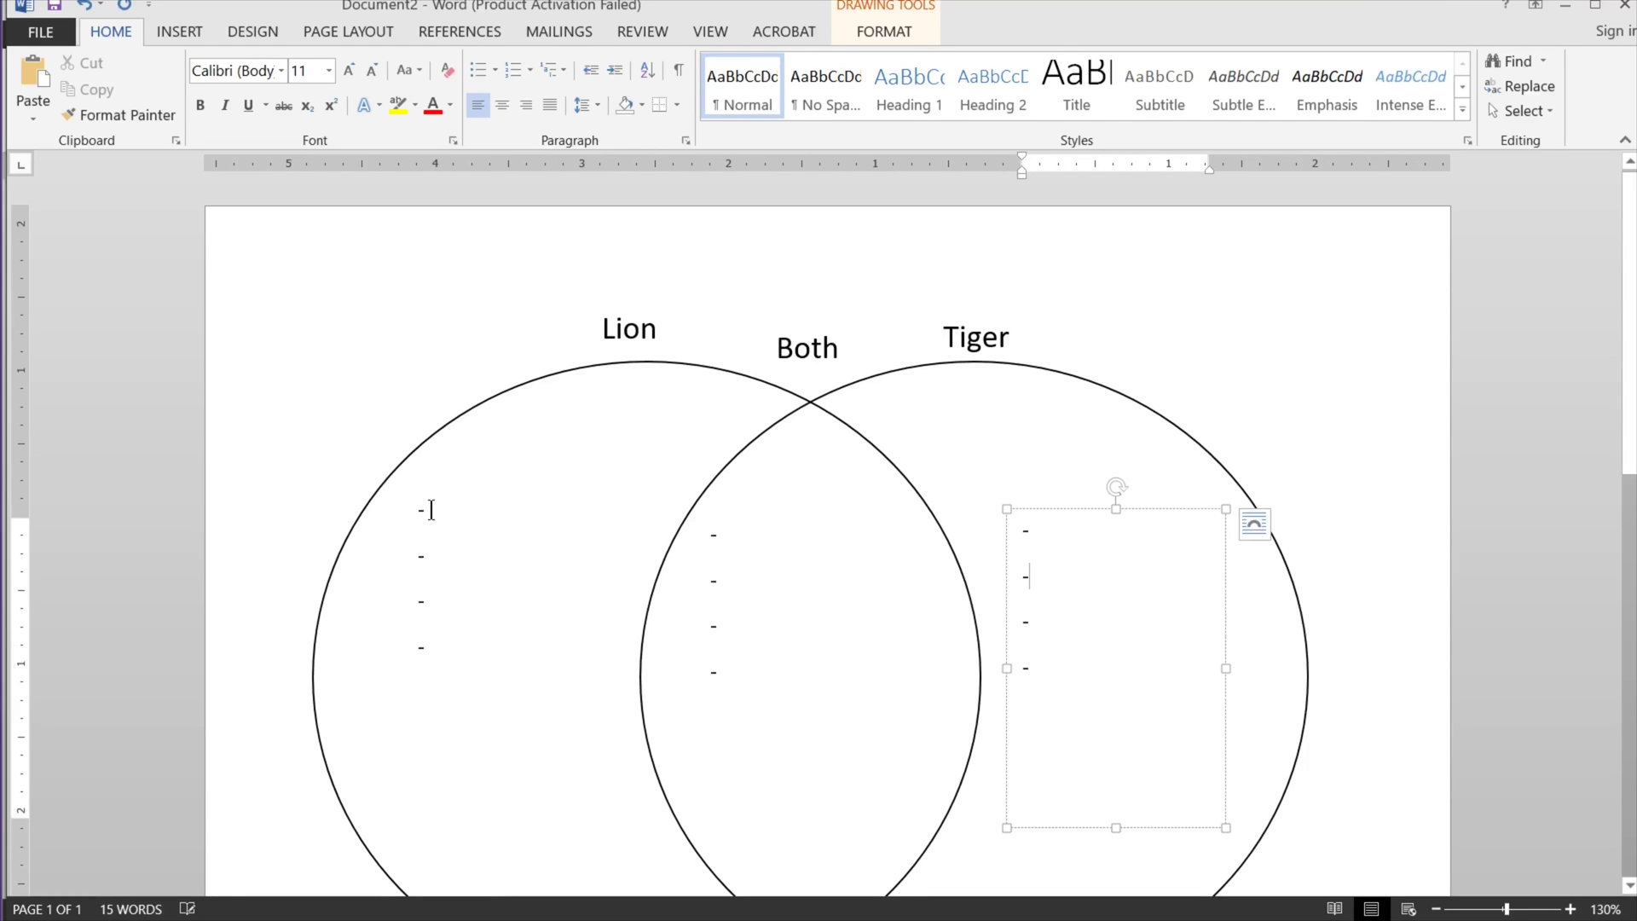
click(761, 621)
click(177, 31)
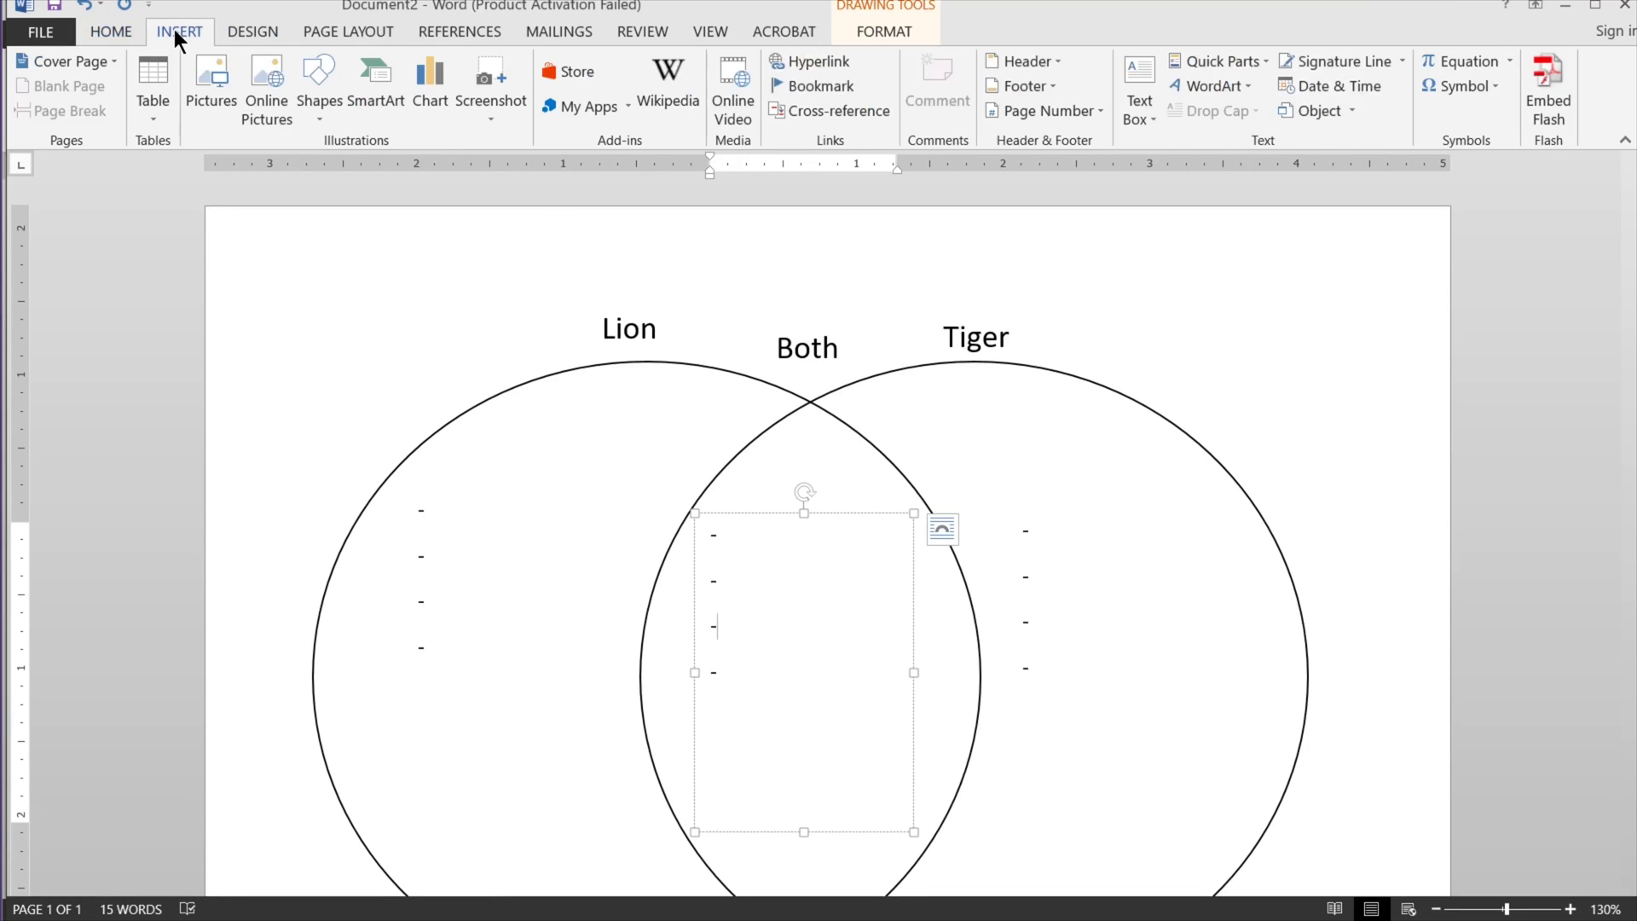
click(492, 363)
Search online pictures on Bing for 'Lion'.
click(244, 29)
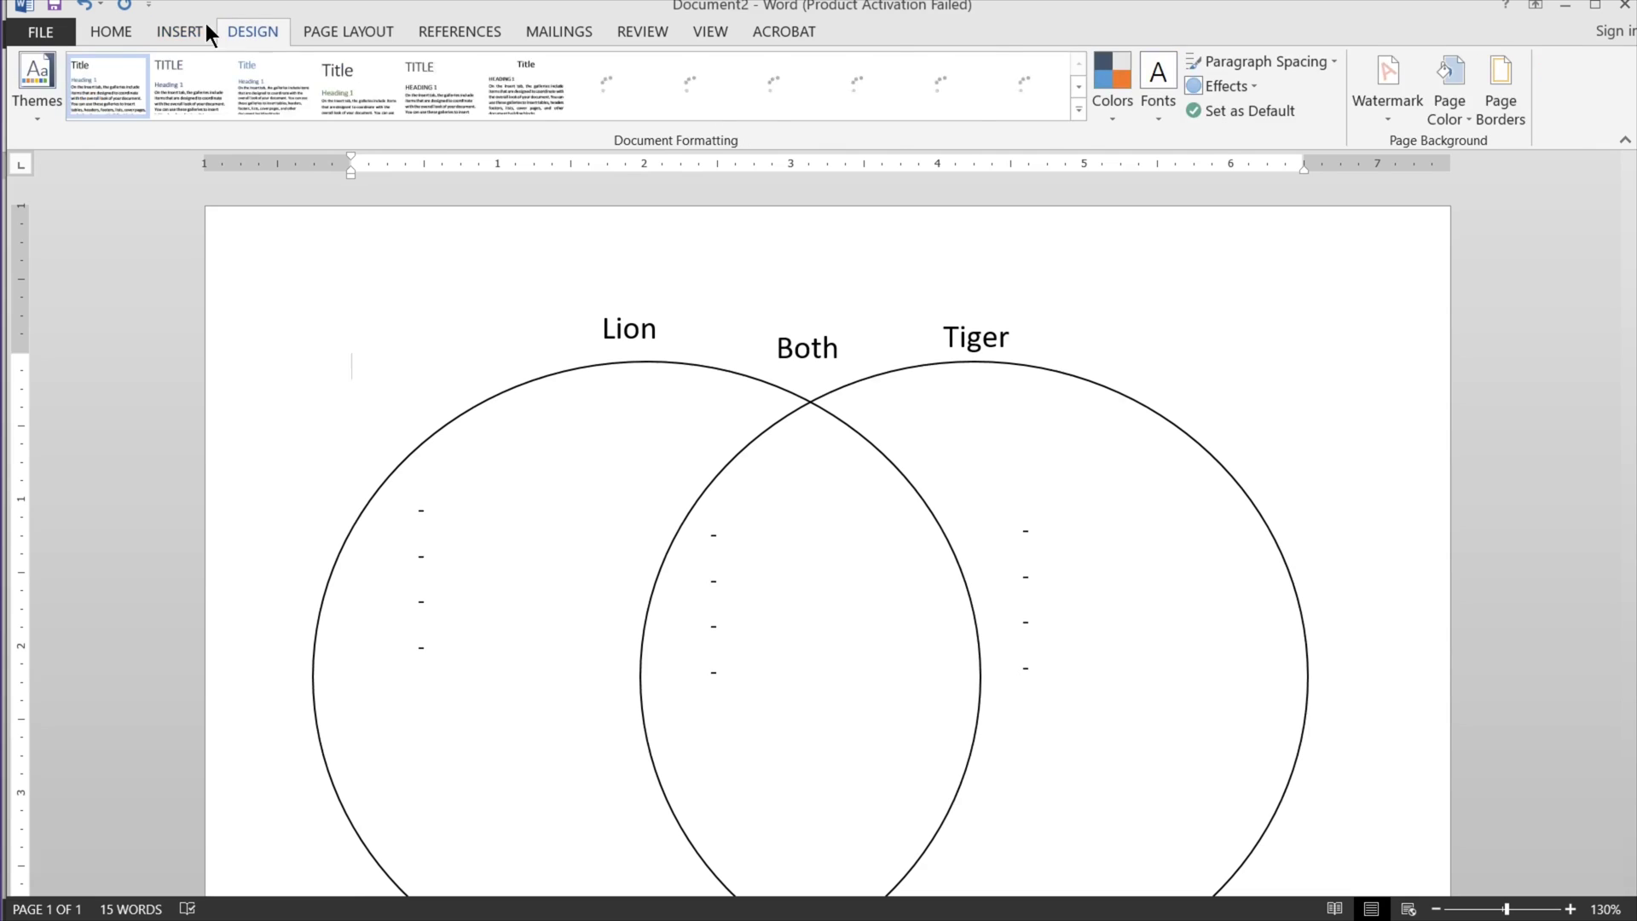
click(203, 31)
click(220, 104)
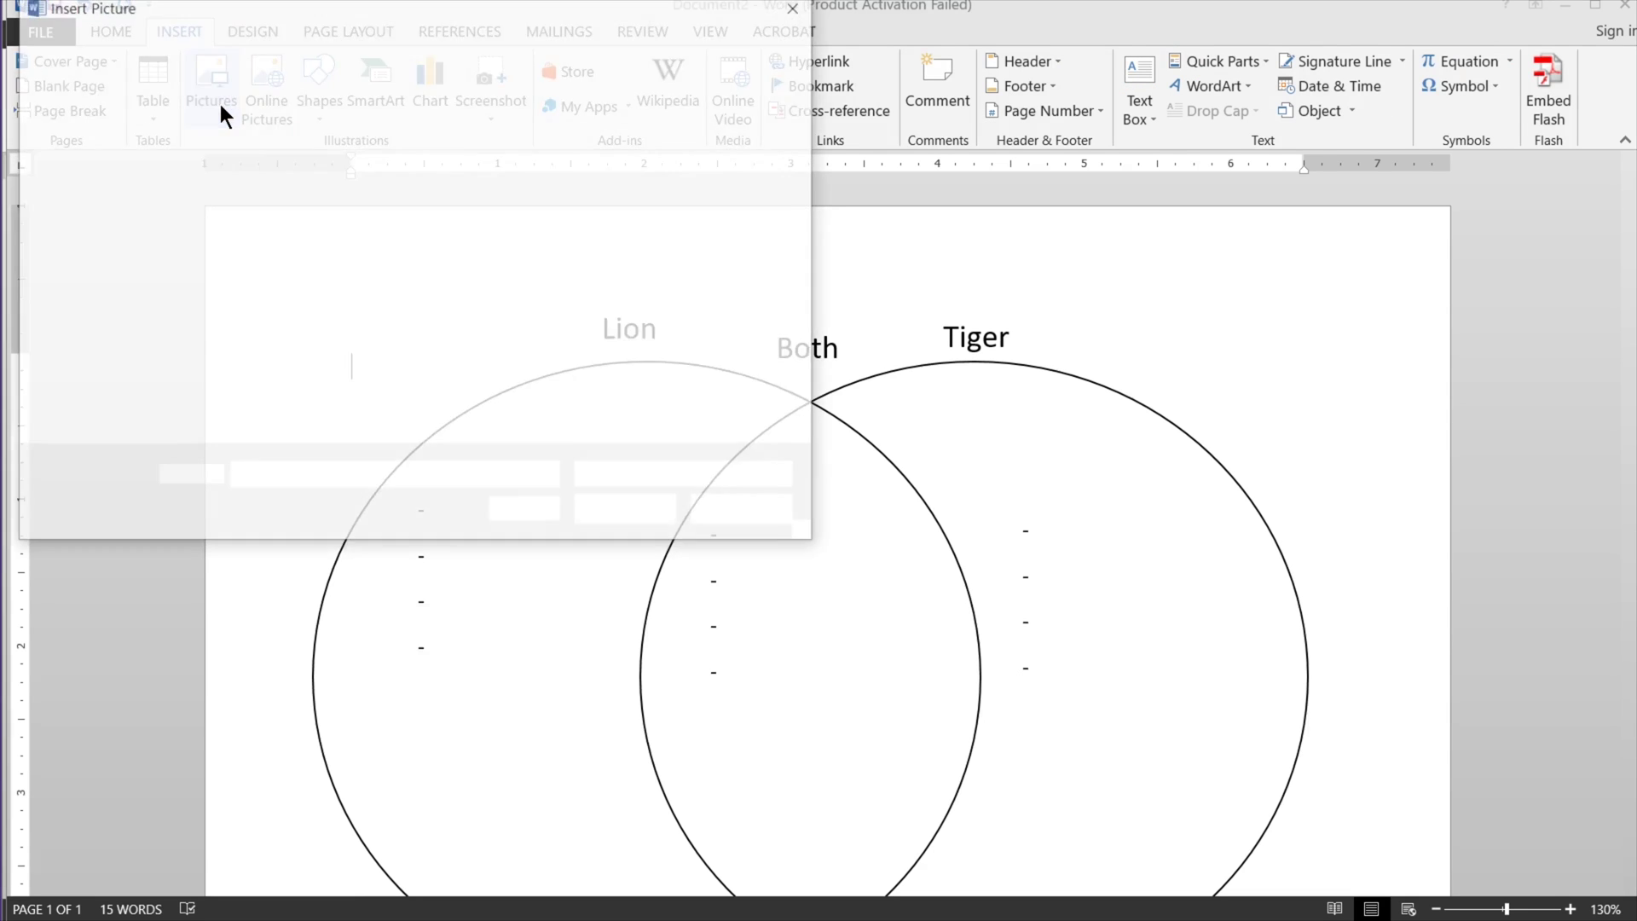
click(735, 512)
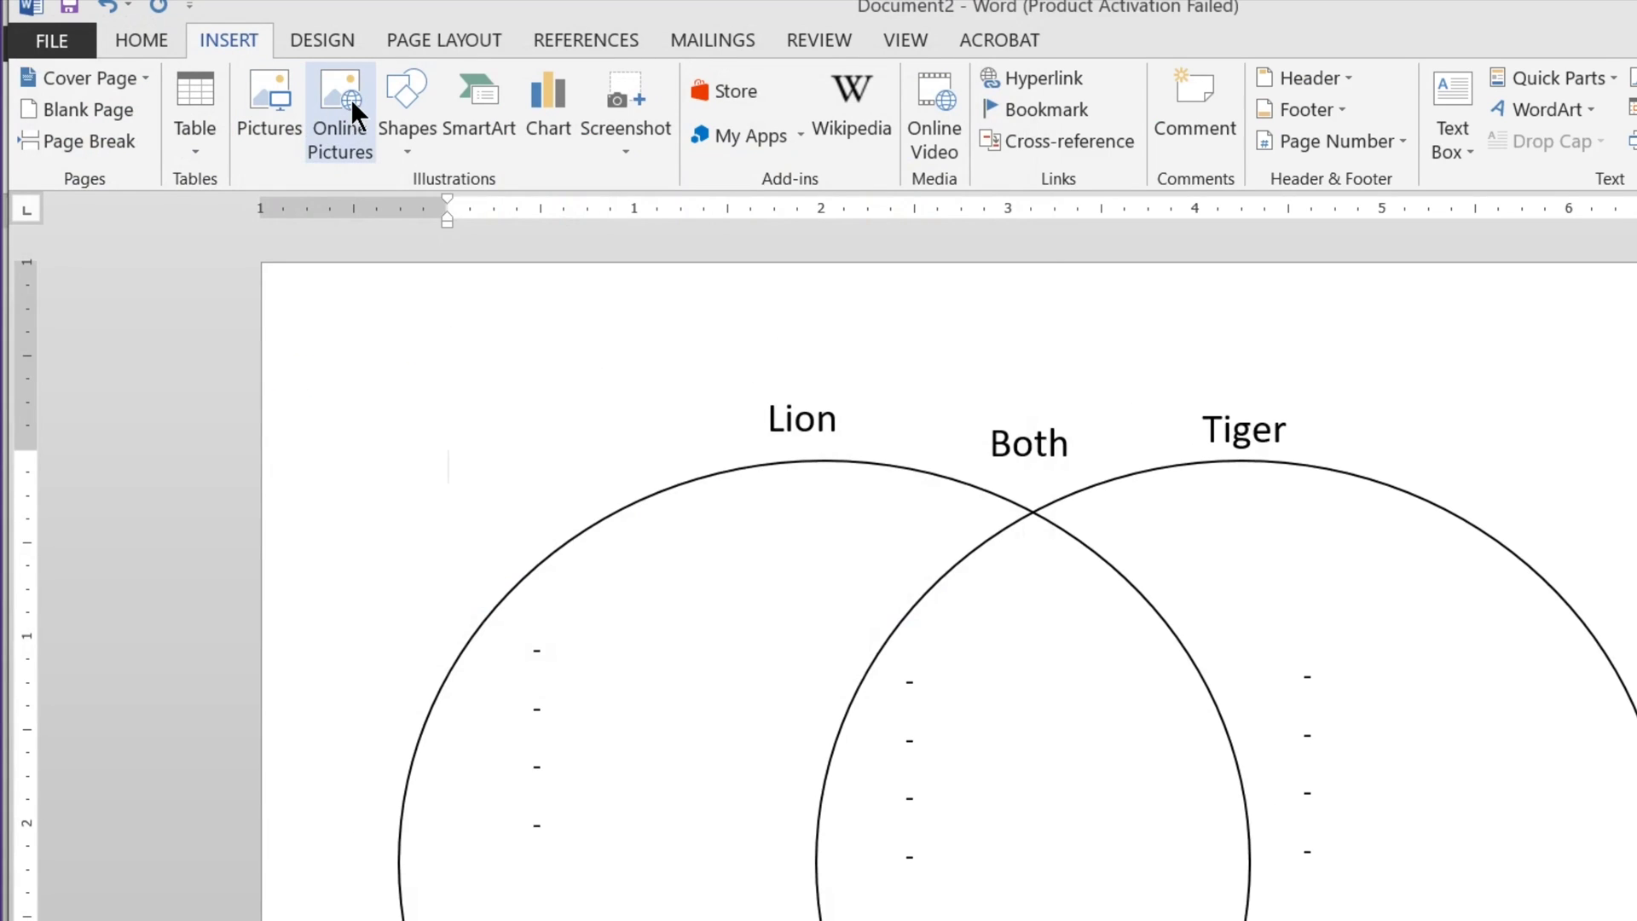
click(351, 98)
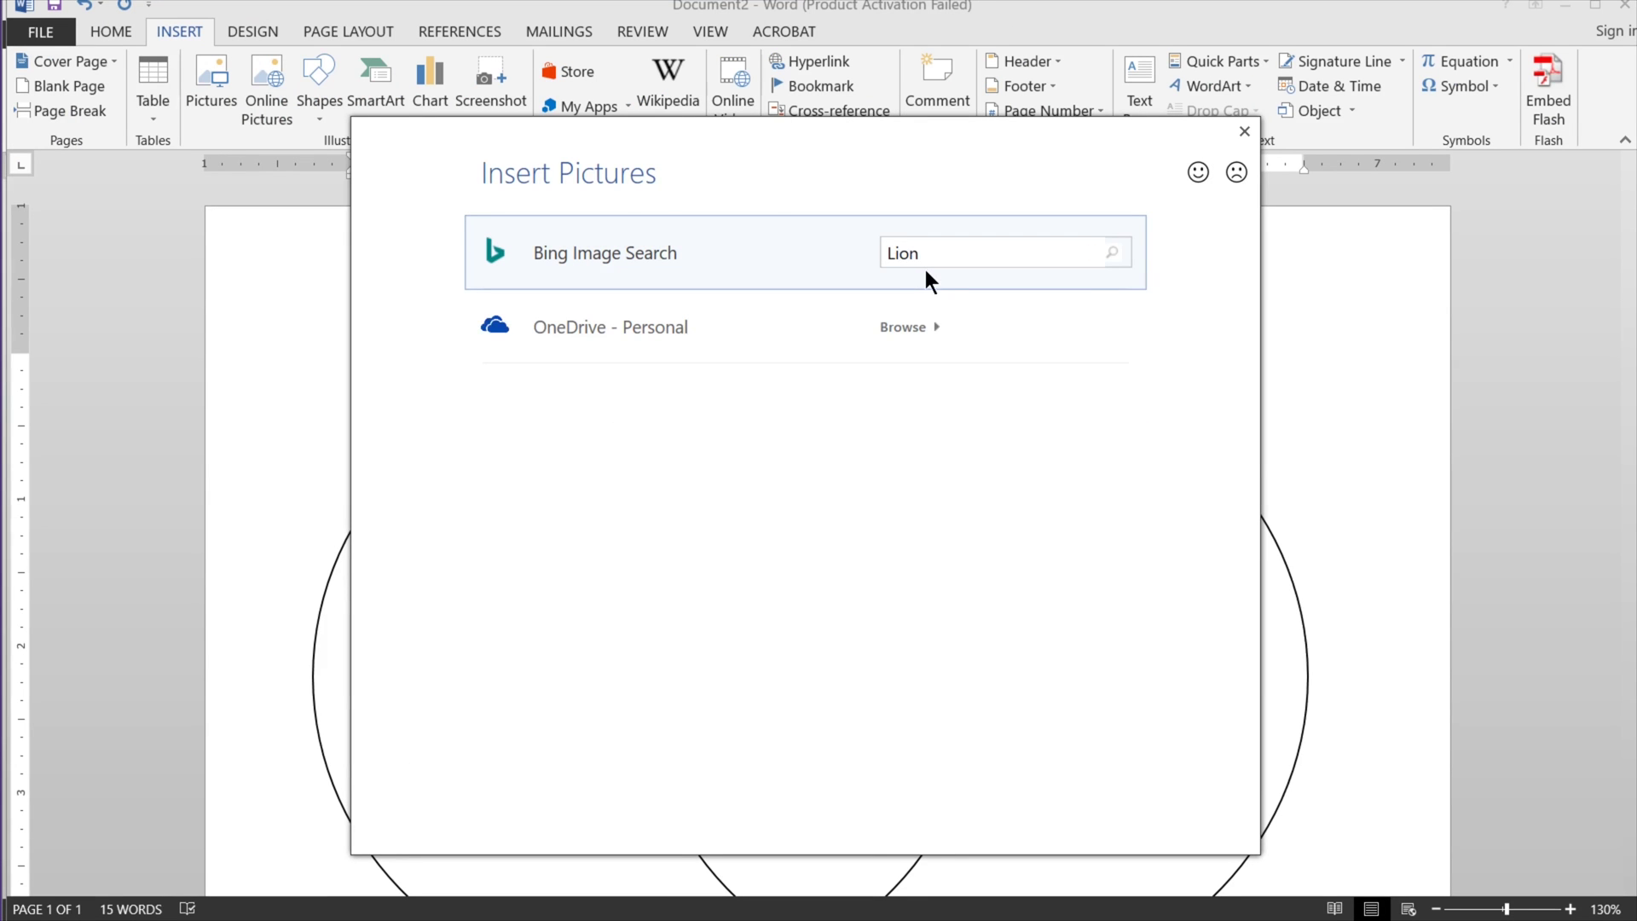
text(Lion)
key(Return)
Scroll the results and insert the photo of a lying lion.
scroll(637, 460, down, 1)
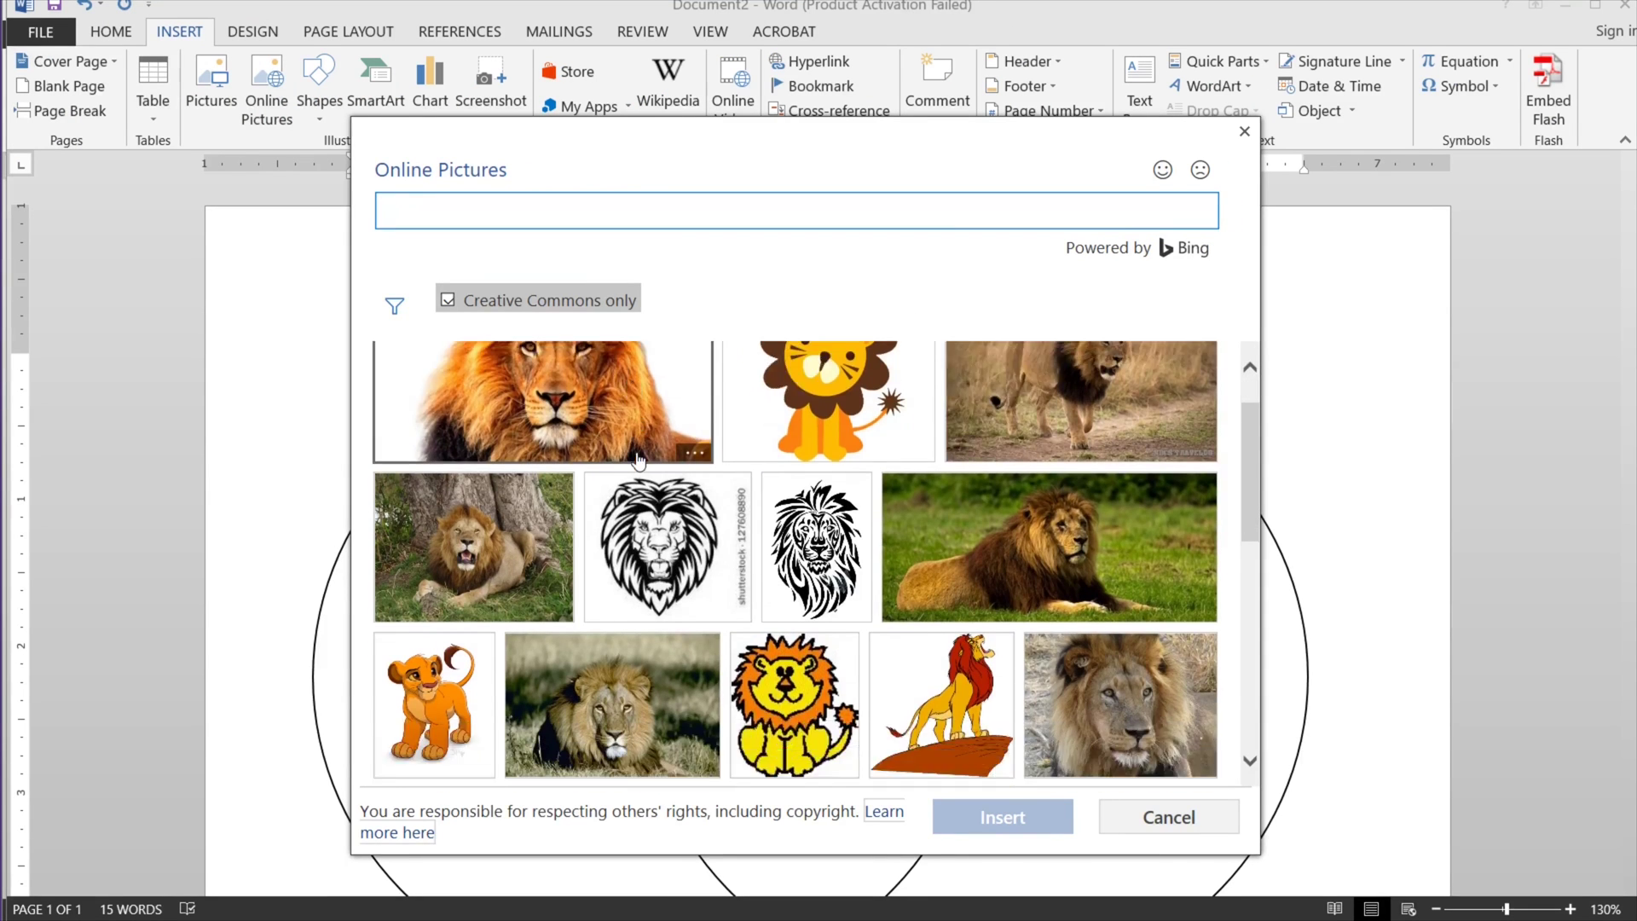
scroll(638, 460, down, 5)
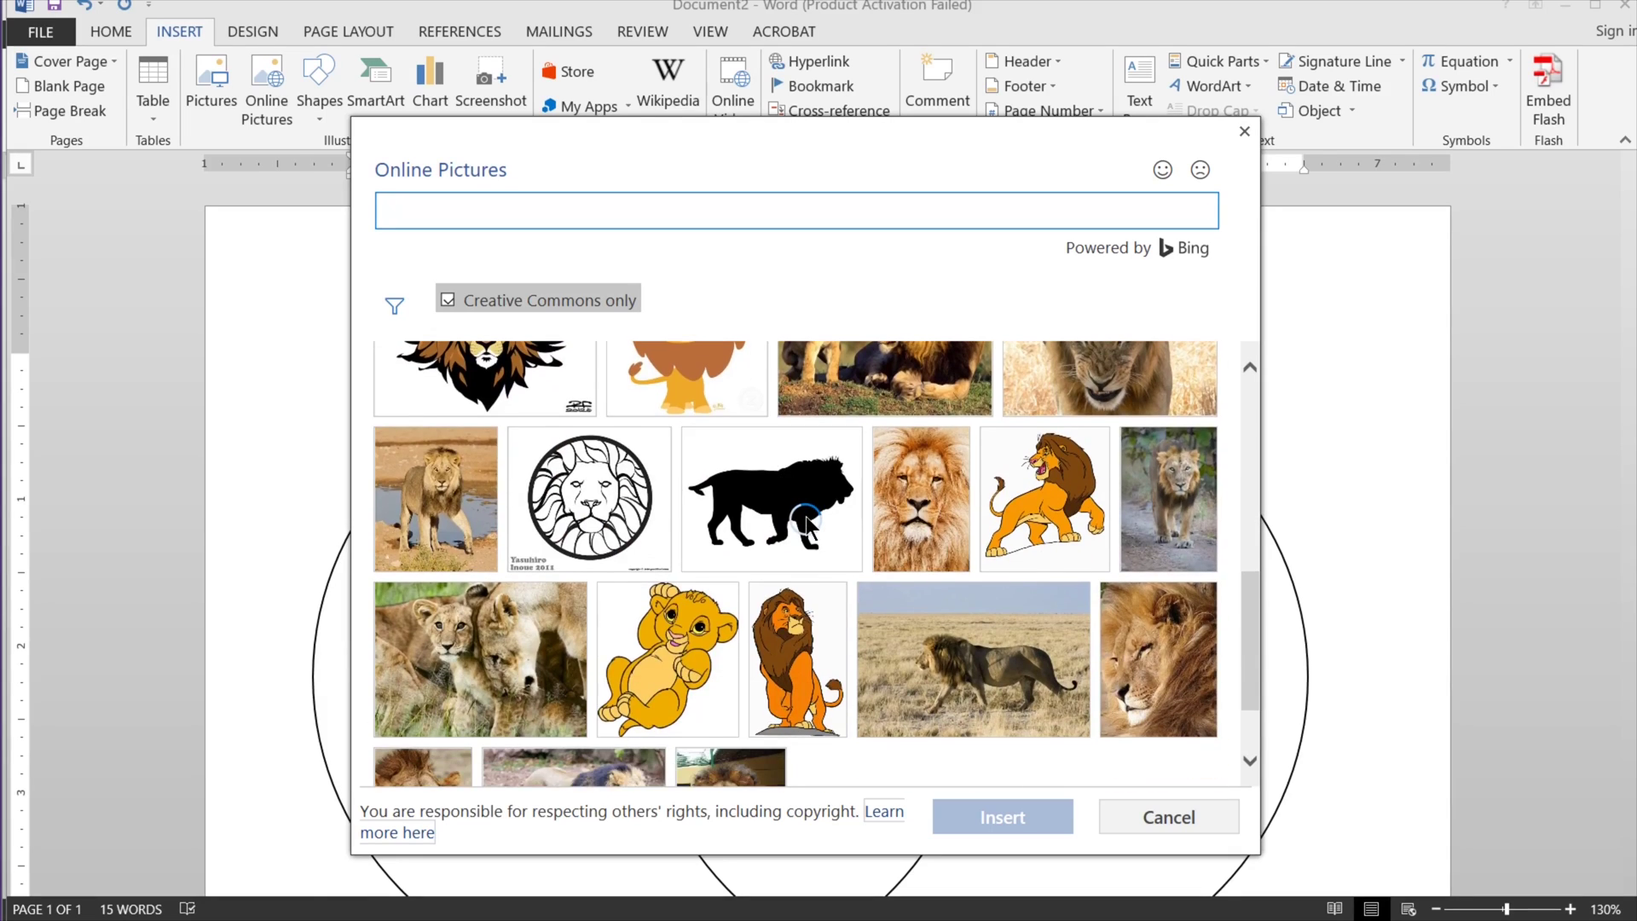
scroll(810, 546, down, 6)
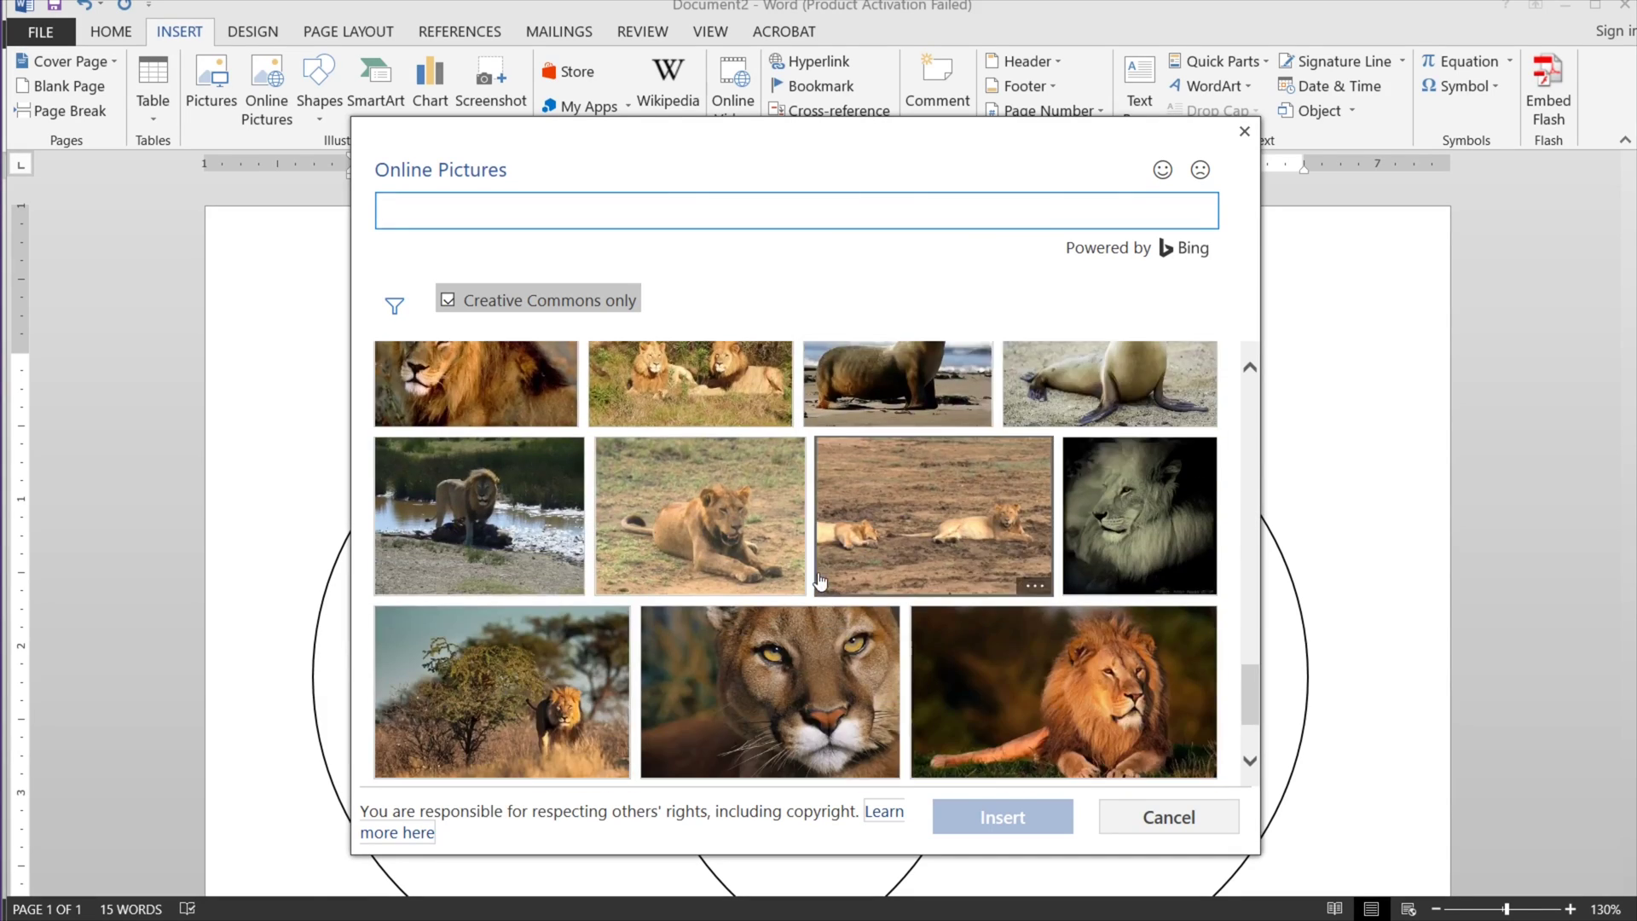
scroll(840, 592, down, 2)
scroll(864, 593, down, 8)
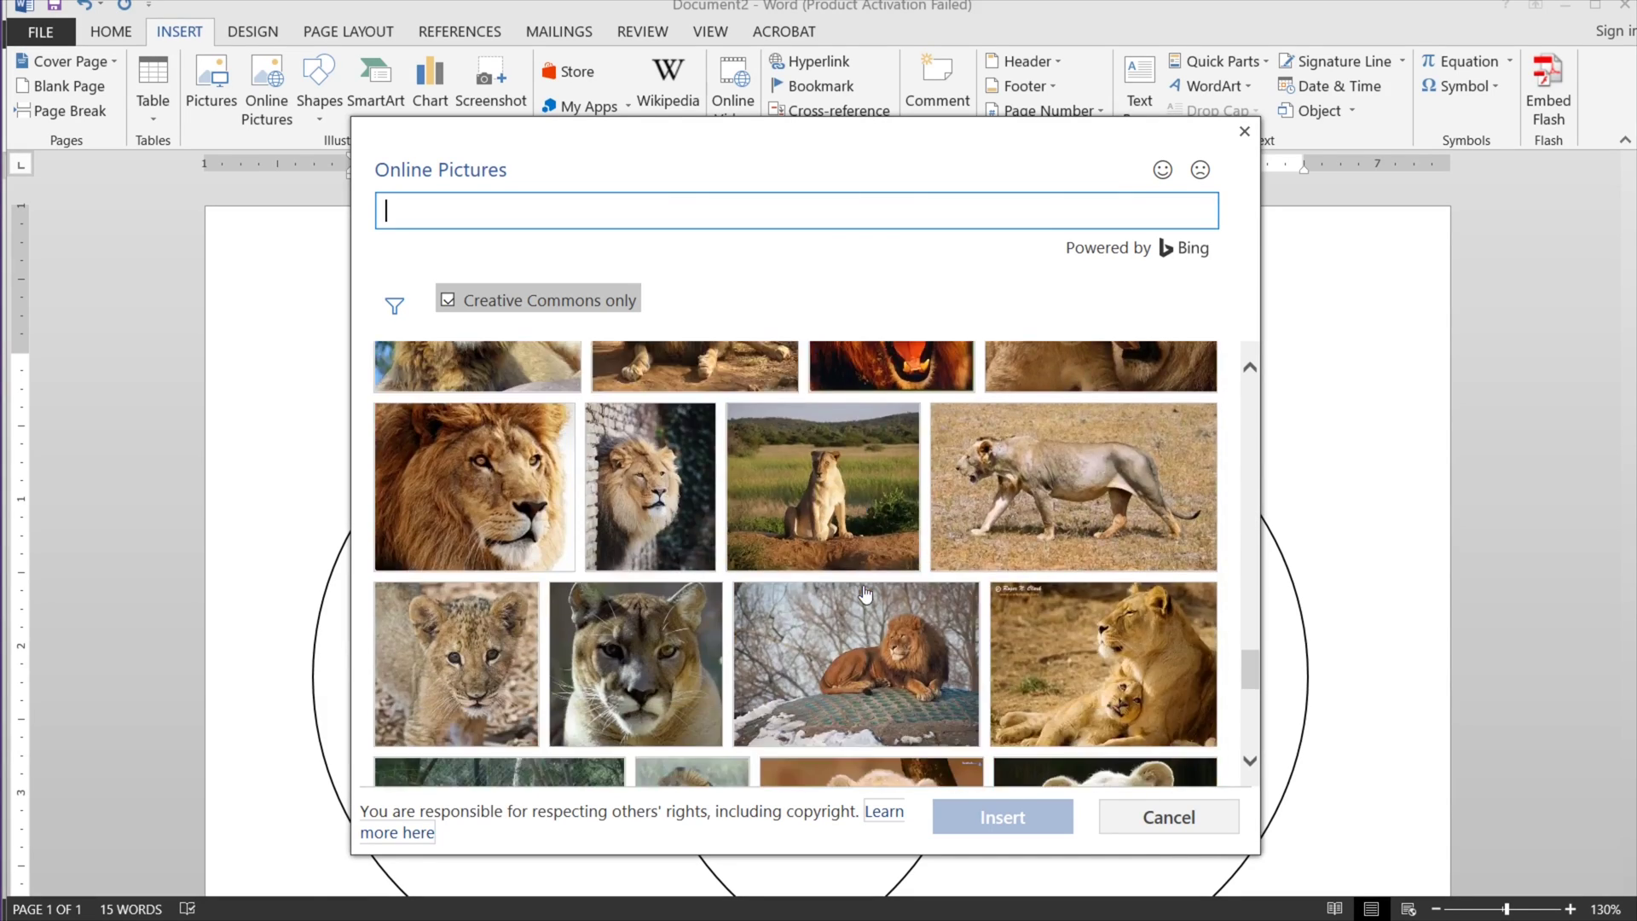
click(798, 516)
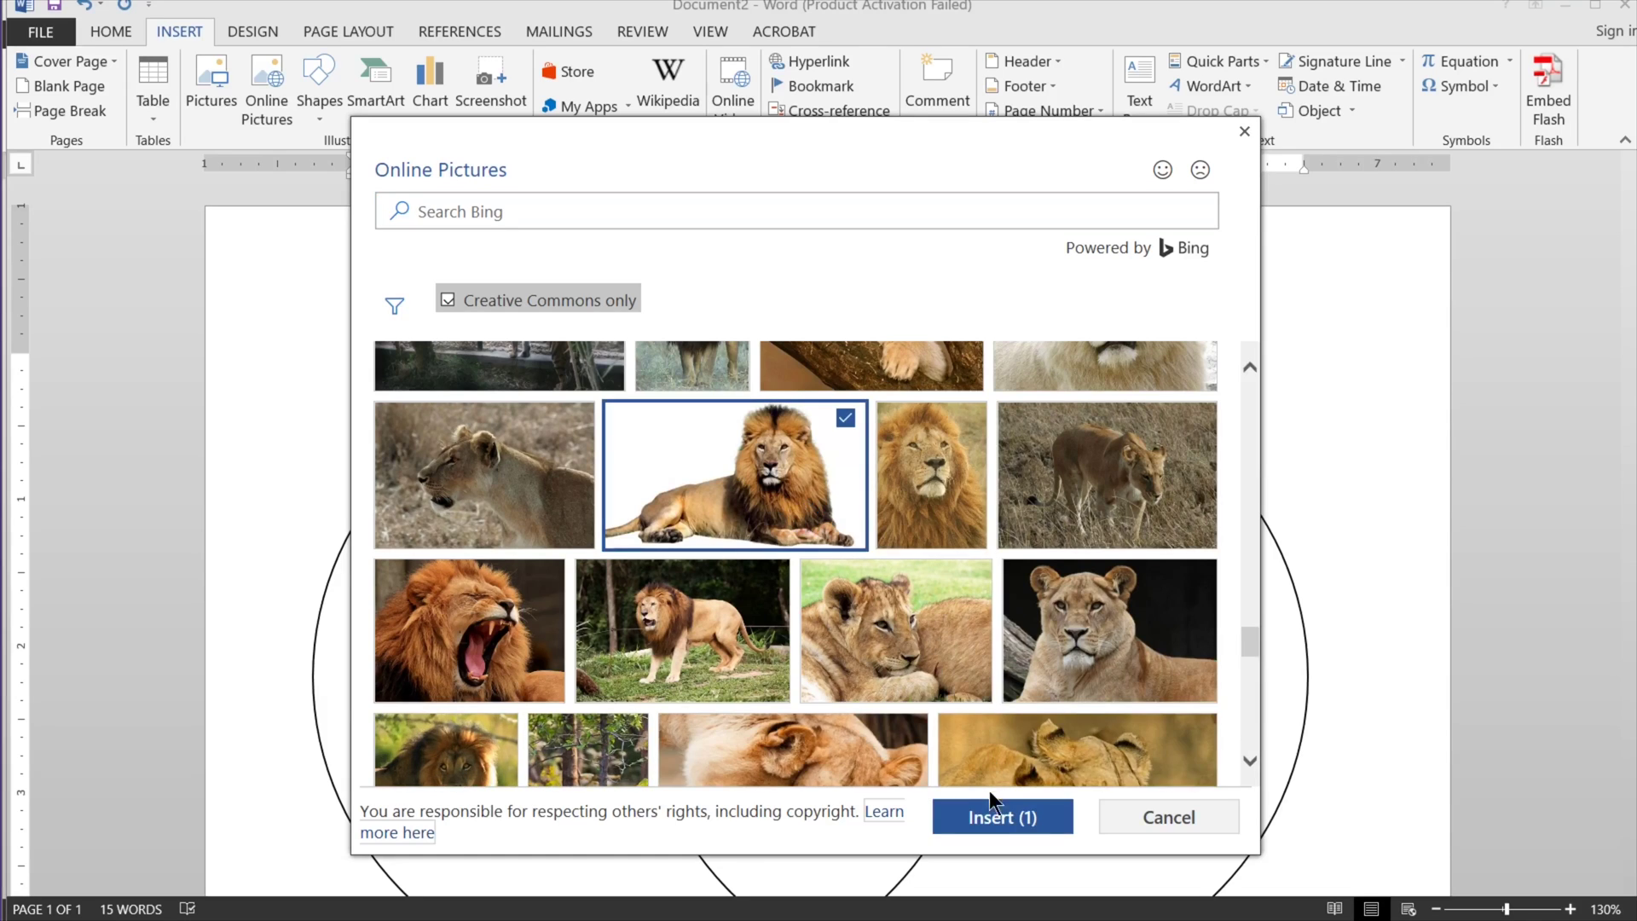
click(1003, 817)
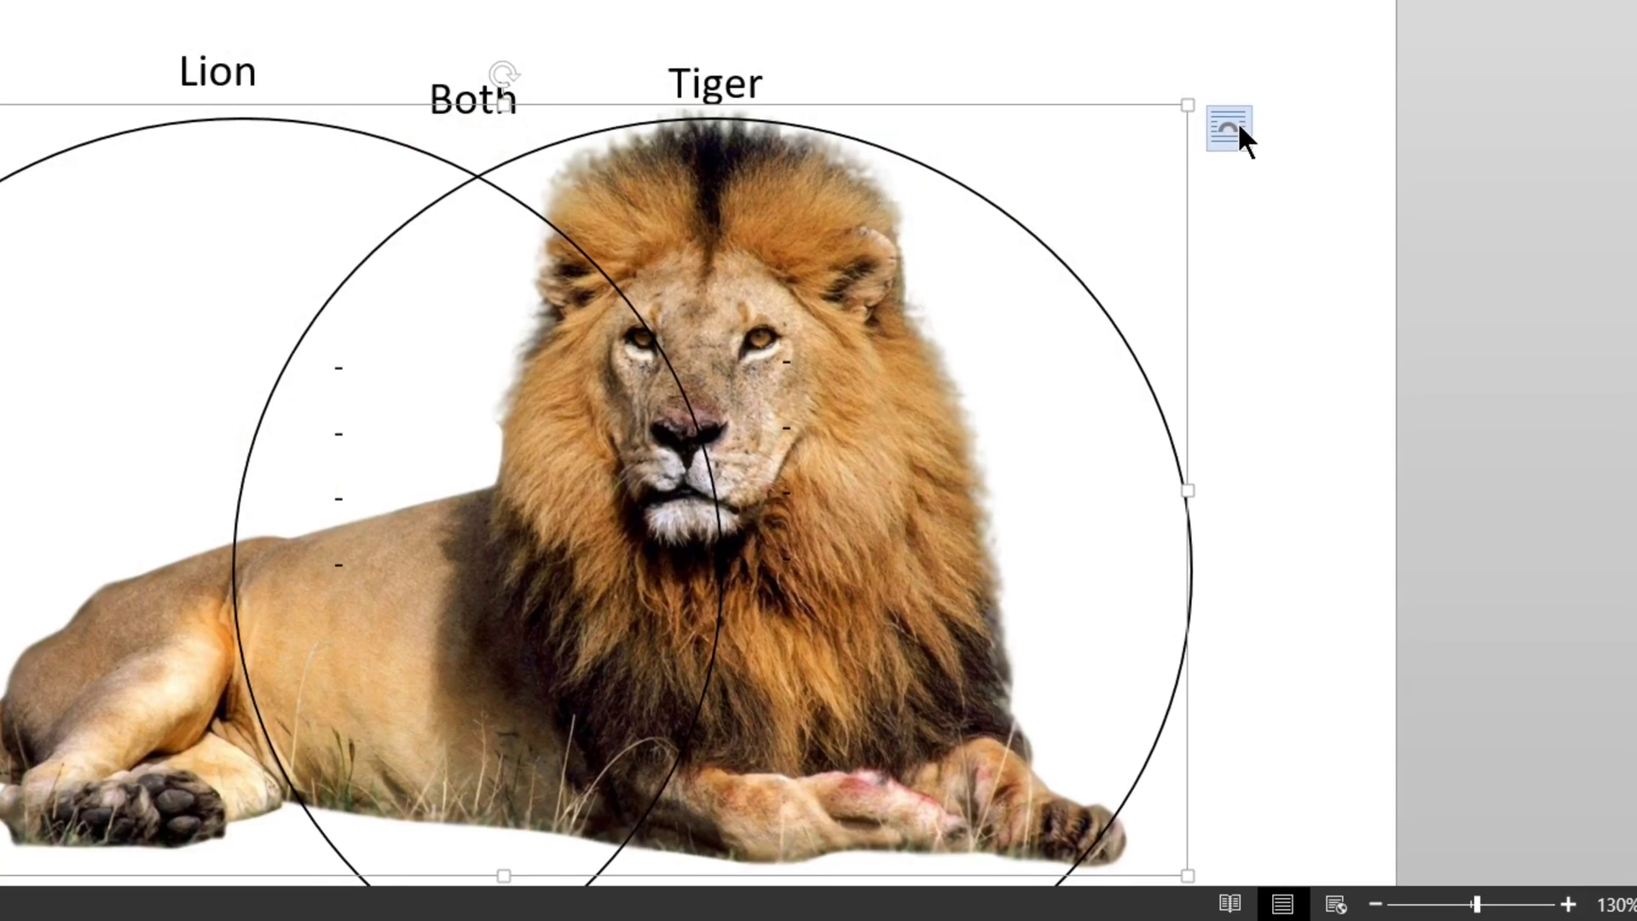
Set the lion picture In Front of Text, shrink it to 0.95" × 1.7", place it left.
click(1334, 369)
click(1464, 418)
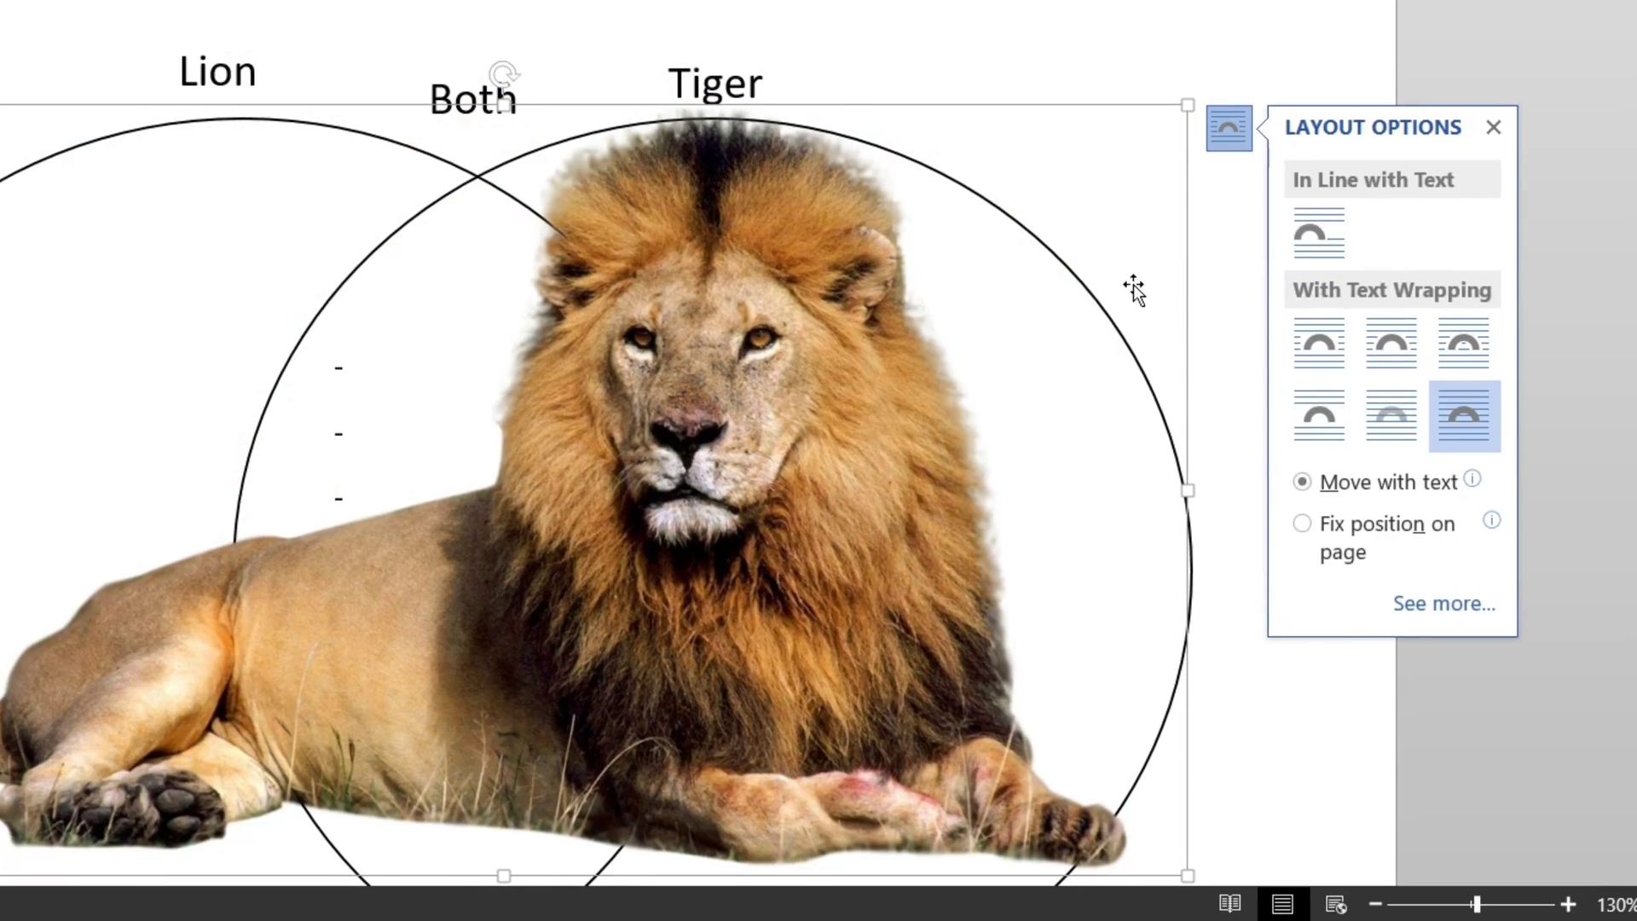
drag(1305, 354, 600, 747)
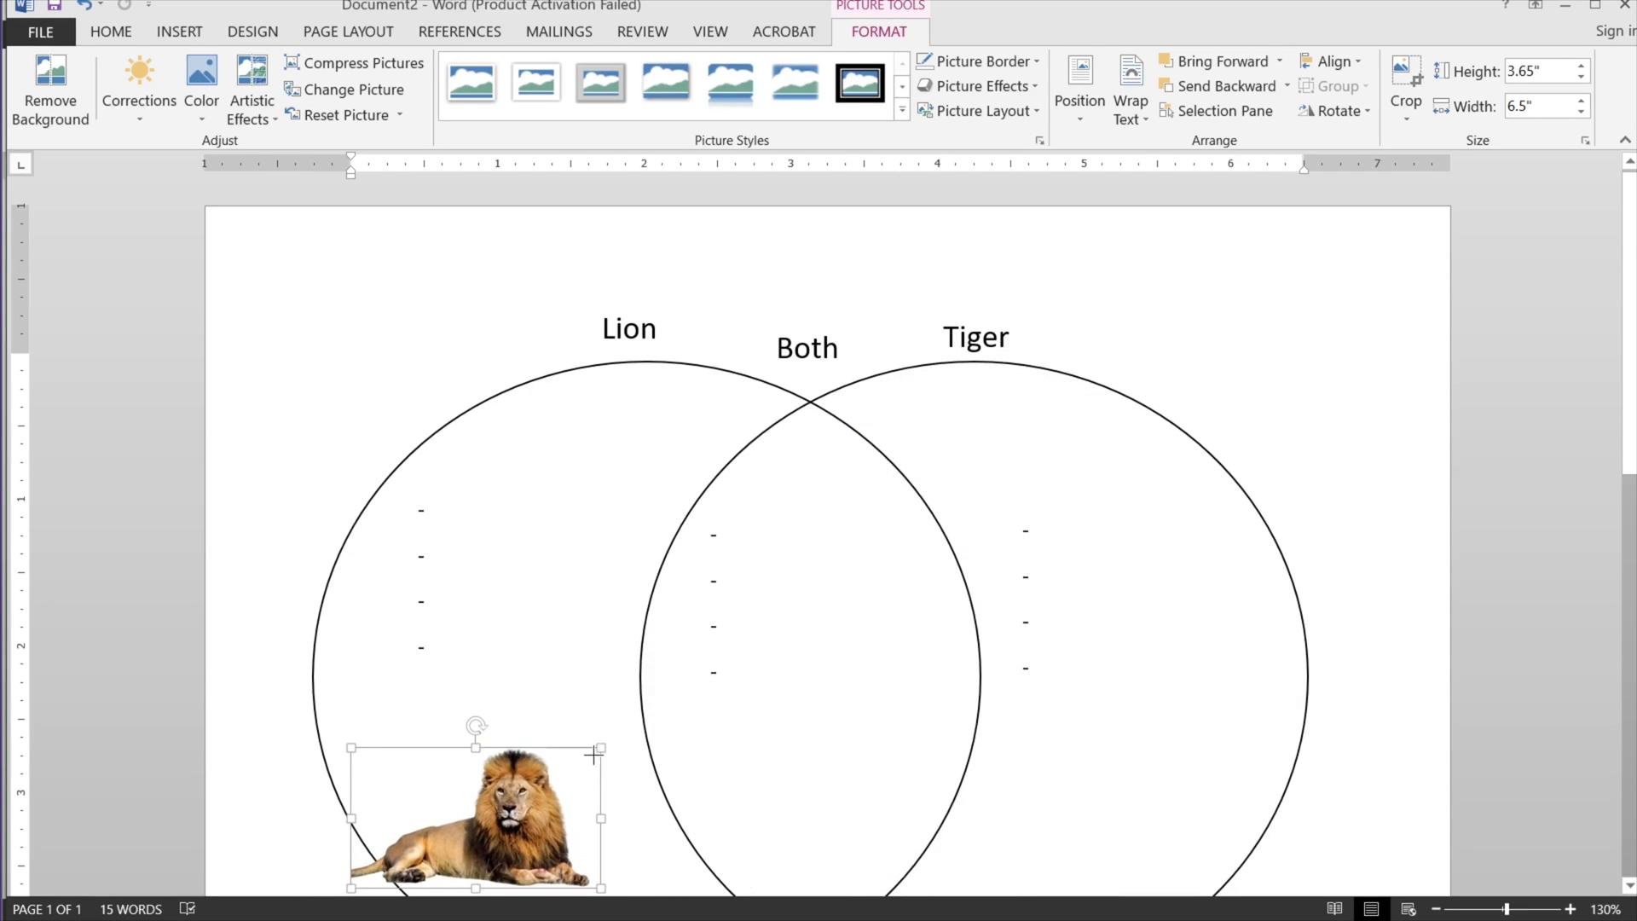
drag(525, 821, 546, 789)
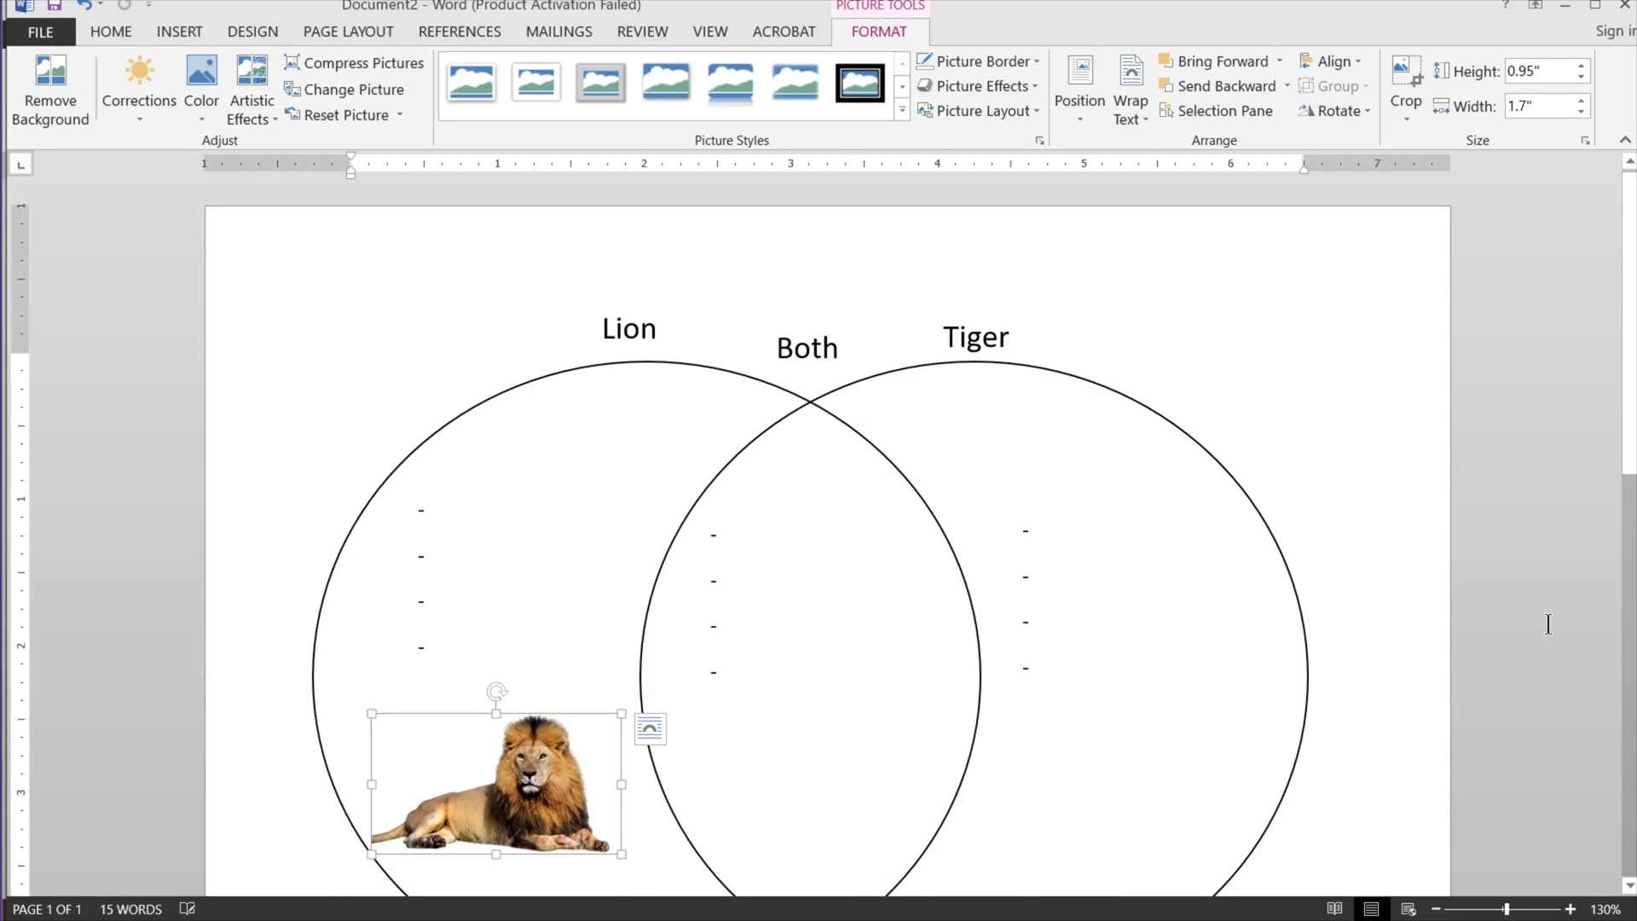
click(1323, 440)
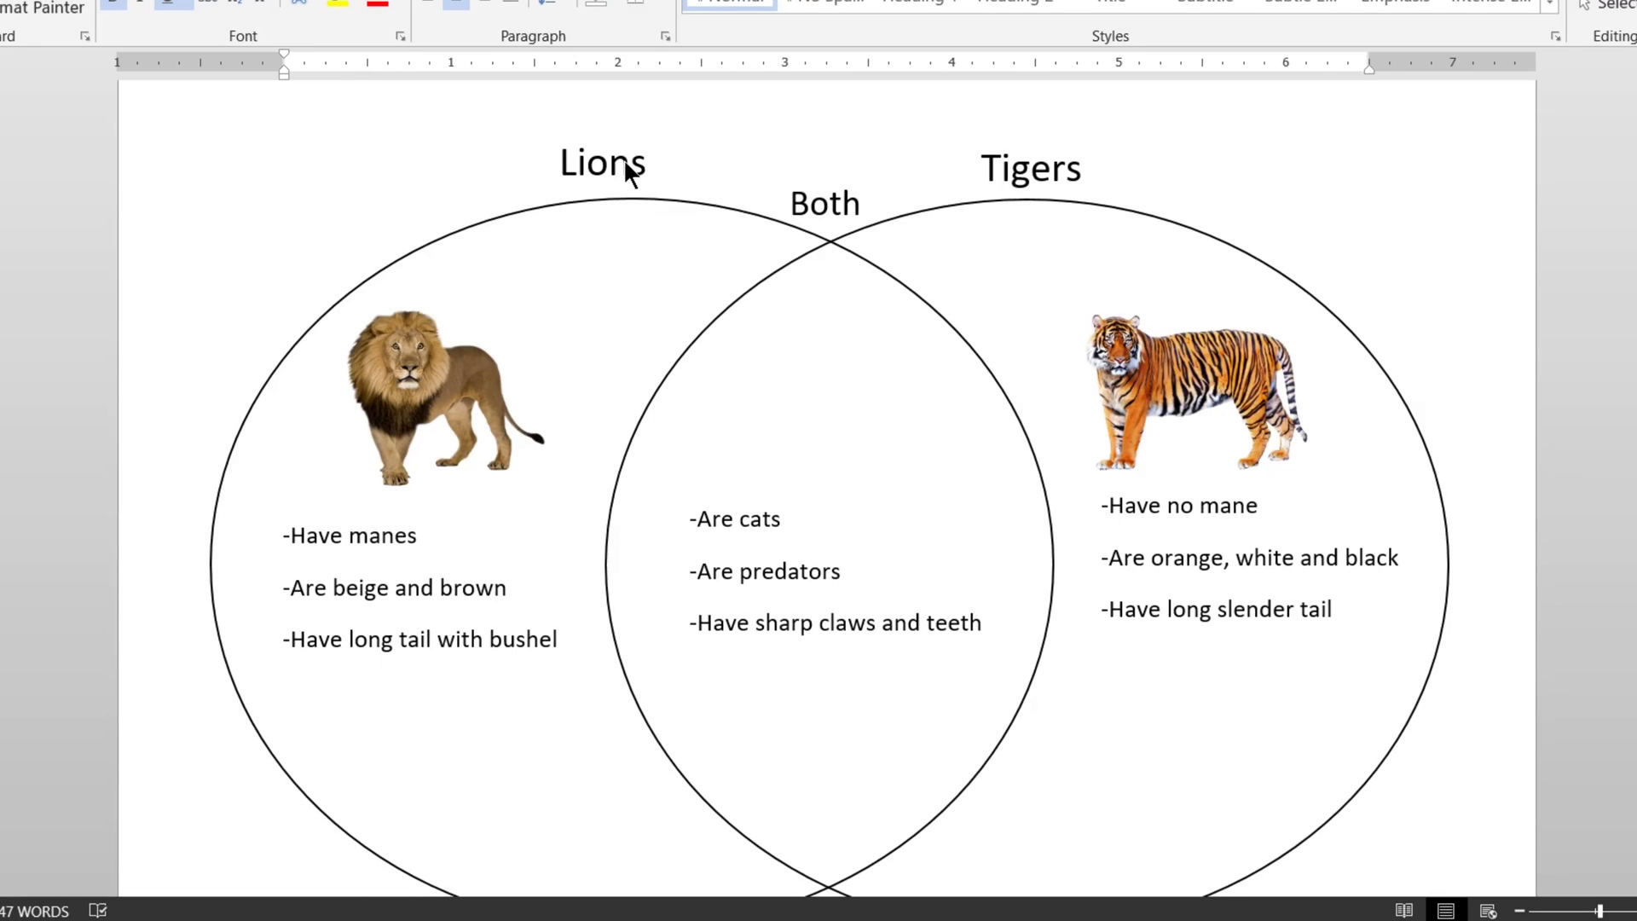
Check the Lions, Both and Tigers headings, the three fact lists, and both animal pictures.
click(625, 167)
click(811, 204)
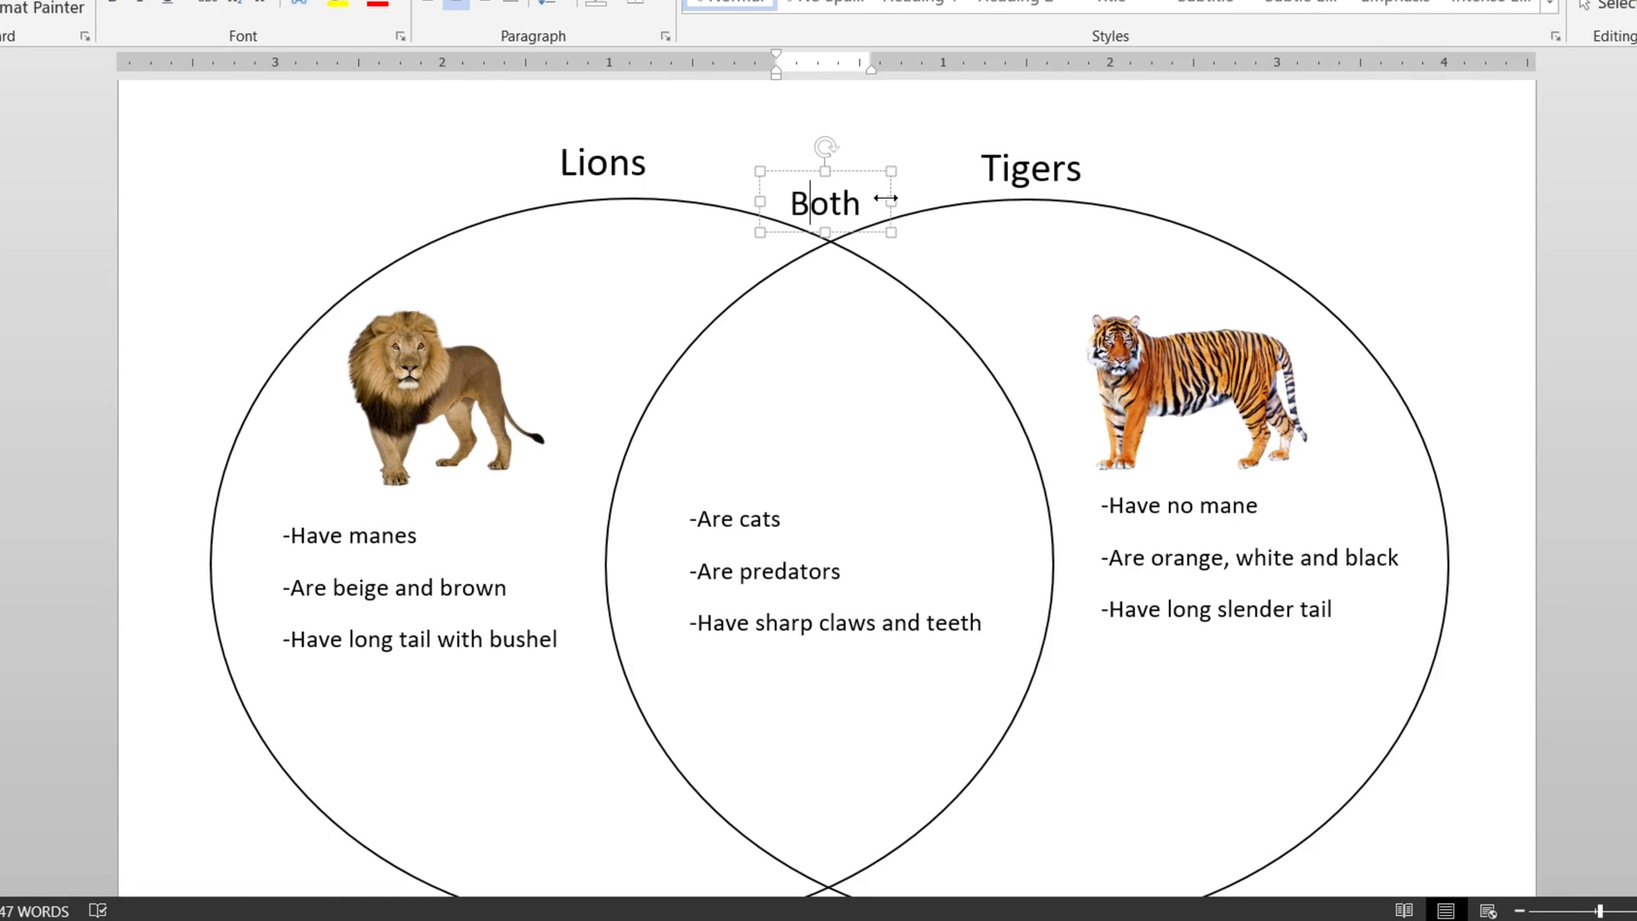
click(1021, 153)
click(426, 582)
click(734, 584)
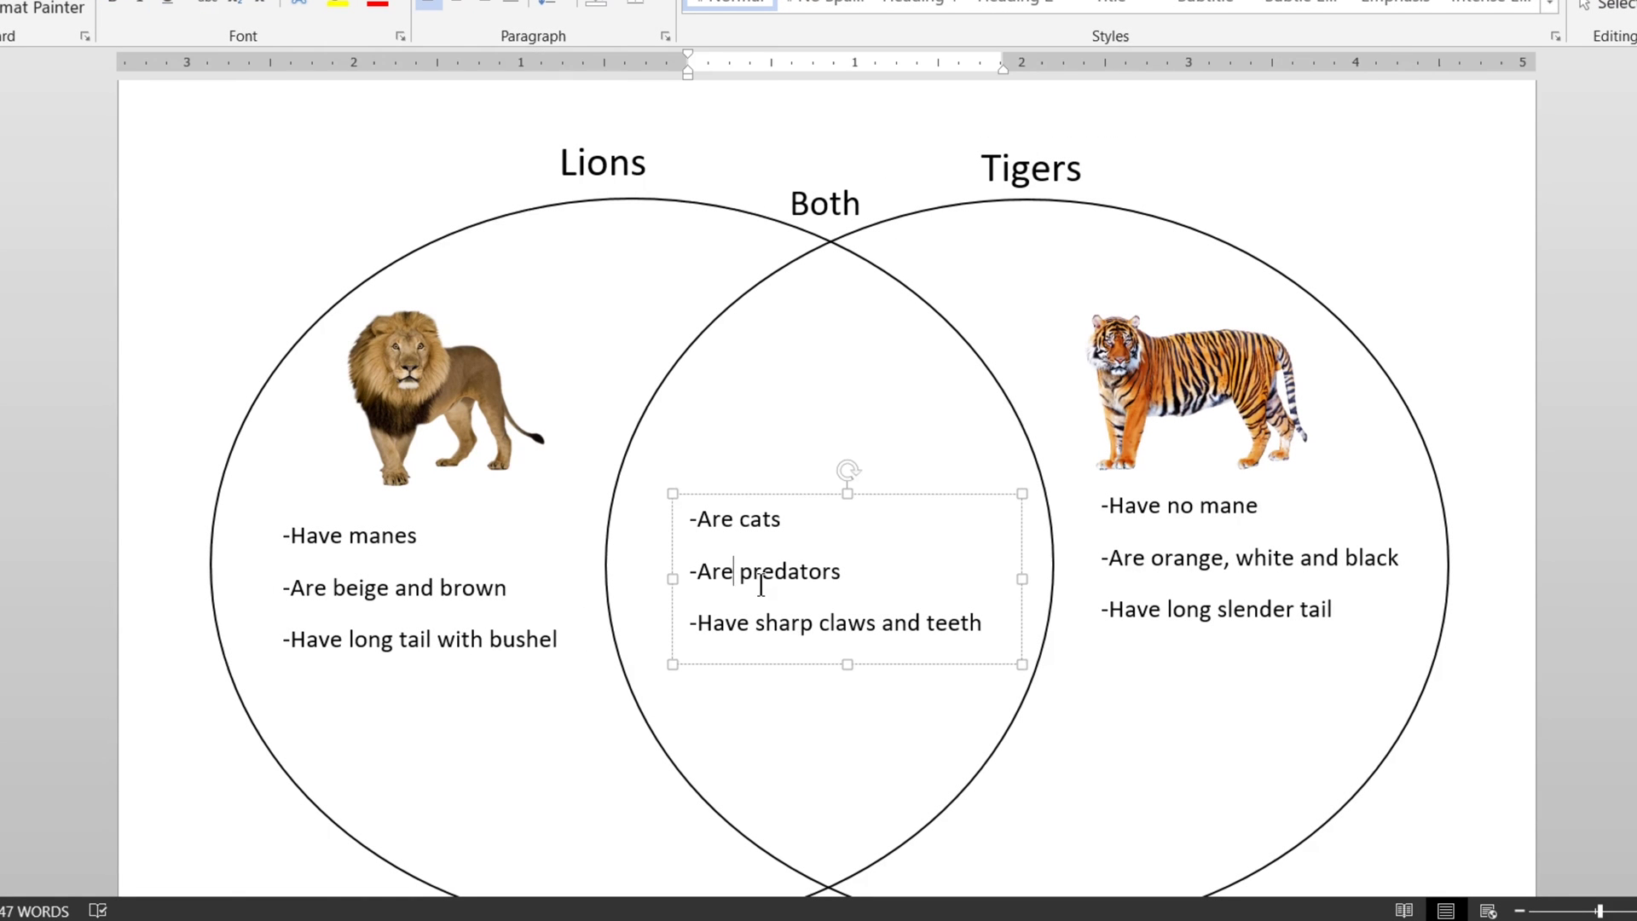
click(1263, 569)
click(401, 373)
click(1100, 384)
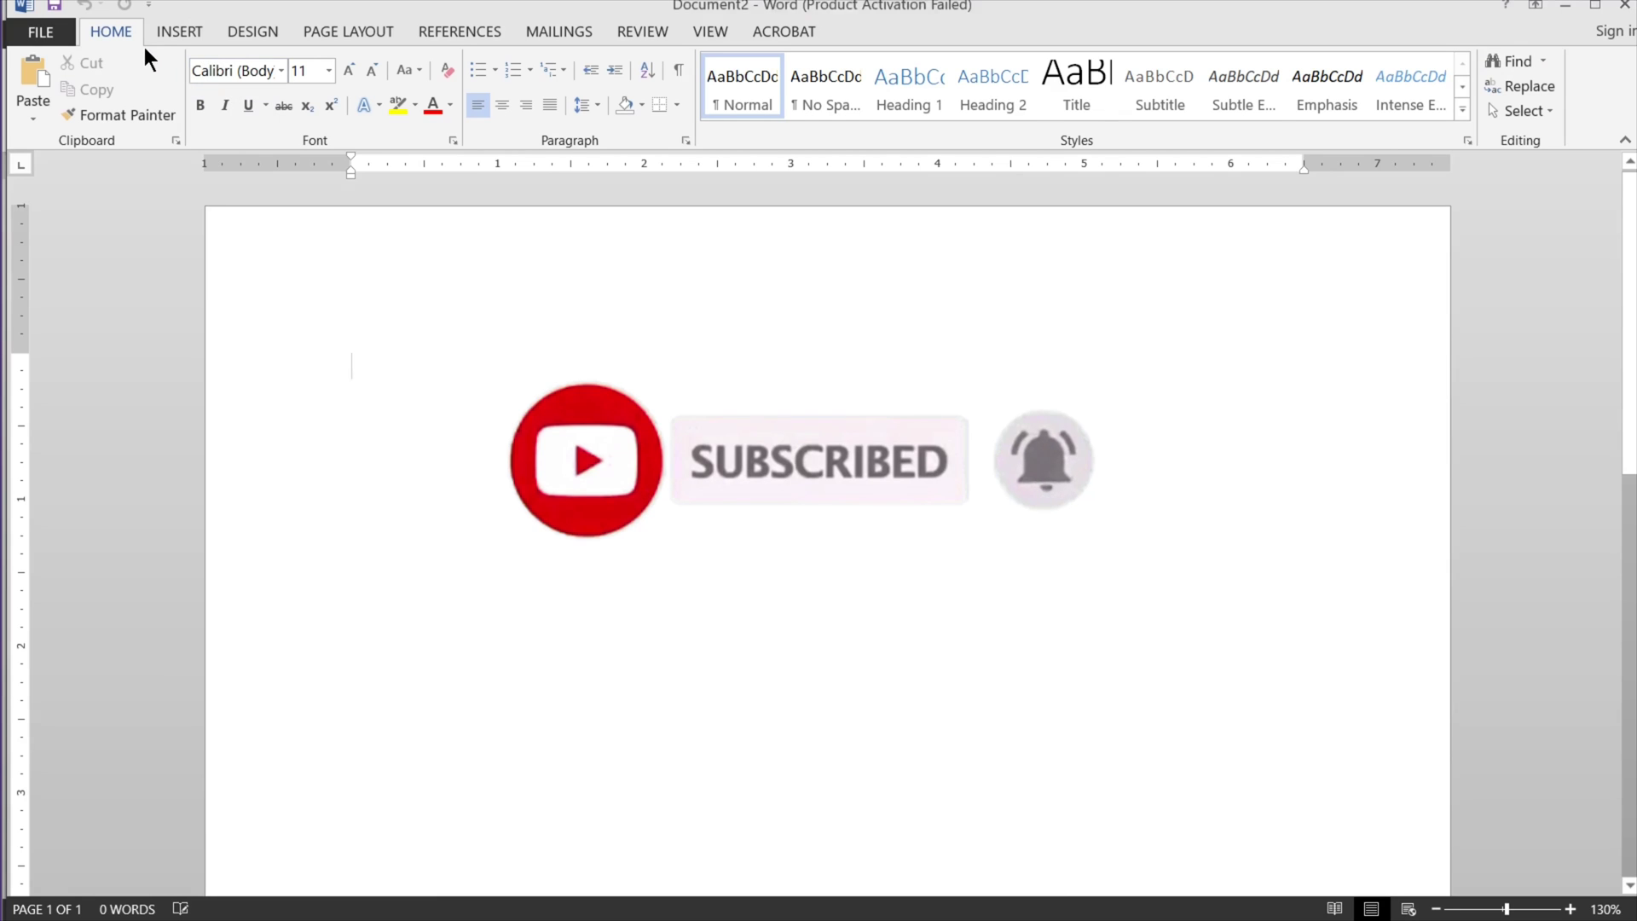
click(174, 35)
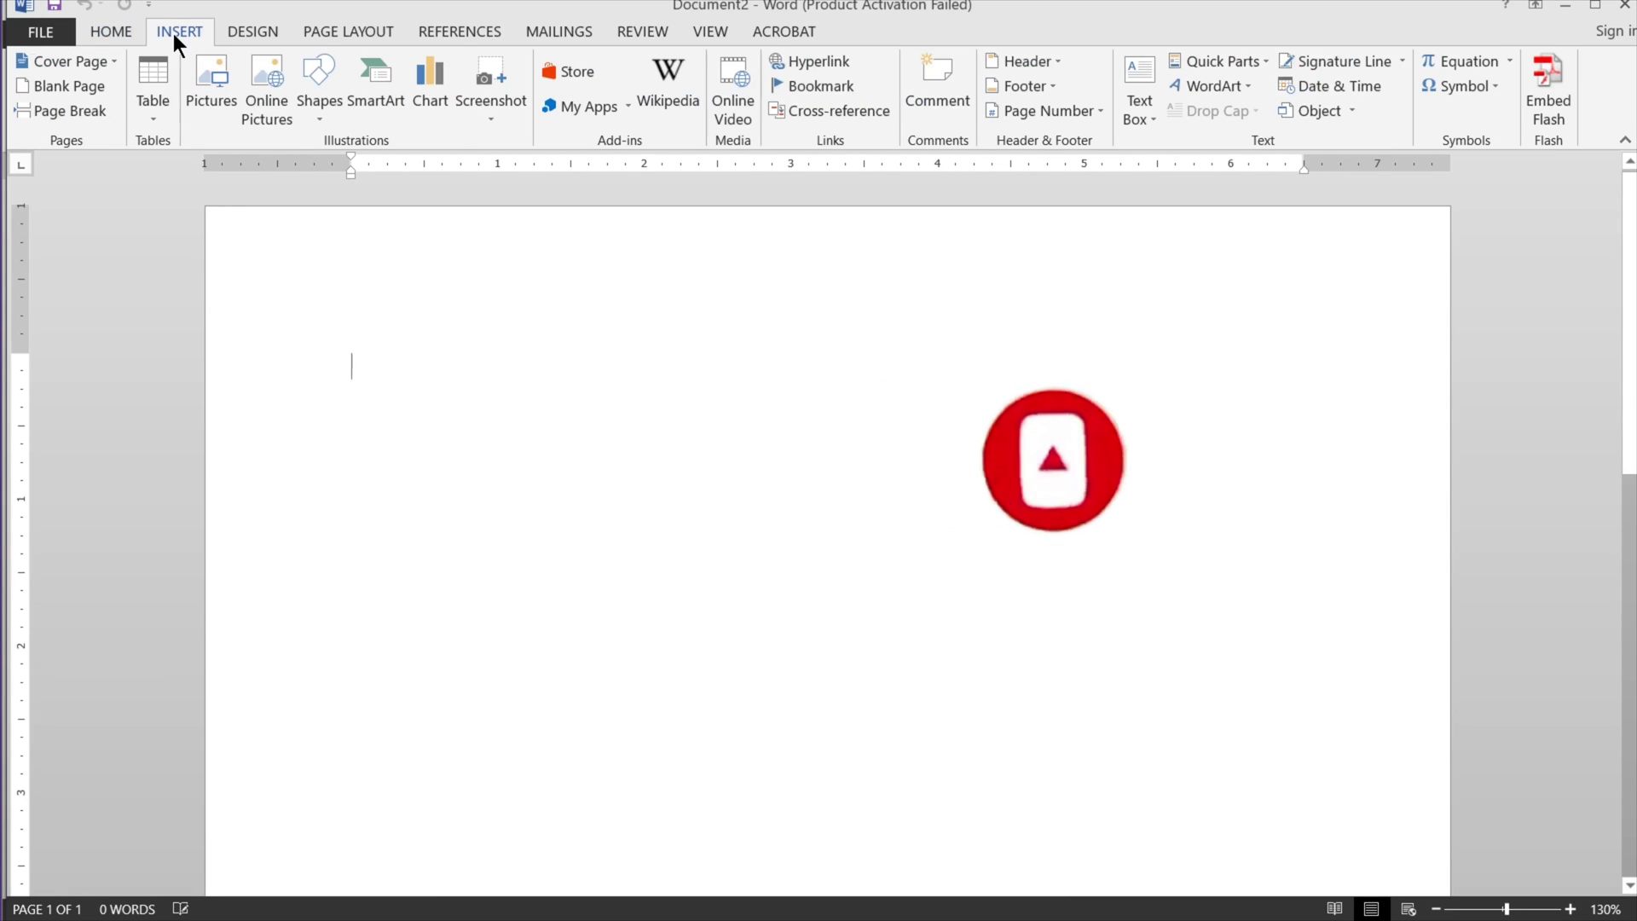